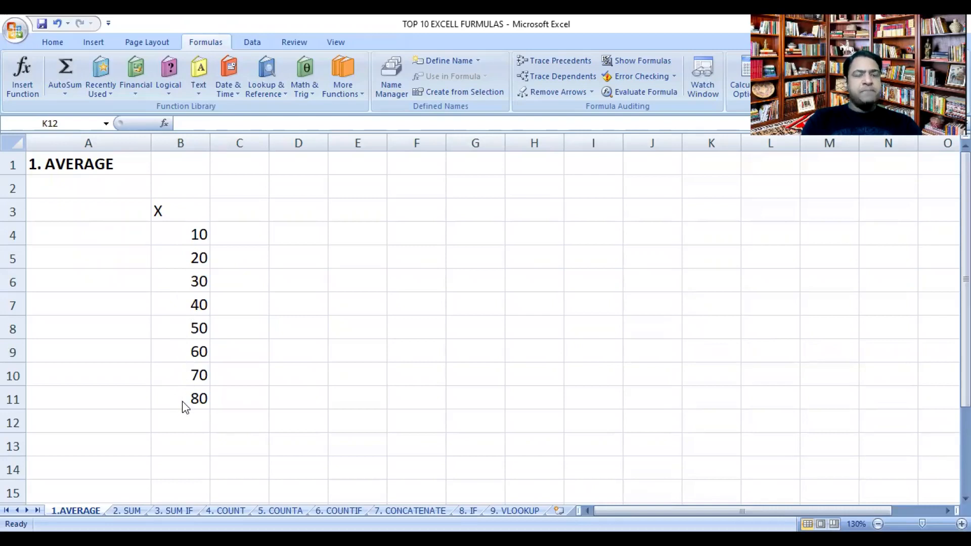
Step: Enter the label "average" in cell A13, below the X data
left_click(122, 444)
type("average")
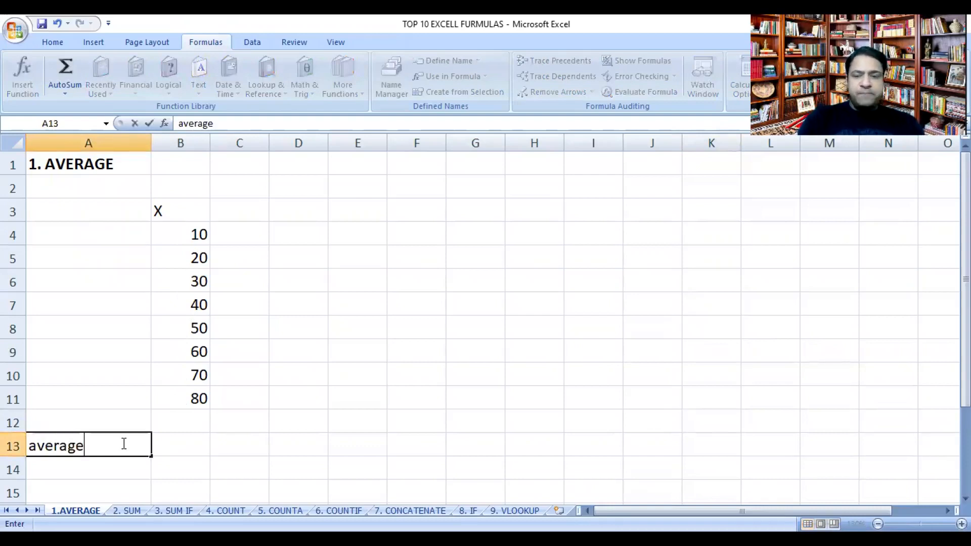
key("Tab")
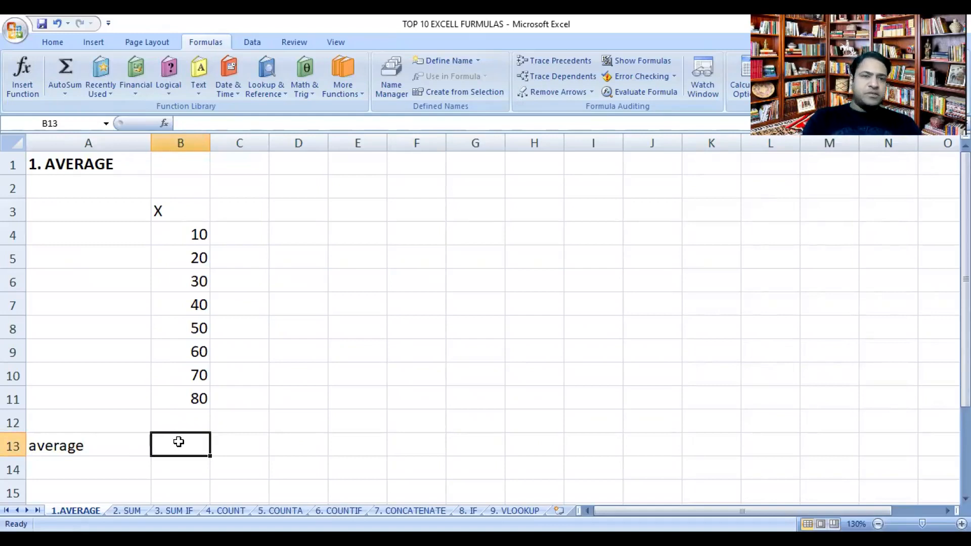
Step: Enter an AVERAGE formula in cell B13 covering the range B4:B12
type("=")
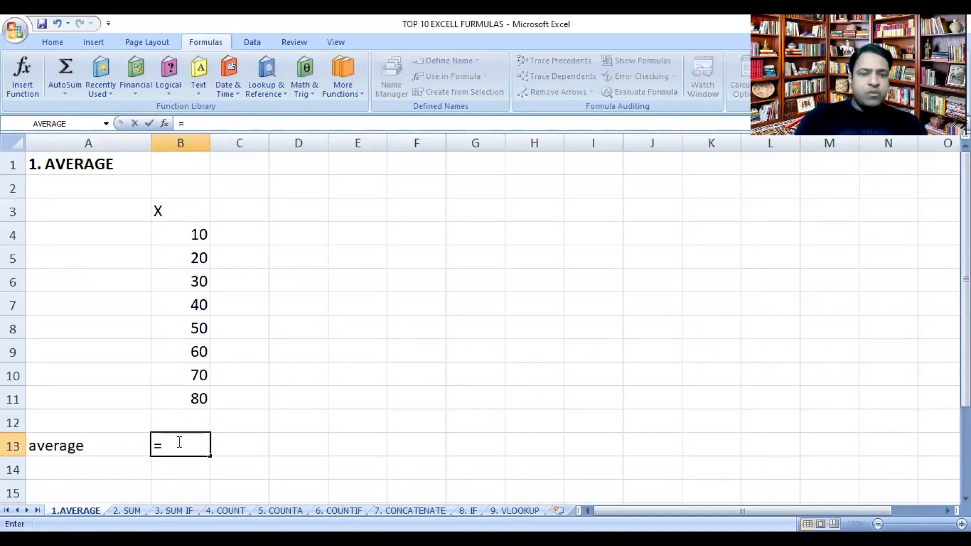
type("a")
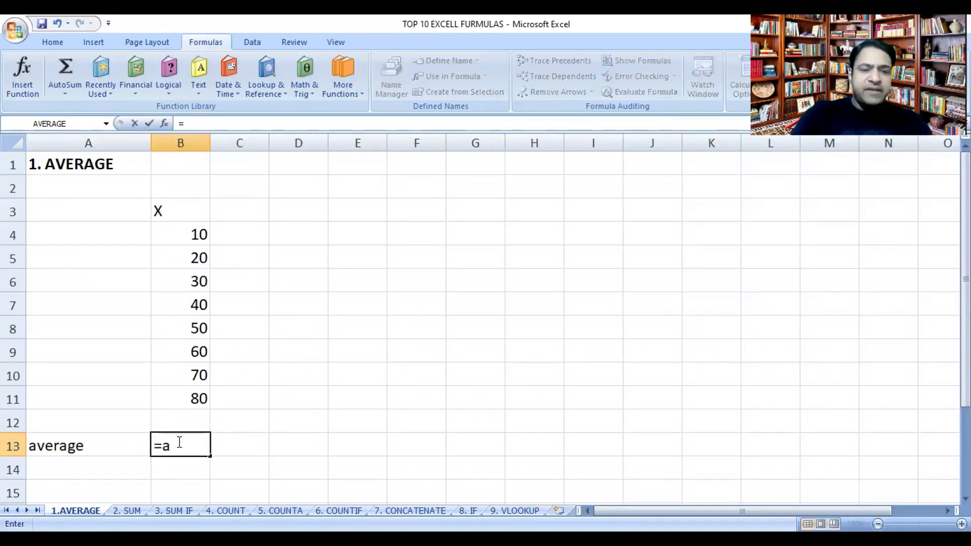
type("verage")
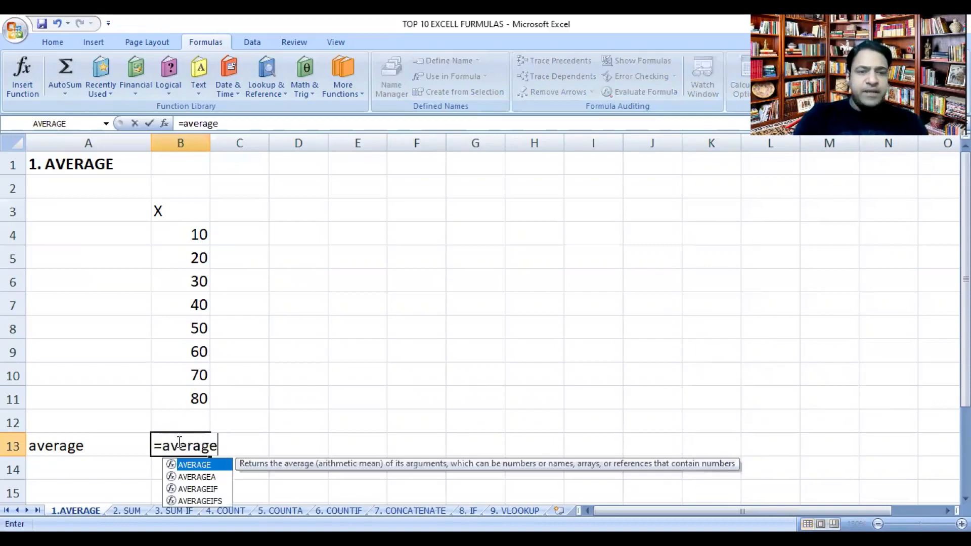
double_click(194, 466)
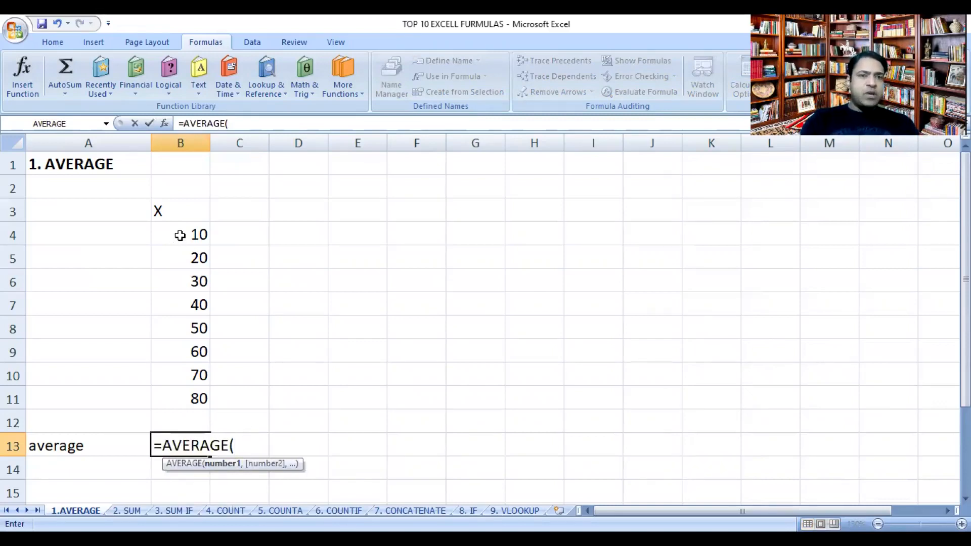
left_click_drag(179, 237, 178, 258)
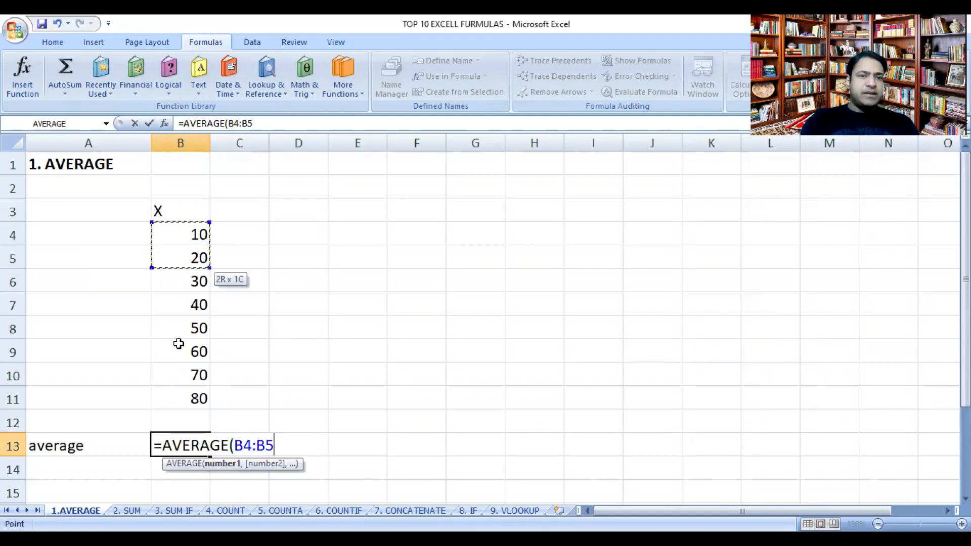
left_click(185, 415, "shift")
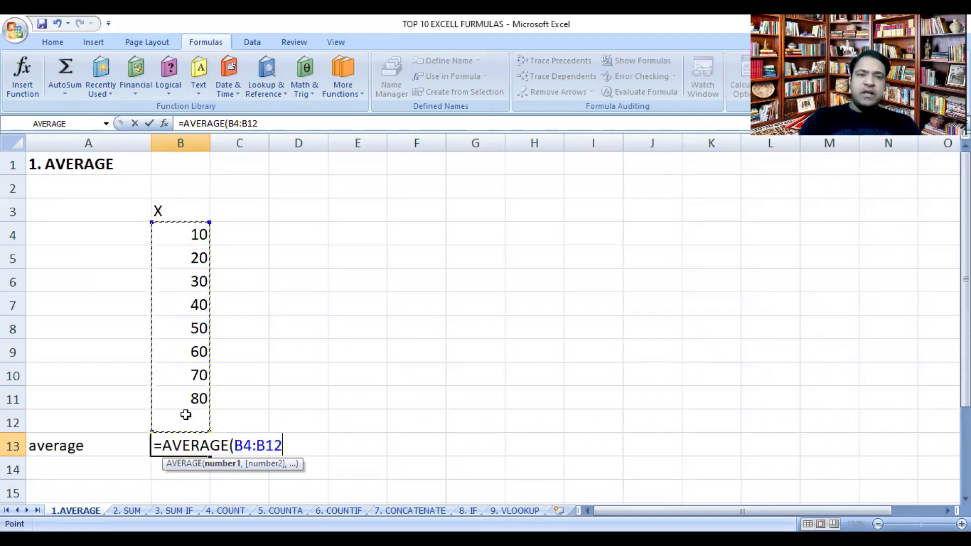
key("Return")
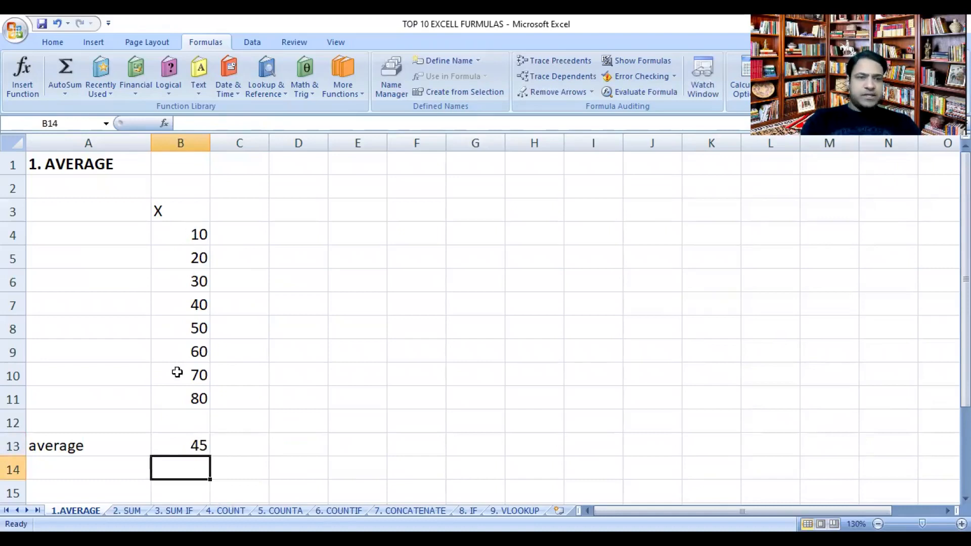
Step: Change the last X value in cell B11 to 90
left_click(183, 402)
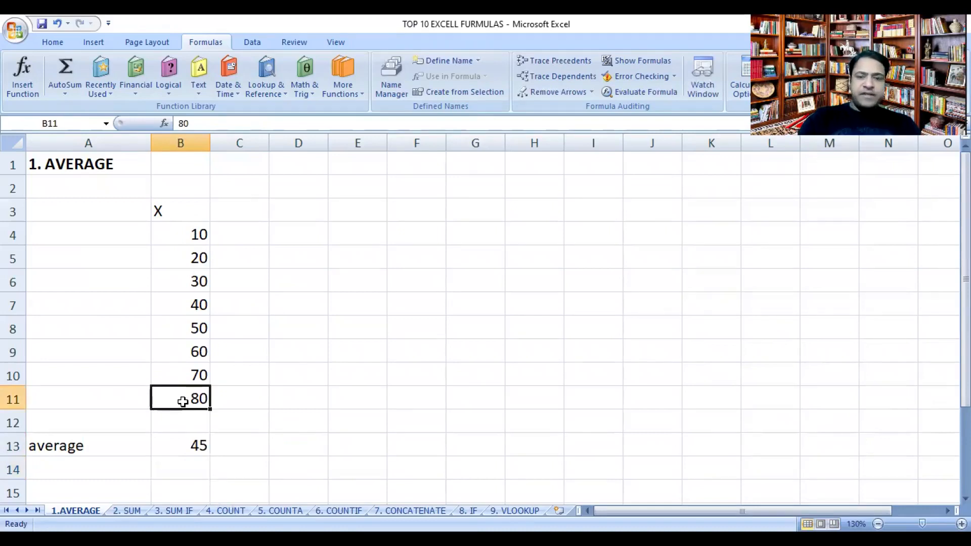
type("90")
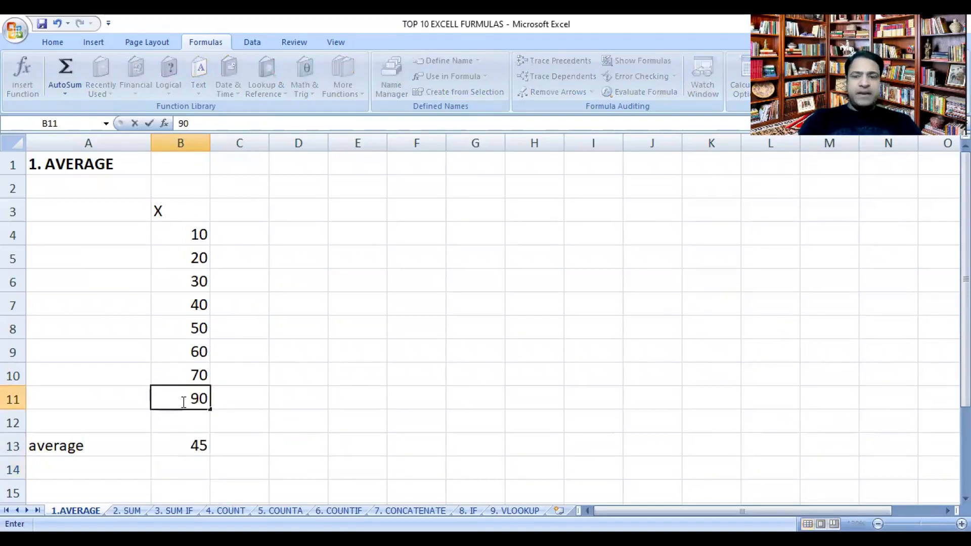
key("Return")
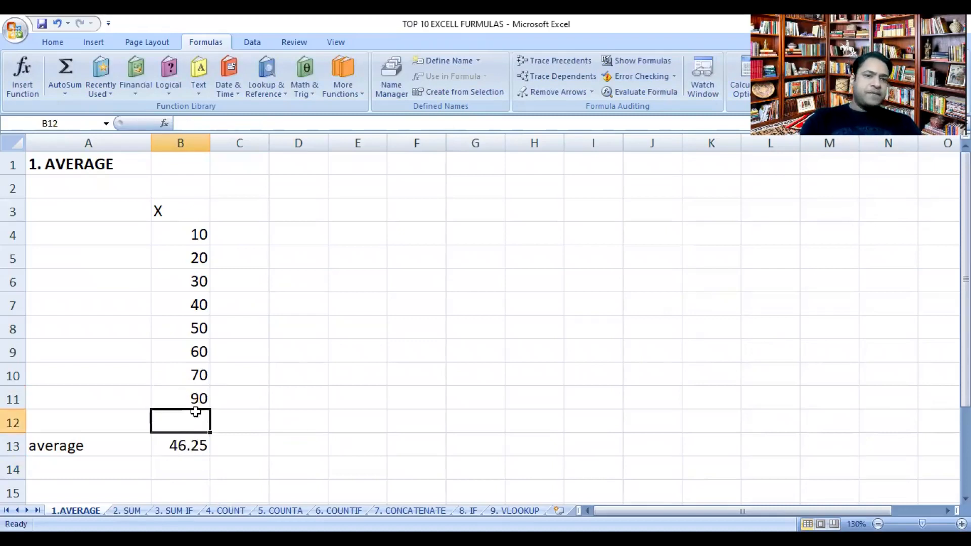
Step: Clear cell B13 and insert the AVERAGE function from the statistical functions, with B4:B12 as Number1
left_click(186, 447)
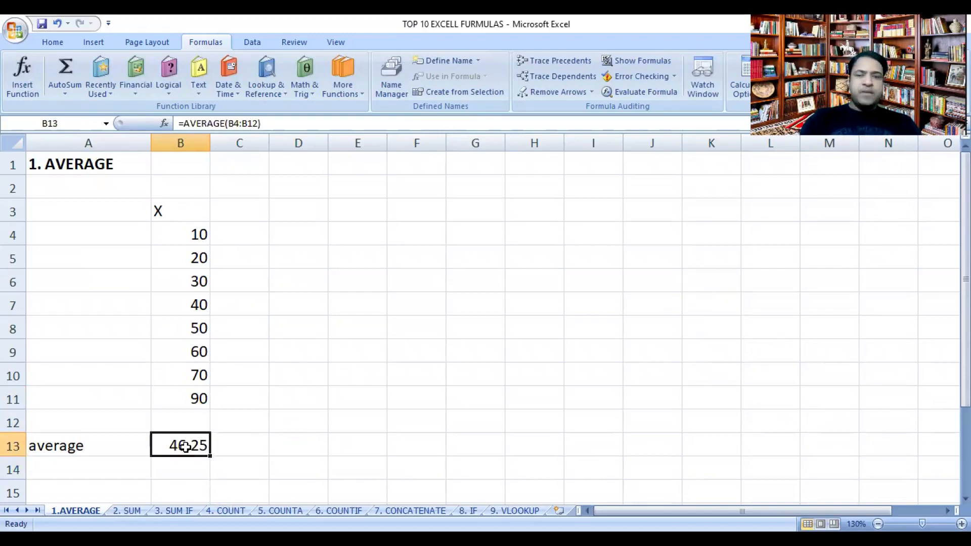
key("Delete")
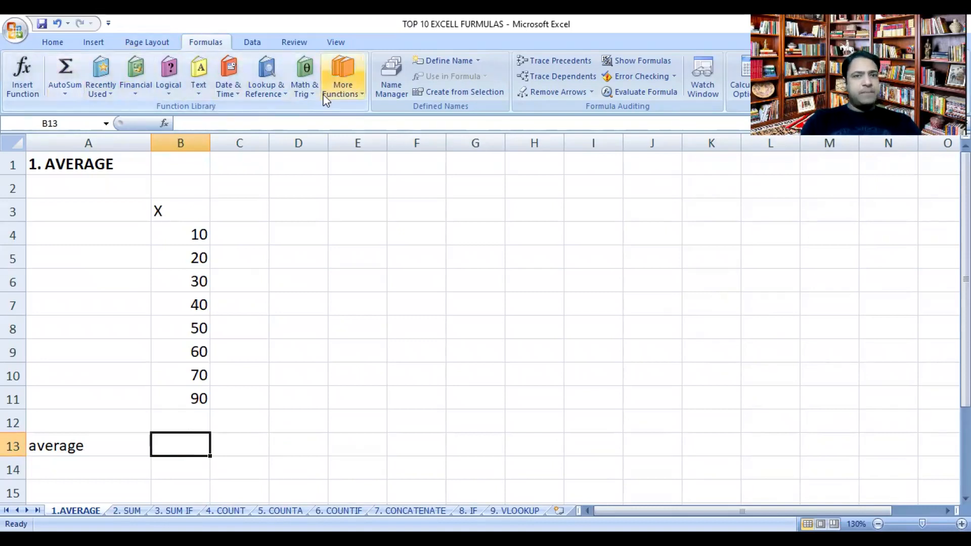
left_click(341, 87)
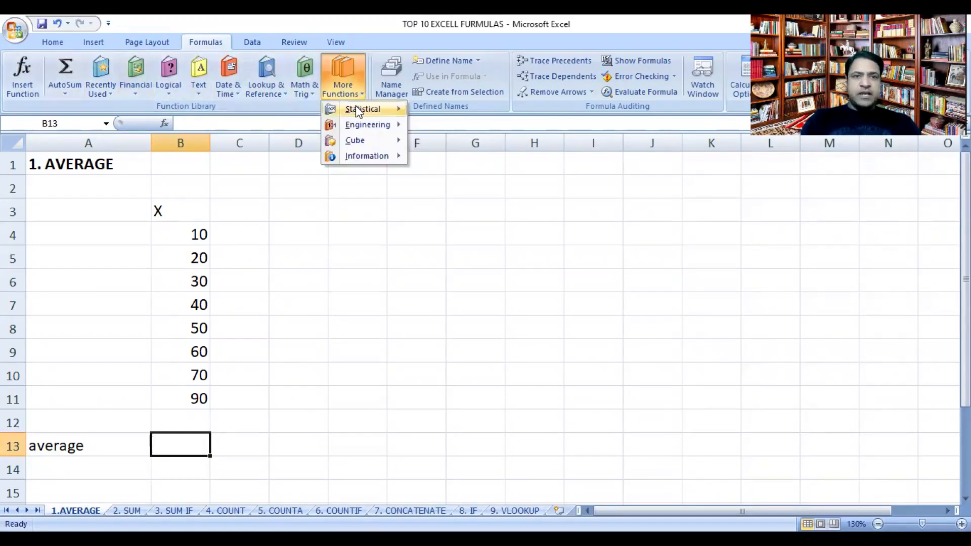
mouse_move(356, 107)
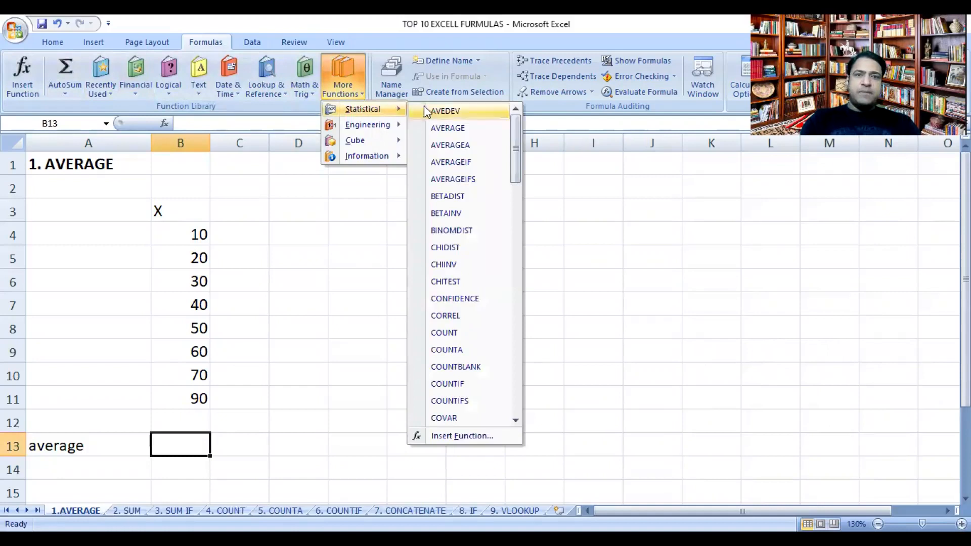
left_click(458, 129)
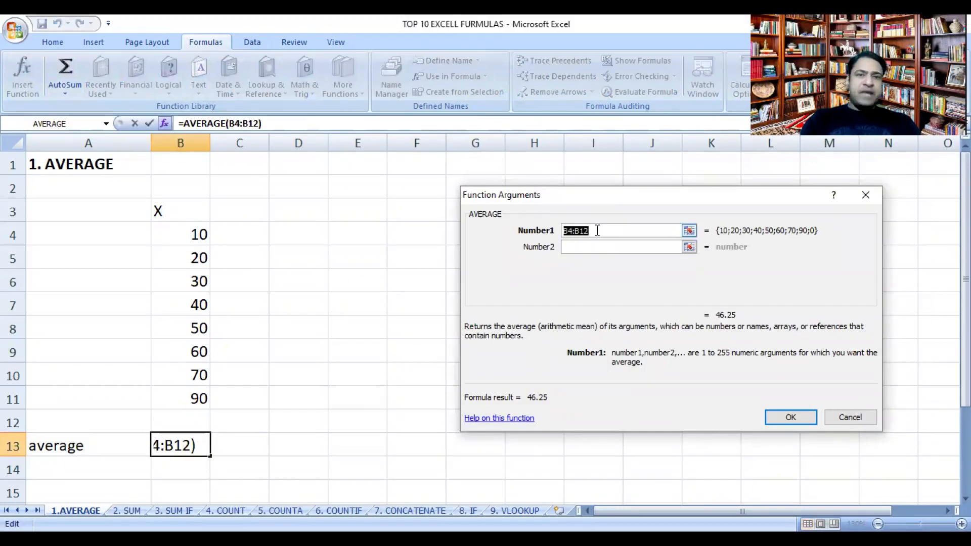
left_click(195, 234)
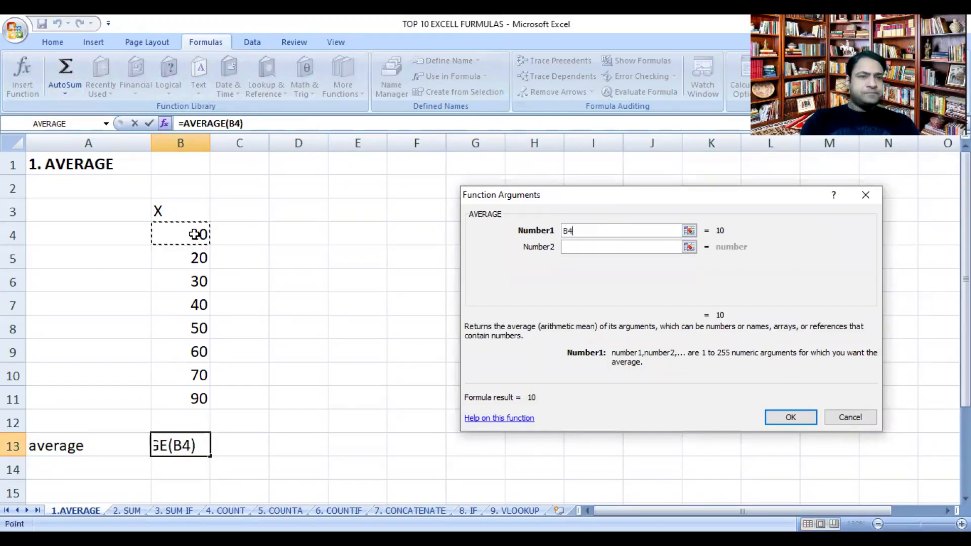
left_click_drag(195, 235, 189, 415)
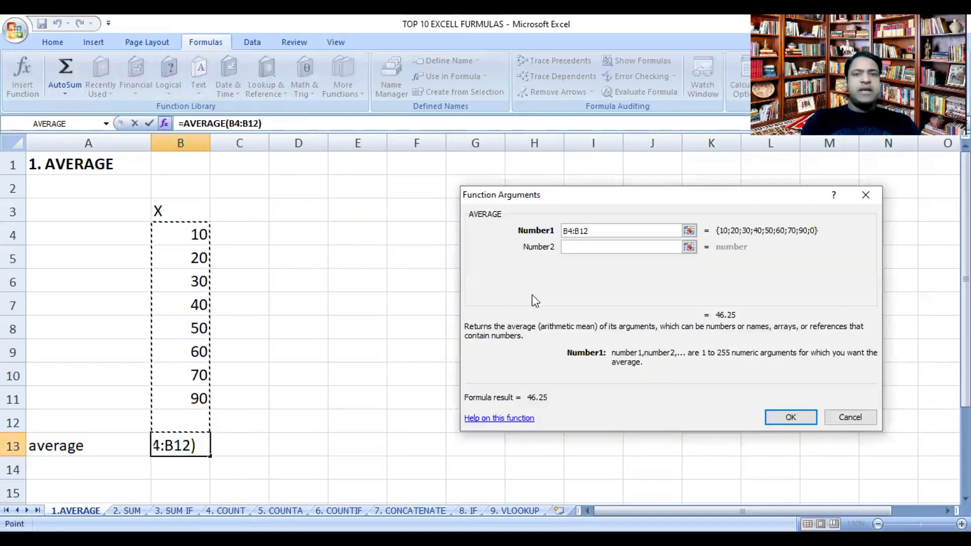
left_click(791, 417)
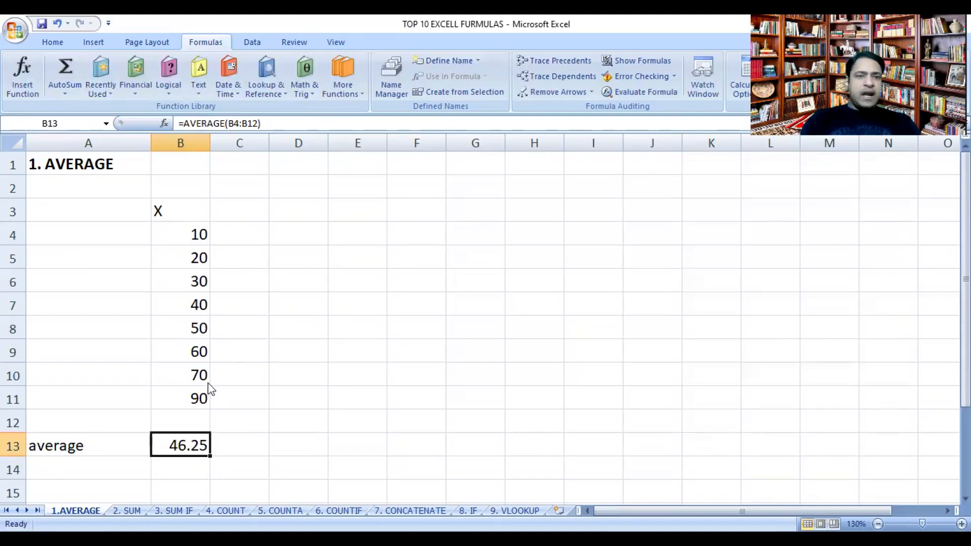
Step: Set the last X value in cell B11 to 80 and select the average formula cell B13
left_click(187, 400)
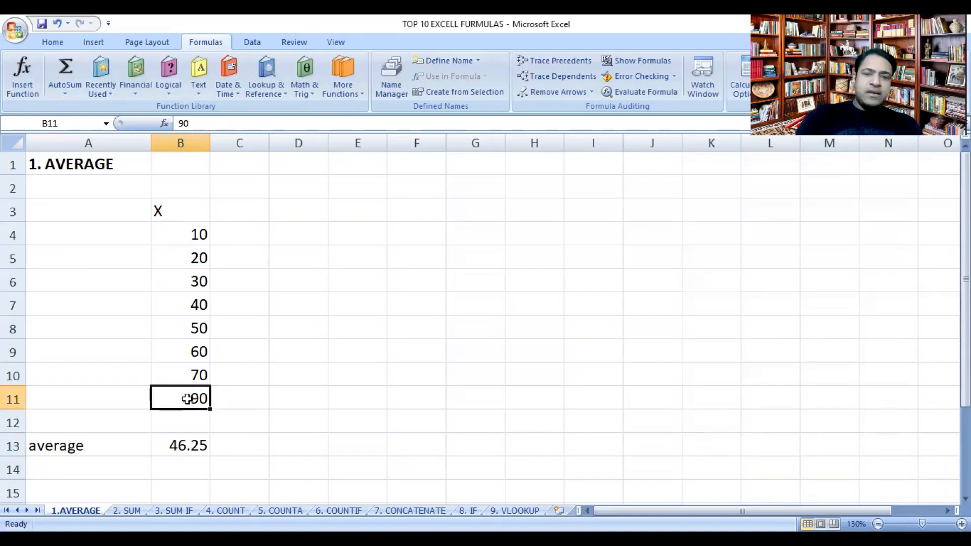
type("80")
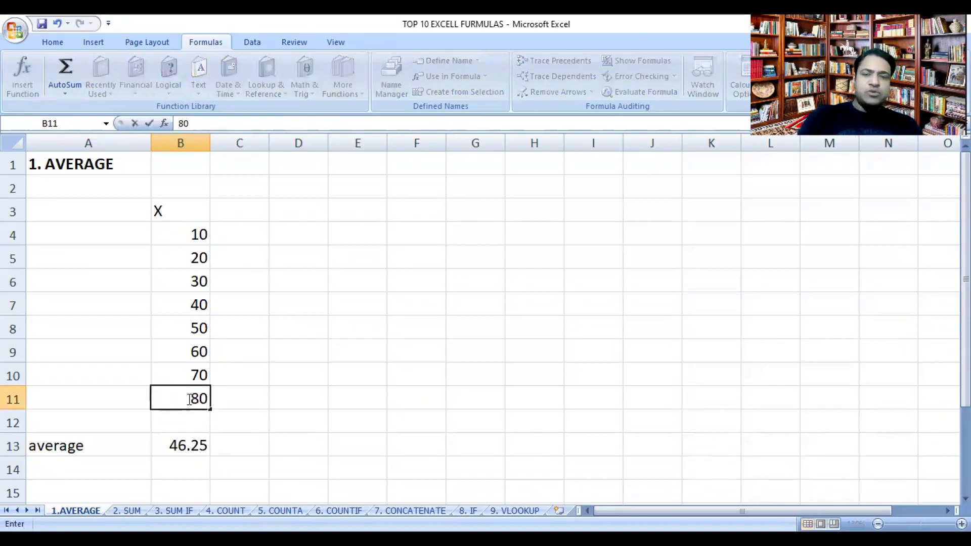
key("Return")
left_click(180, 441)
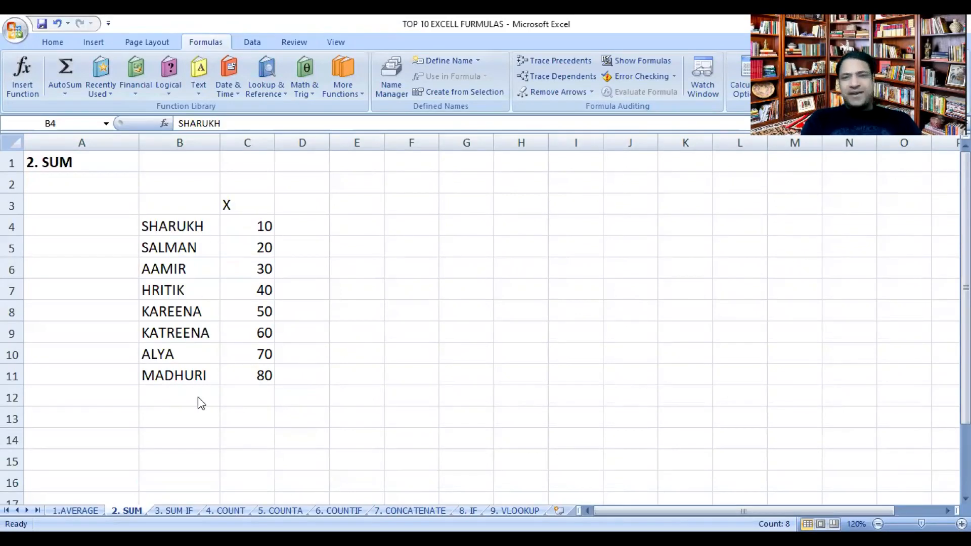
Step: On the 2. SUM sheet, enter a SUM formula in C13 totalling all the X values from C4 downward
double_click(245, 414)
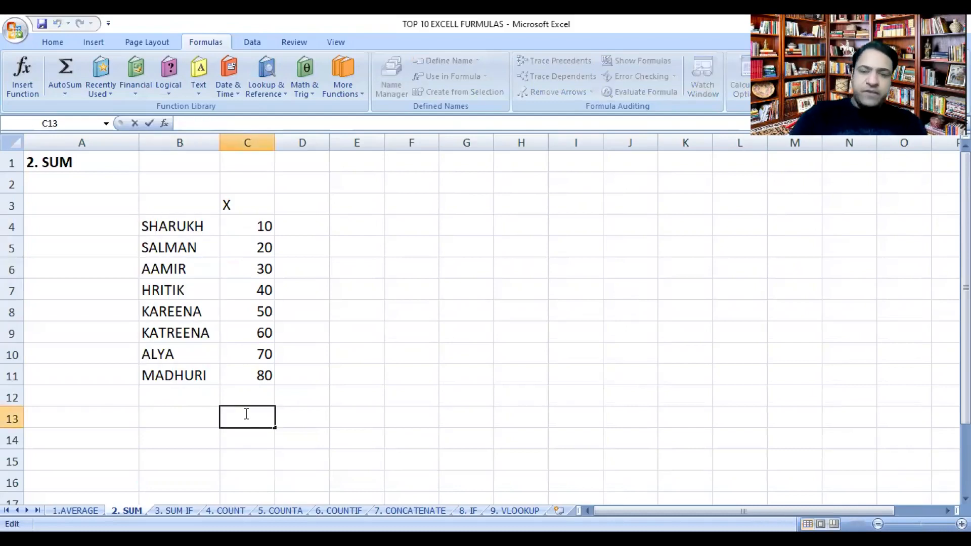
type("=s")
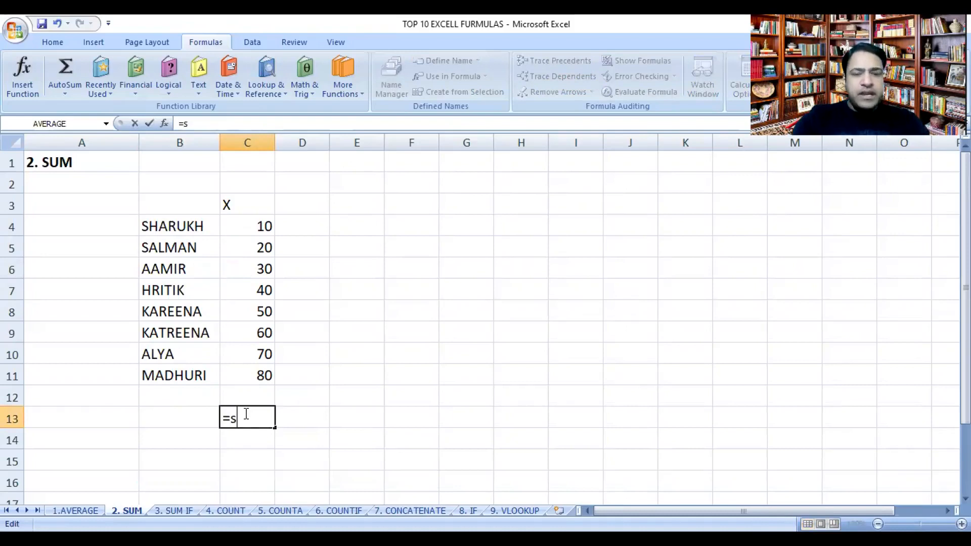
type("um")
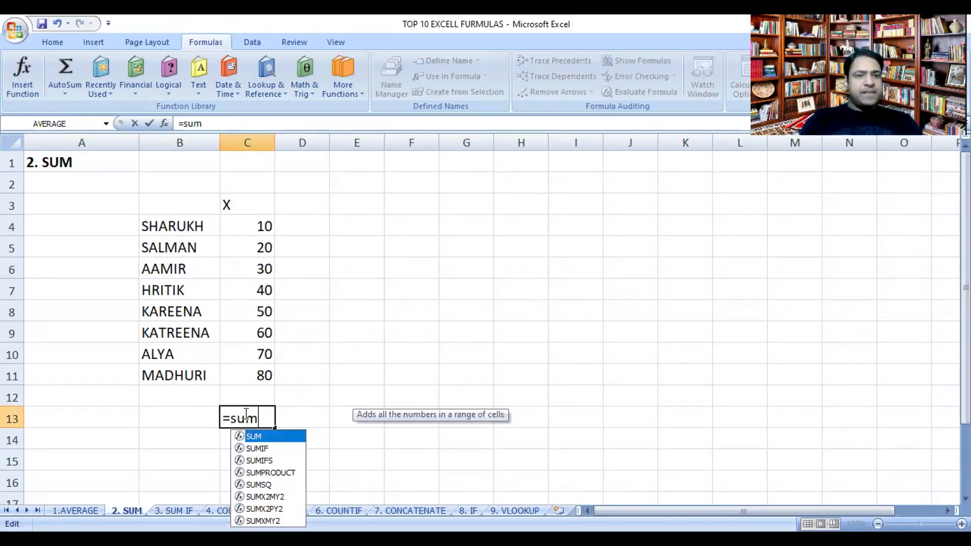
double_click(255, 438)
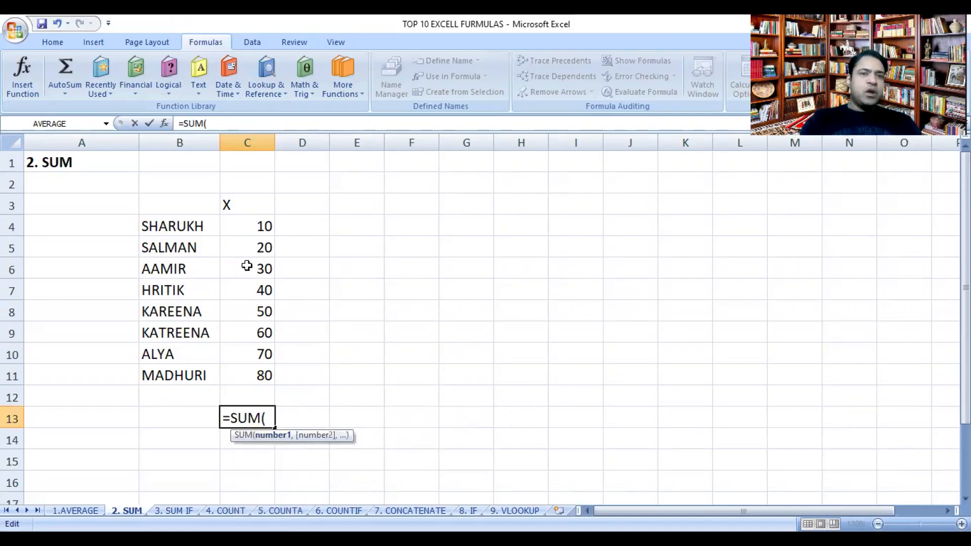
left_click_drag(256, 223, 258, 248)
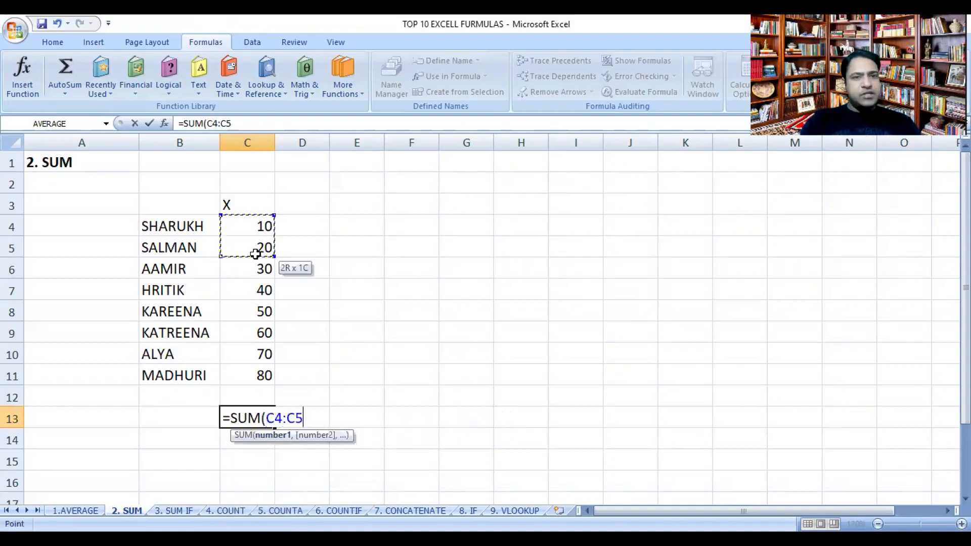
left_click(255, 389, "shift")
key("Return")
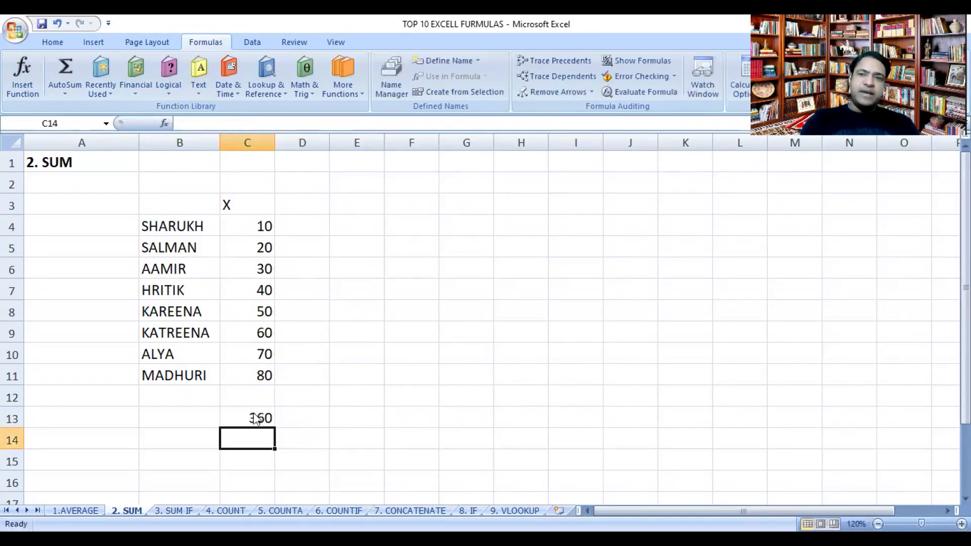
Step: Change the last X value in cell C11 to 90
left_click(256, 372)
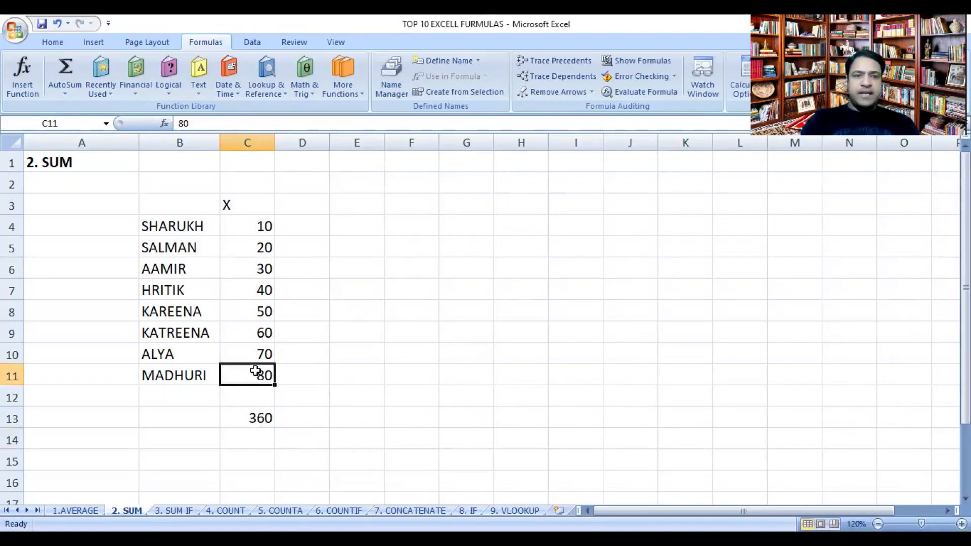
type("90")
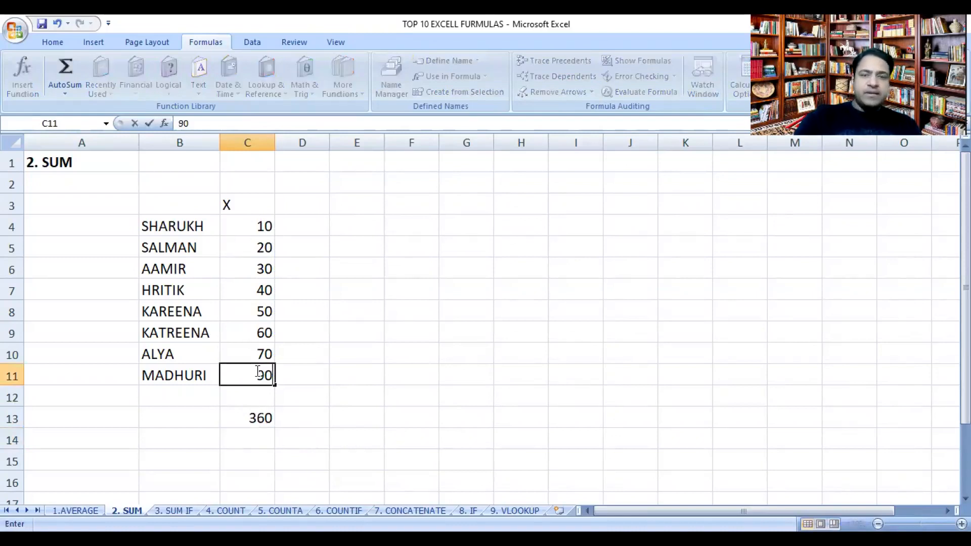
key("Return")
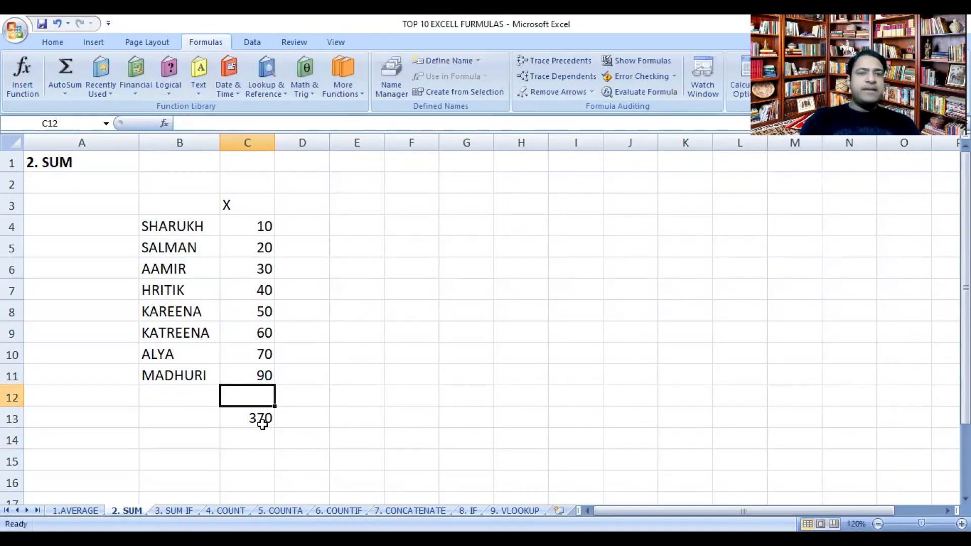
Step: Set the last X value in cell C11 to 70
left_click(253, 376)
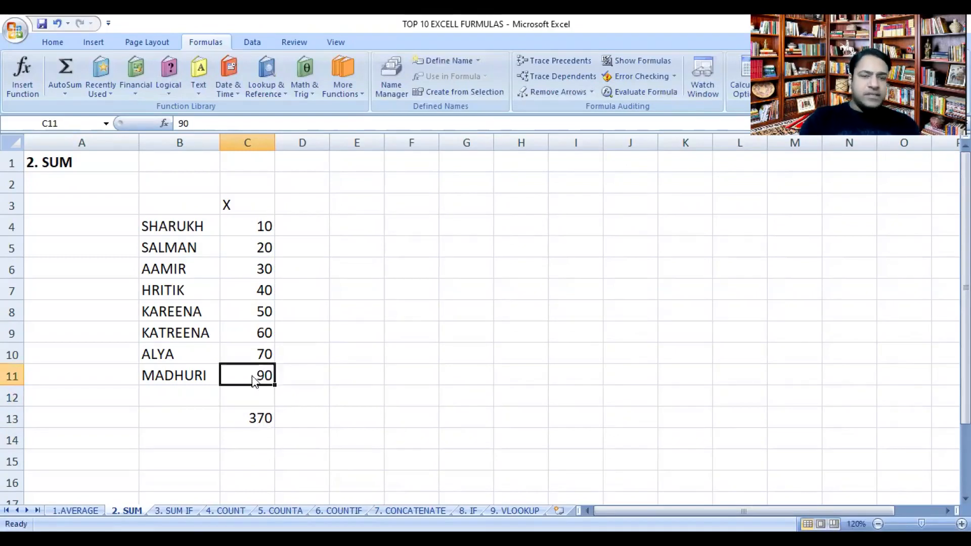
type("70")
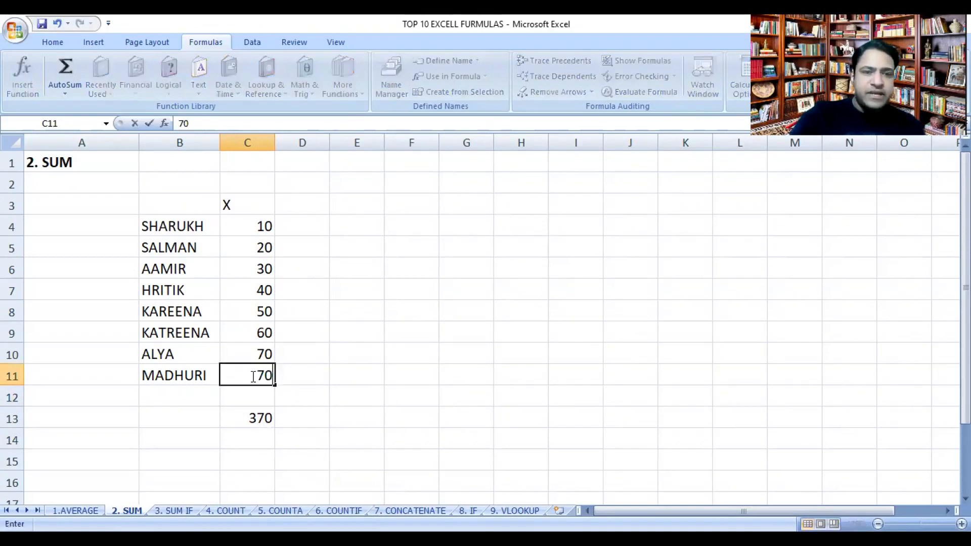
key("Return")
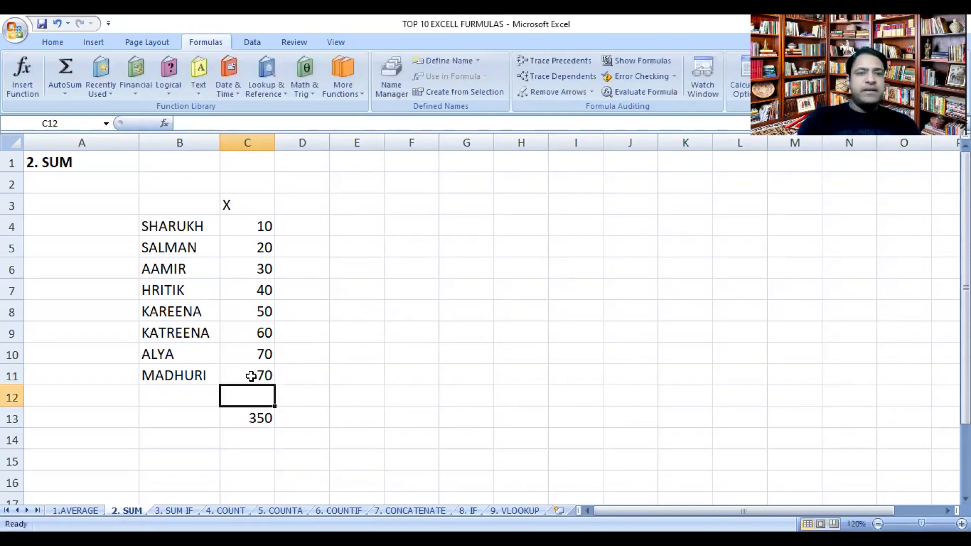
Step: Clear the total in C13 and rebuild it by inserting the SUM function with C4:C12 as its first argument
left_click(254, 418)
key("Delete")
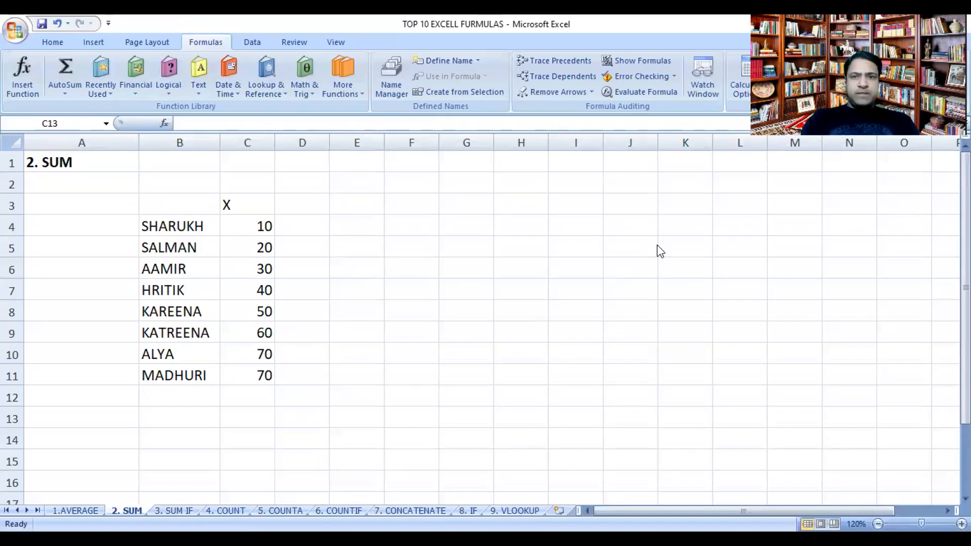
left_click(244, 411)
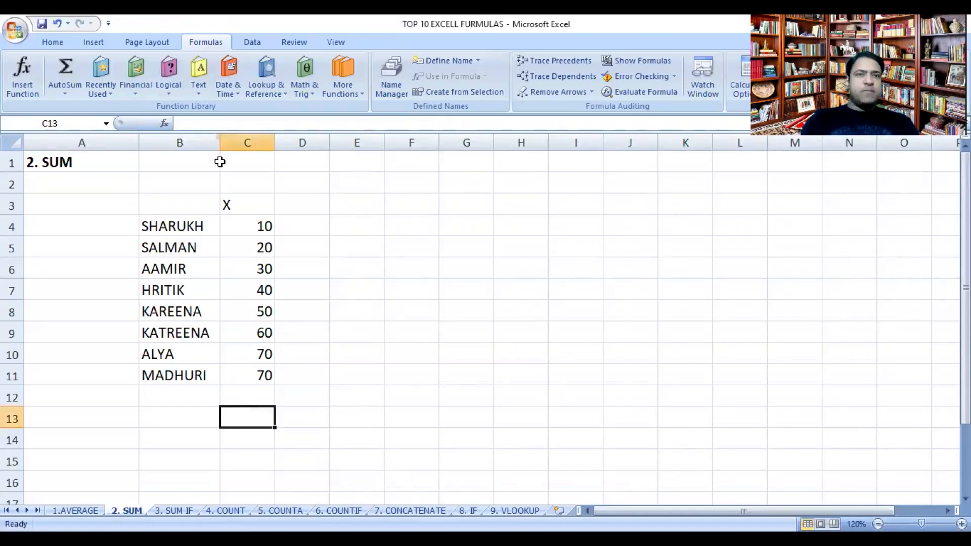
left_click(302, 84)
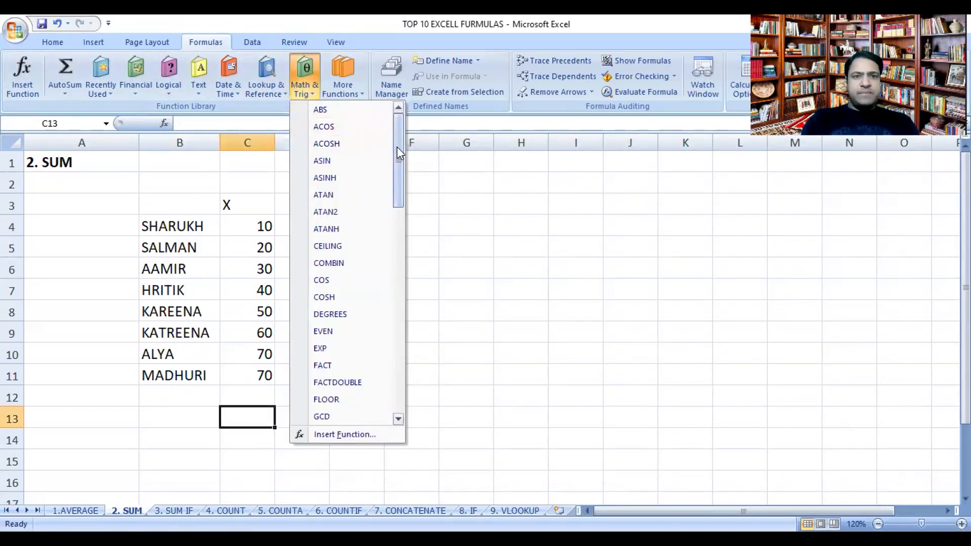
left_click_drag(396, 147, 408, 321)
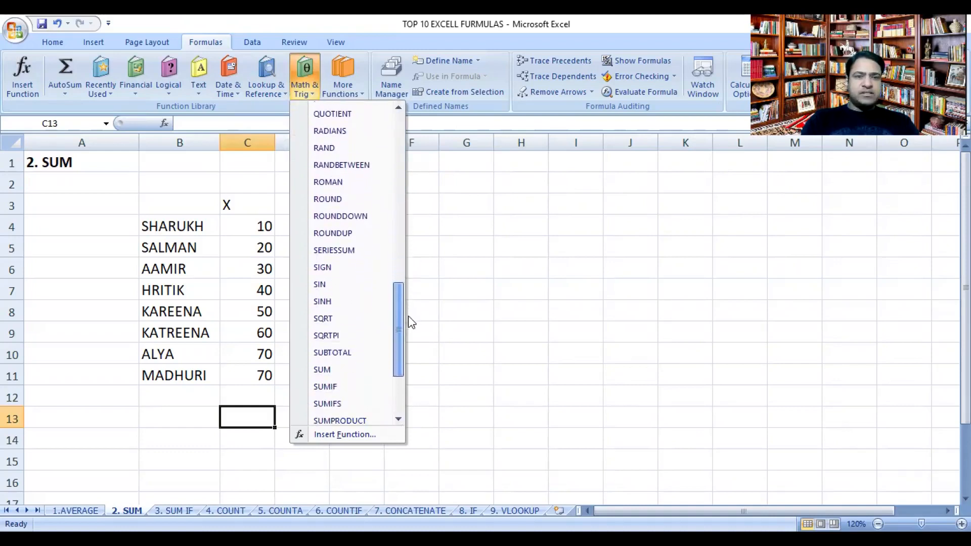
left_click(323, 370)
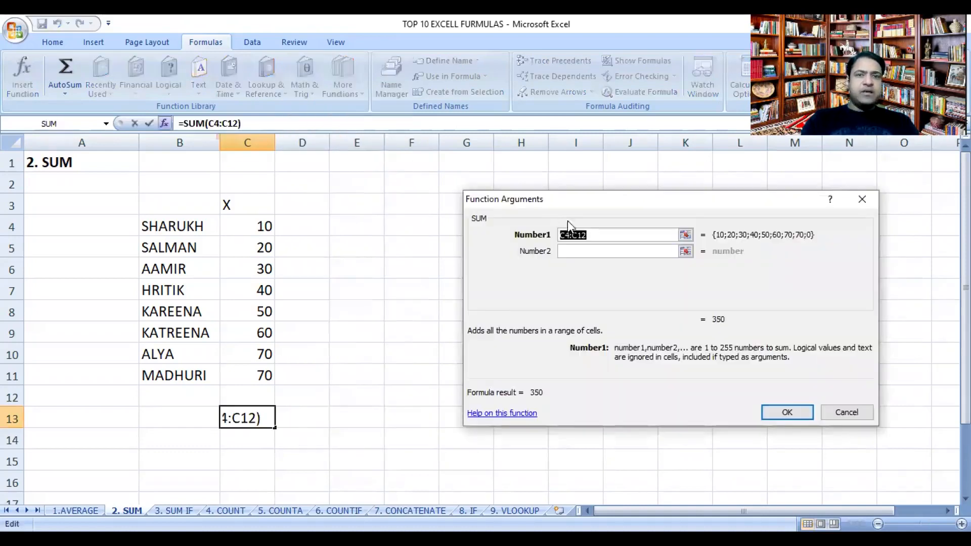
left_click(257, 223)
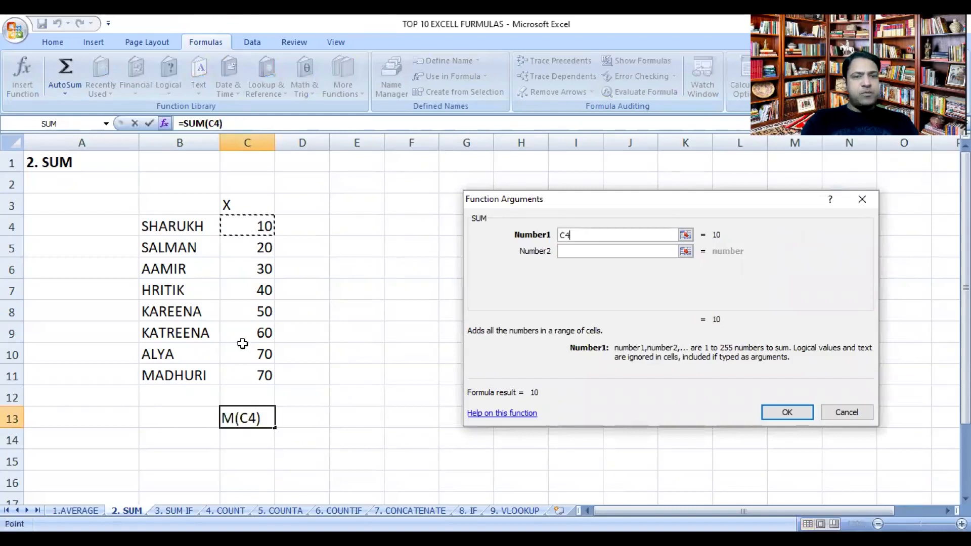
left_click(247, 391, "shift")
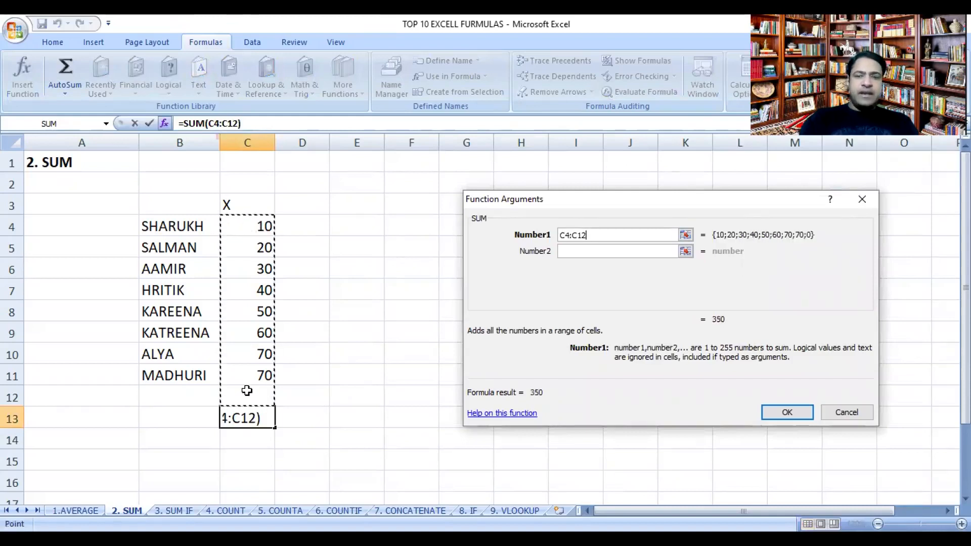
left_click(765, 419)
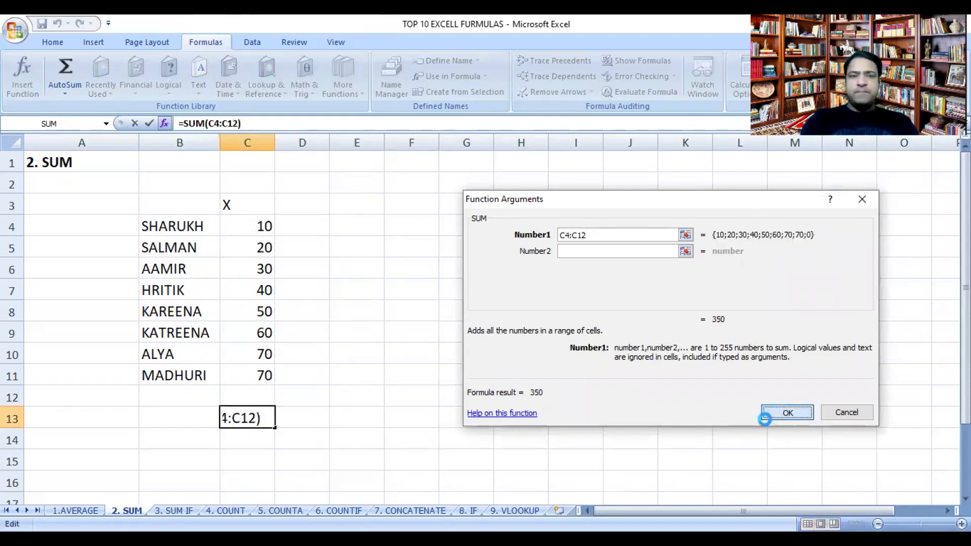
Step: Set the last X value in cell C11 to 80
left_click(254, 376)
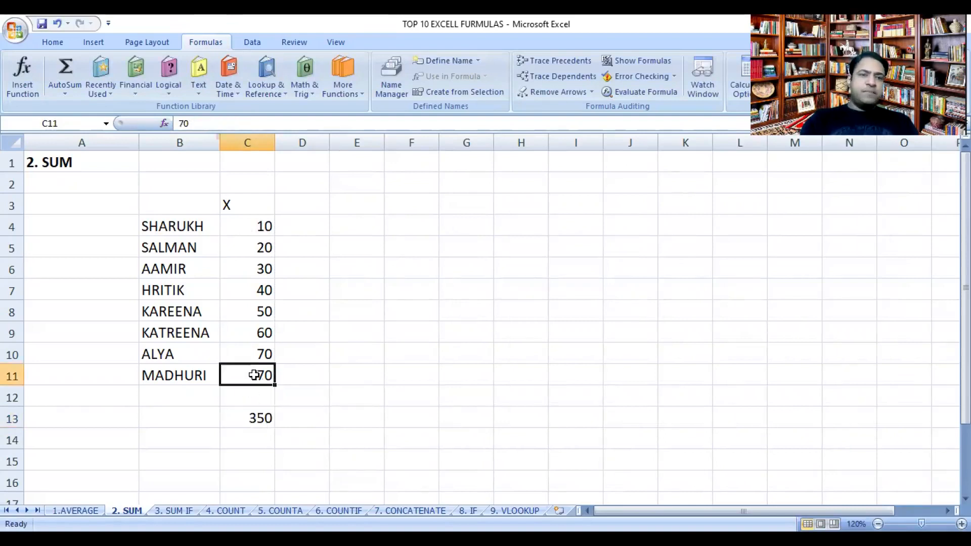
type("80")
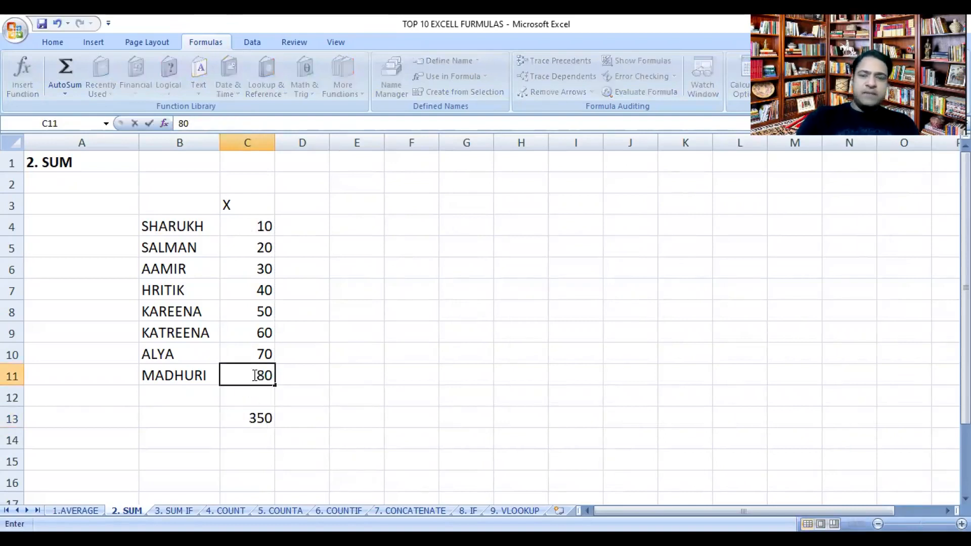
key("Return")
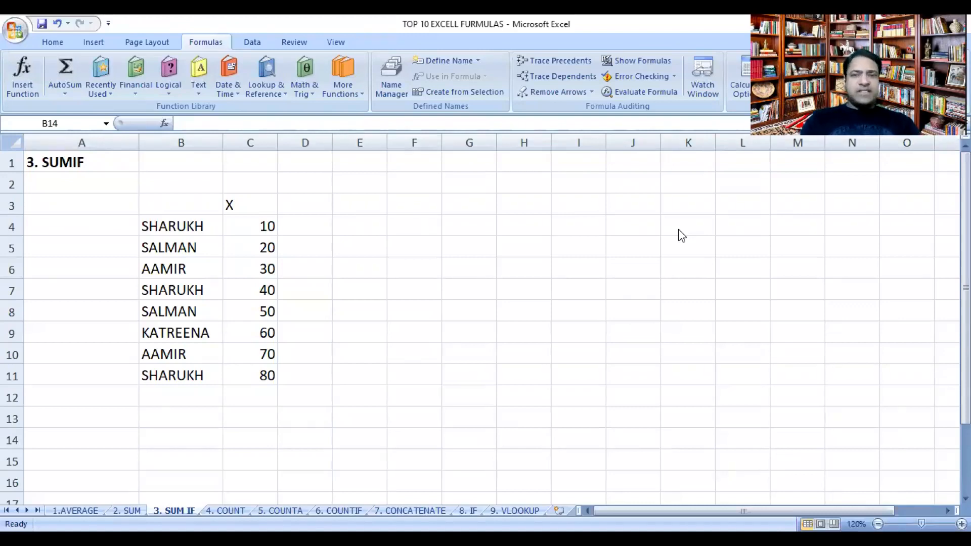
Step: On the 3. SUM IF sheet, enter the label SUM IF in cell B13
left_click(200, 419)
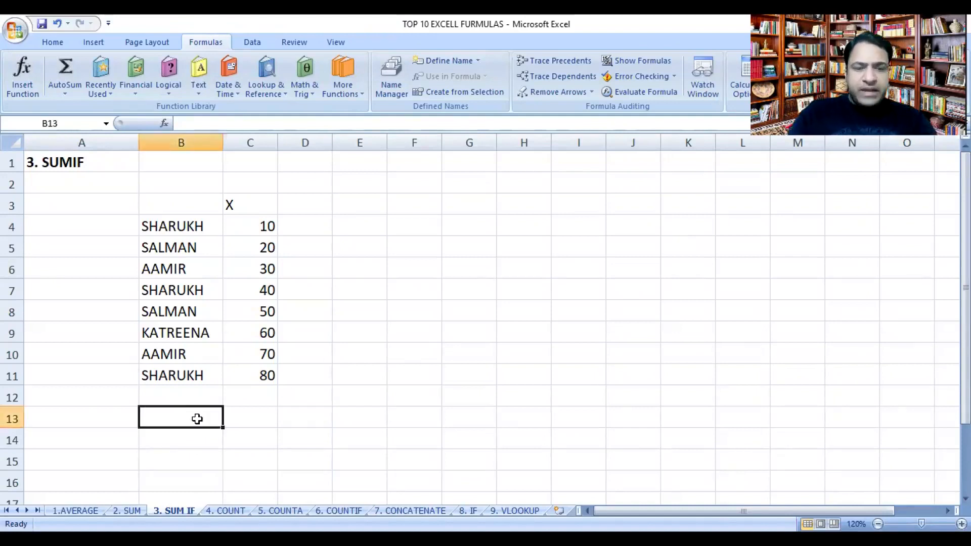
type("SUM")
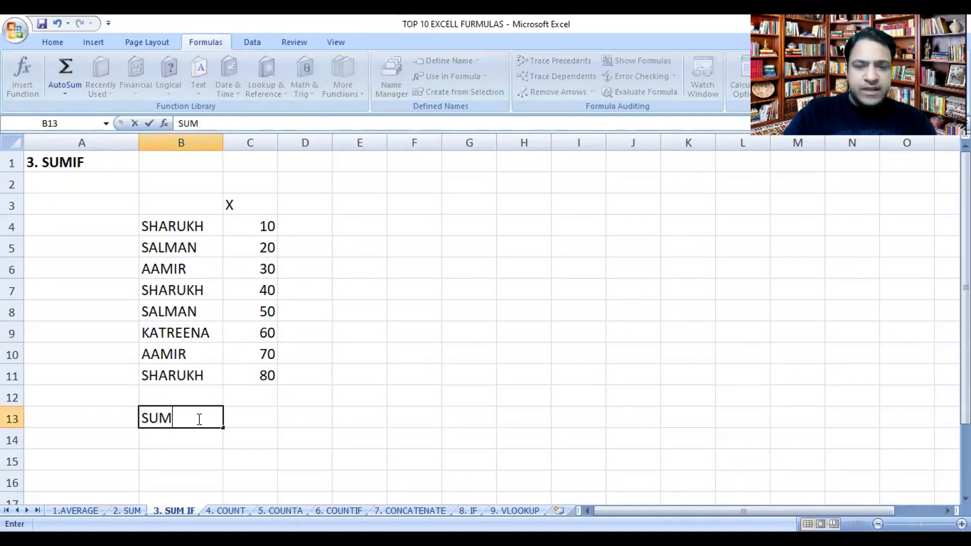
type(" IF")
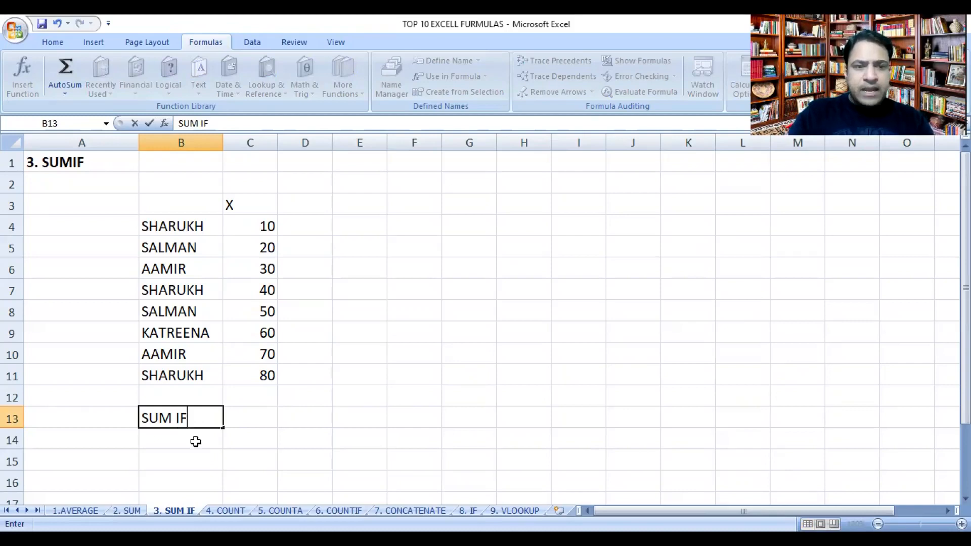
left_click(196, 441)
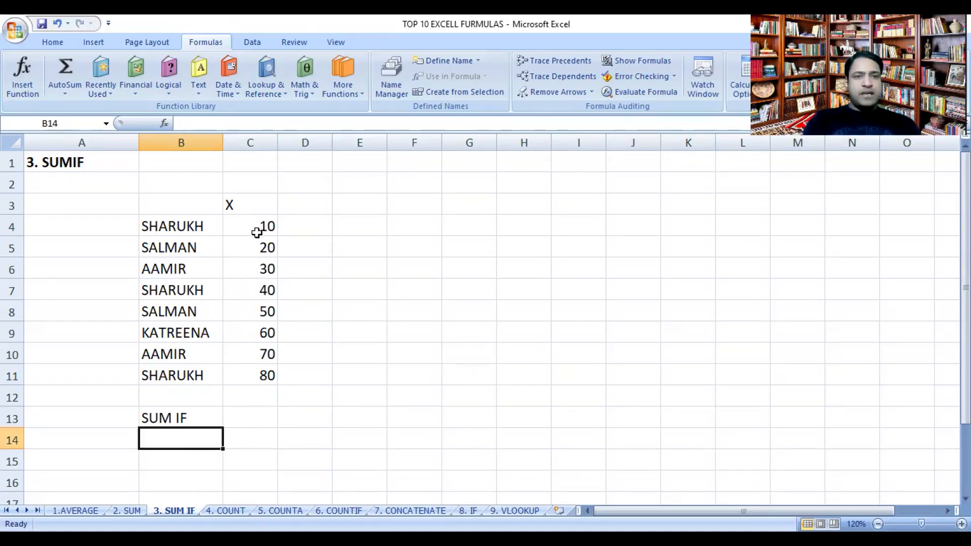
Step: Enter SHARUKH in cell B14, below the SUM IF label, as the name to total
left_click_drag(258, 227, 256, 379)
left_click(245, 436)
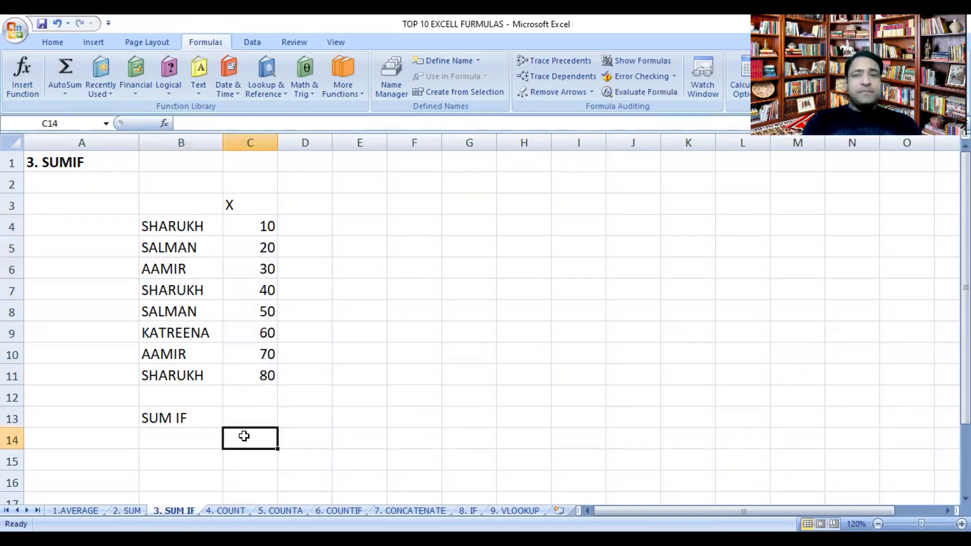
left_click(200, 438)
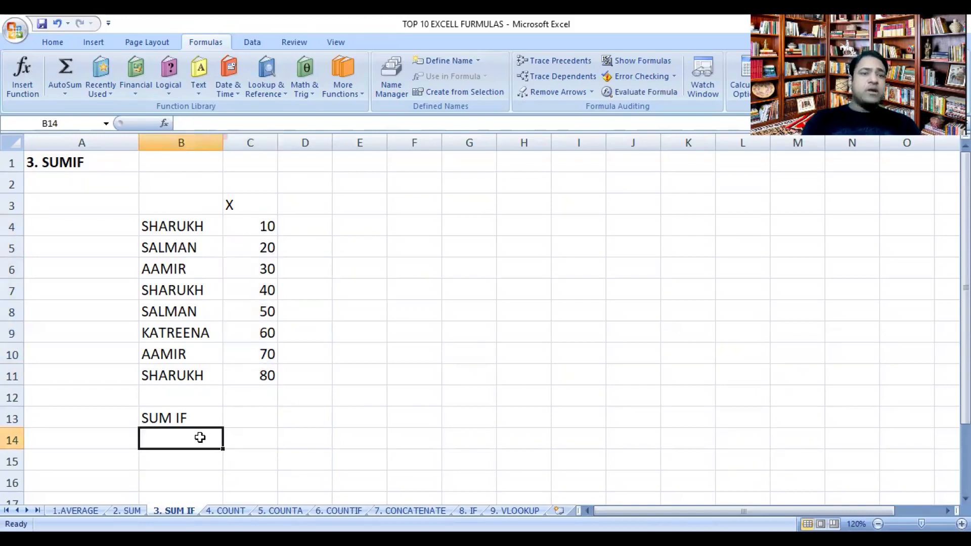
type("SHAR")
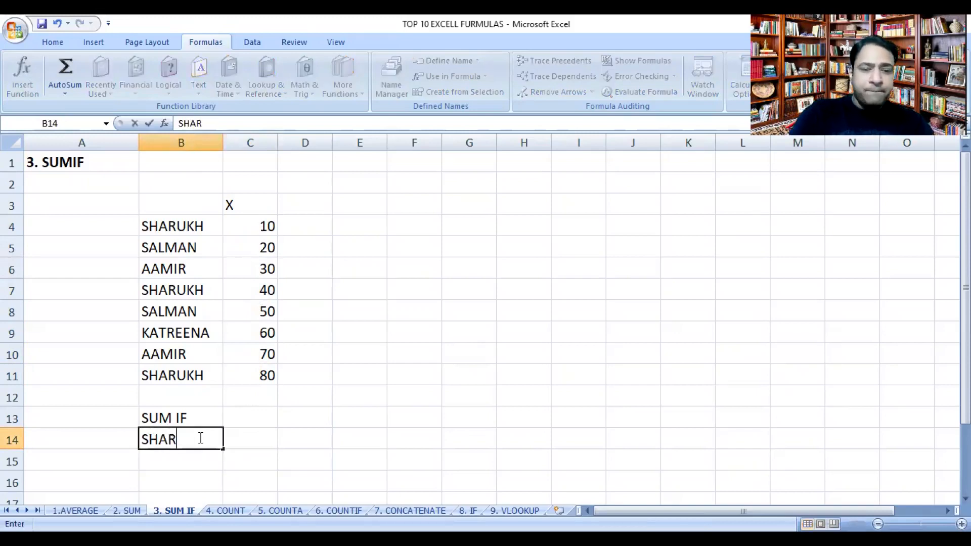
type("UKH")
key("Return")
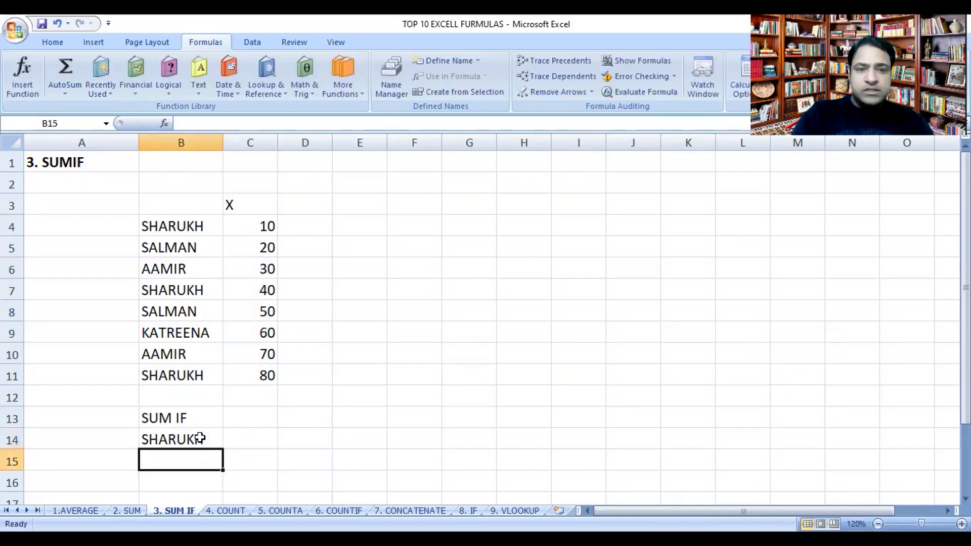
left_click(247, 436)
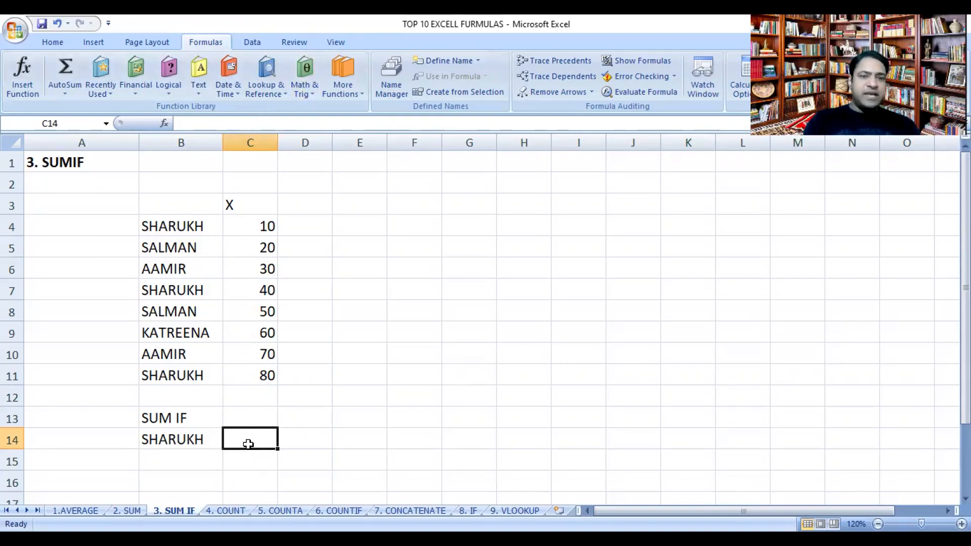
type("=")
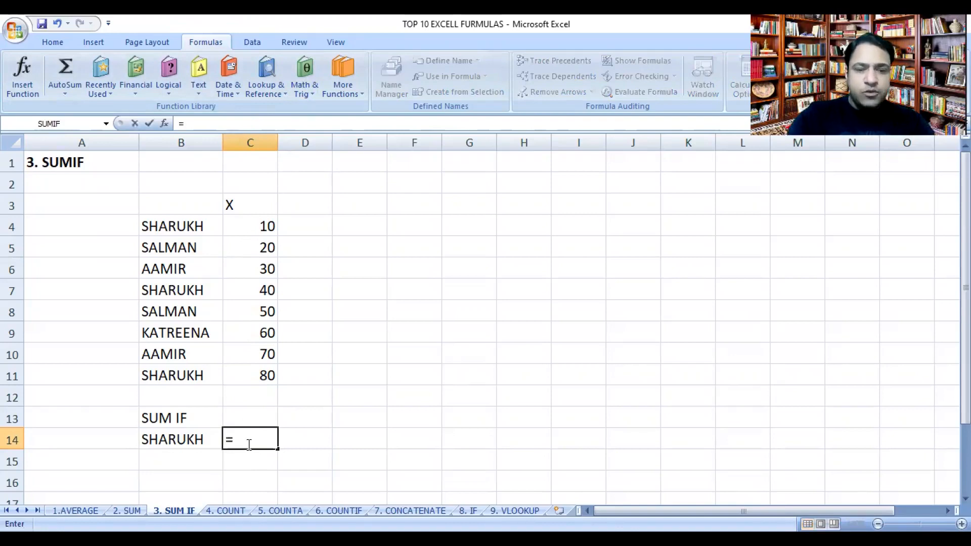
type("SUMIF")
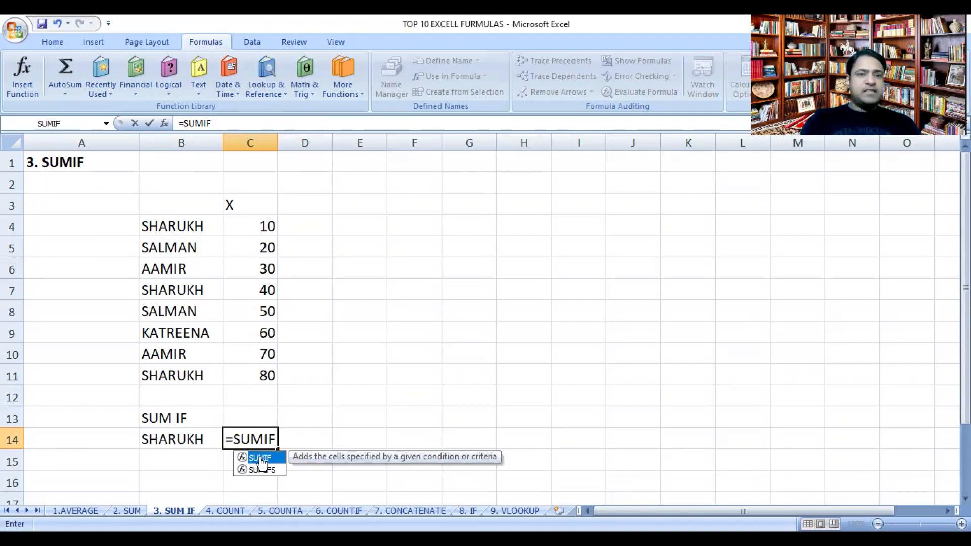
double_click(260, 458)
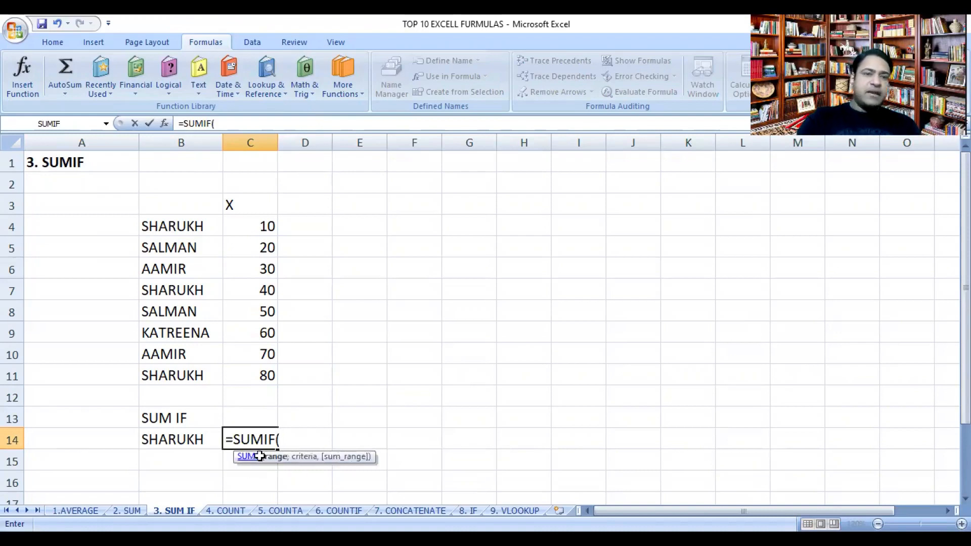
key("BackSpace")
key("BackSpace")
key("BackSpace")
key("BackSpace")
key("BackSpace")
key("BackSpace")
key("BackSpace")
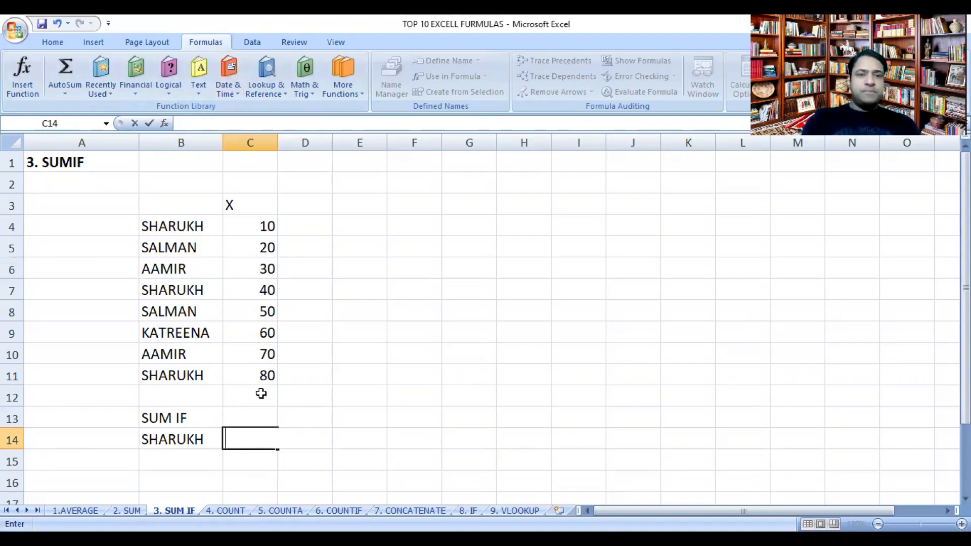
left_click(255, 418)
Step: Insert the SUMIF function in cell C14 and set its range to the names in B4:B11
left_click(254, 436)
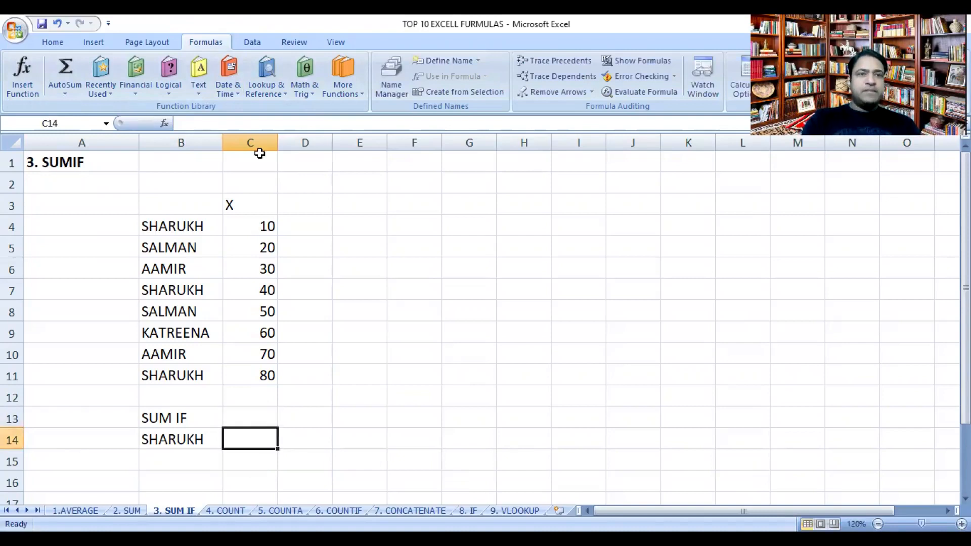
left_click(302, 77)
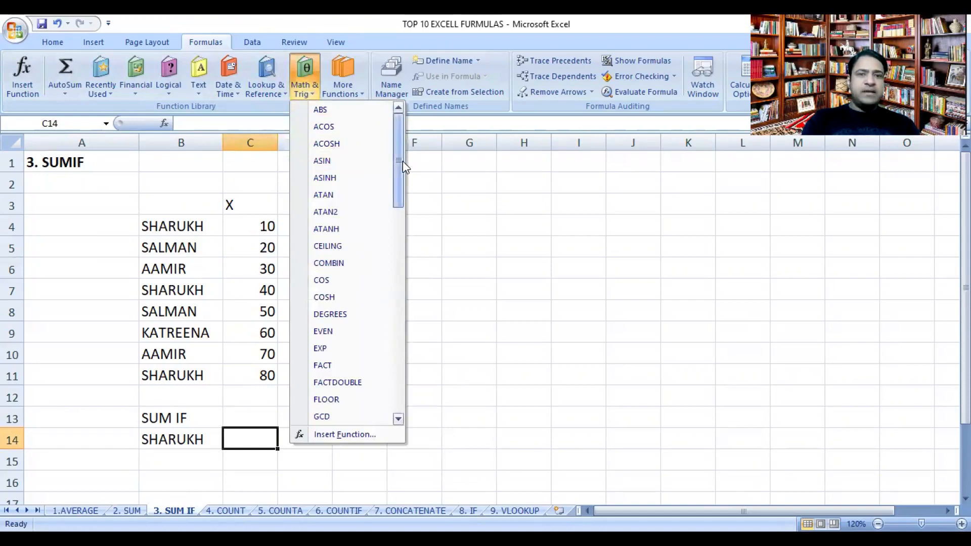
left_click_drag(403, 160, 409, 335)
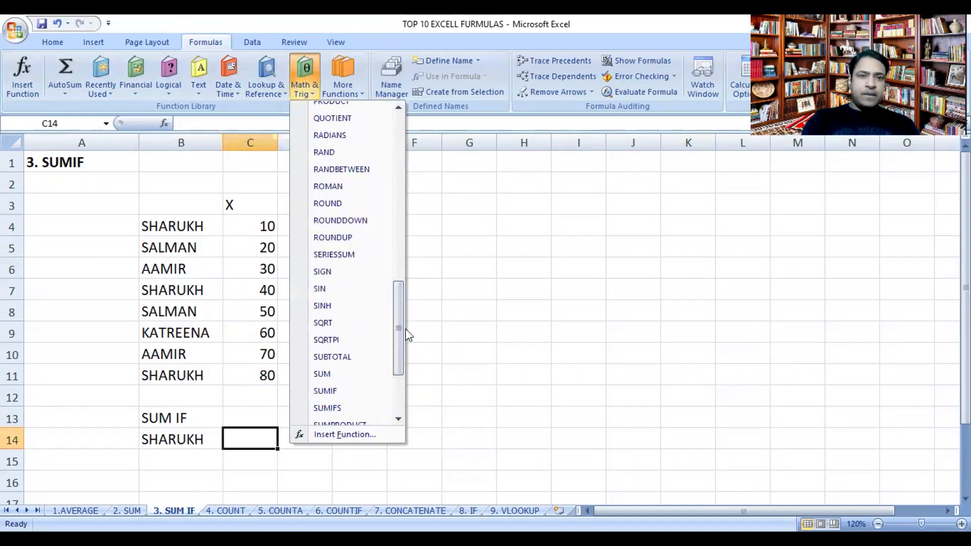
left_click(338, 392)
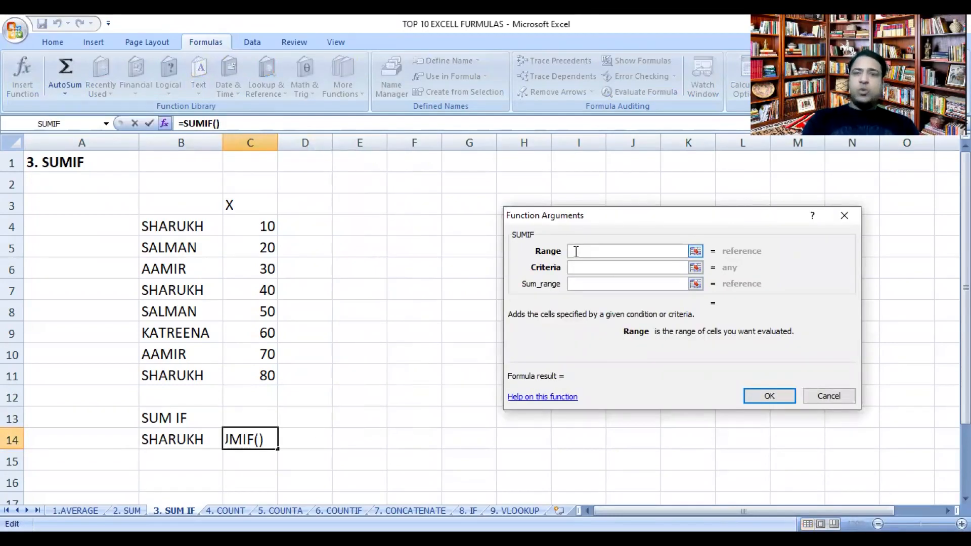
left_click(189, 227)
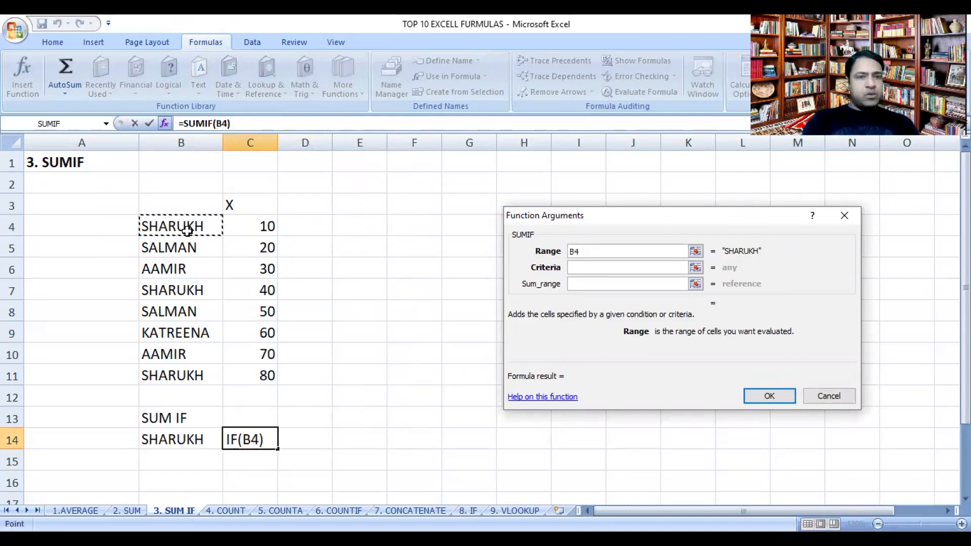
left_click_drag(194, 354, 194, 376)
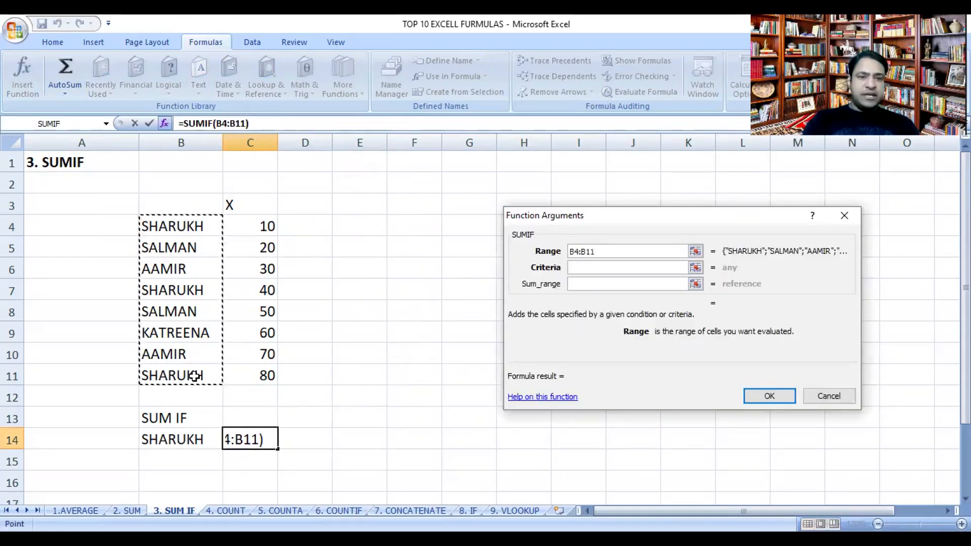
Step: Complete the SUMIF in C14 with criteria B14 and sum range C4:C11, and check the X values in the SHARUKH rows
left_click(590, 268)
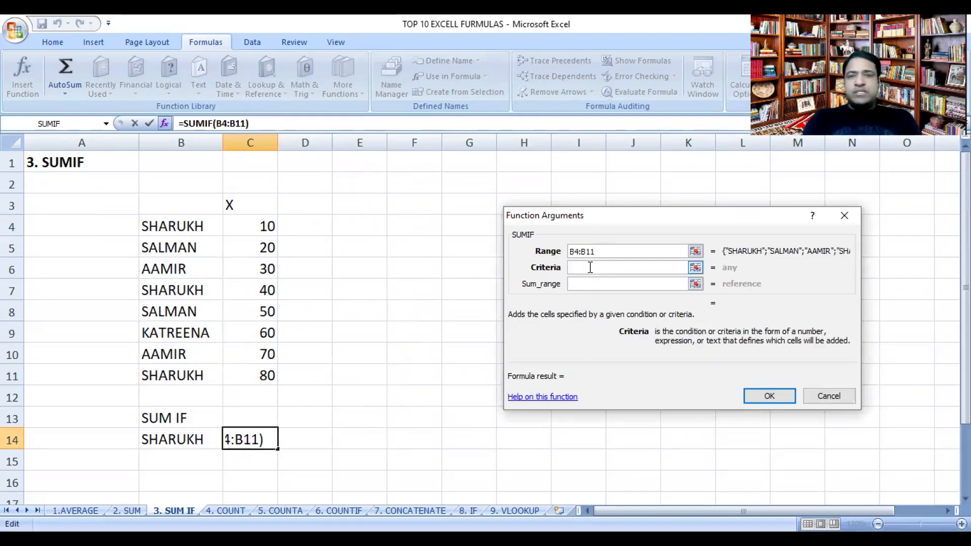
left_click(166, 439)
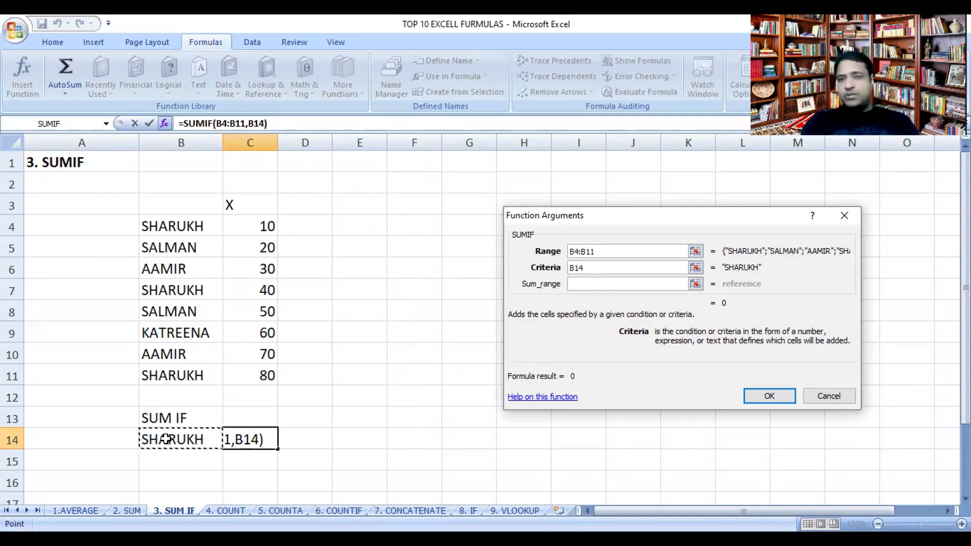
left_click(590, 286)
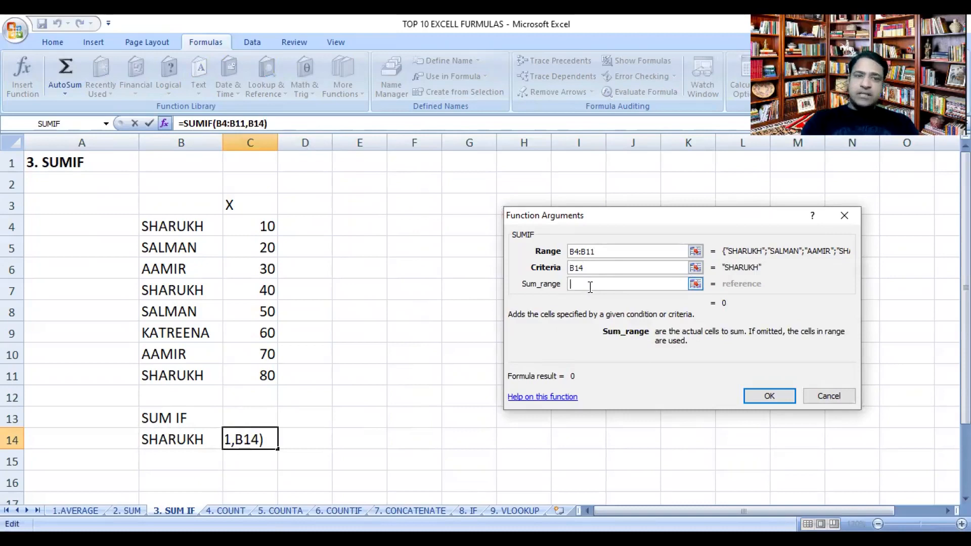
left_click(259, 227)
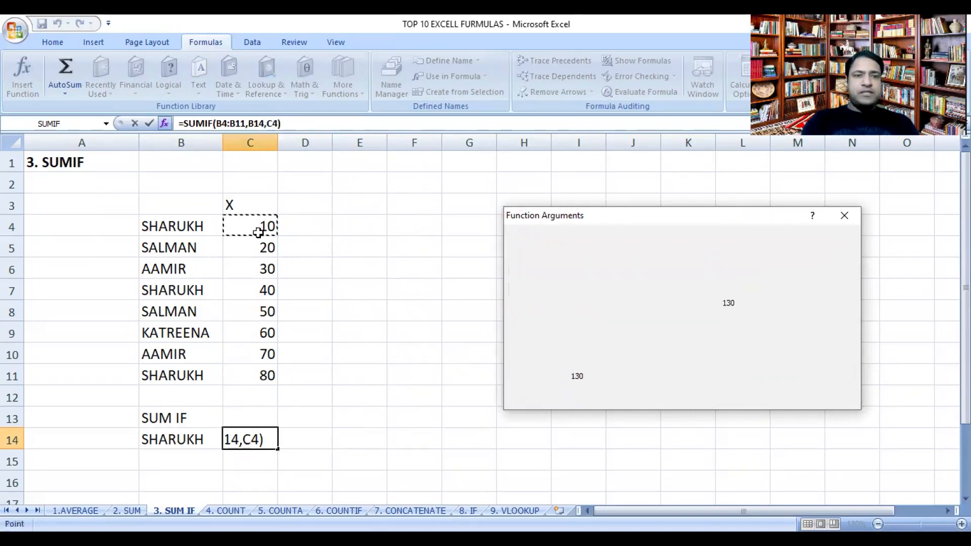
left_click_drag(261, 377, 261, 377)
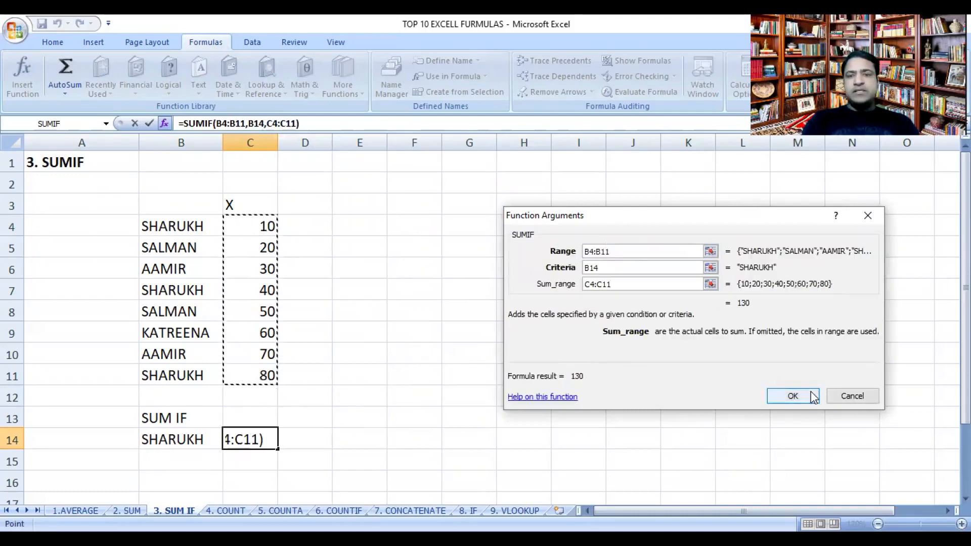
left_click(812, 396)
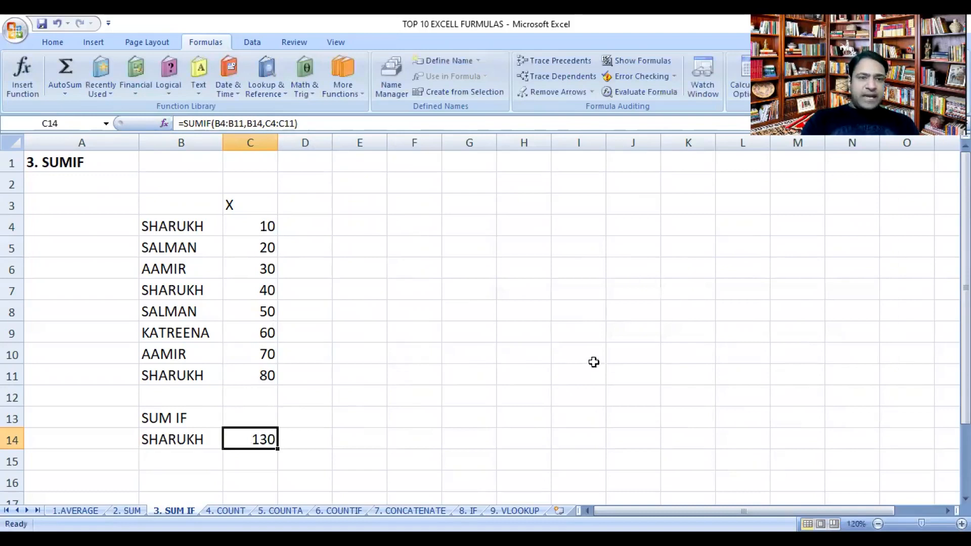
left_click(251, 229)
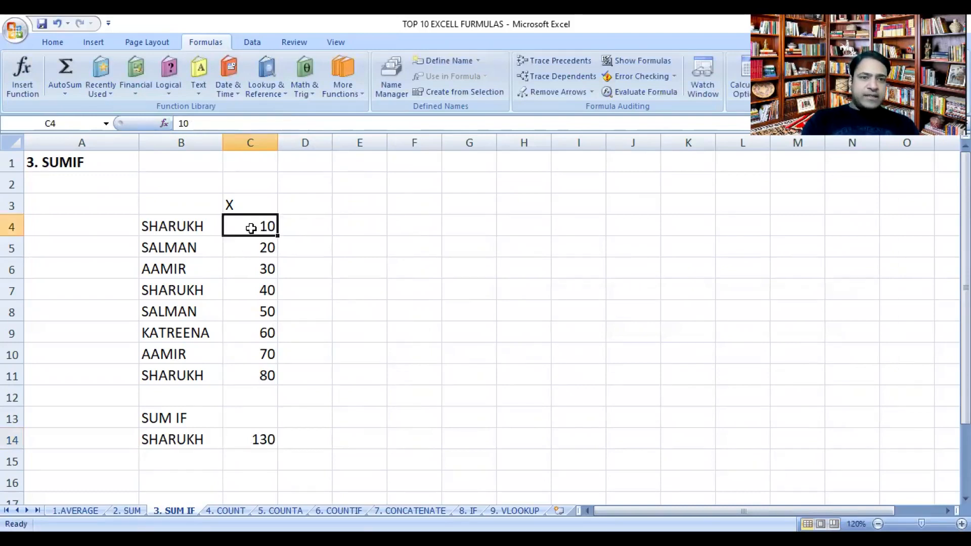
left_click(258, 292)
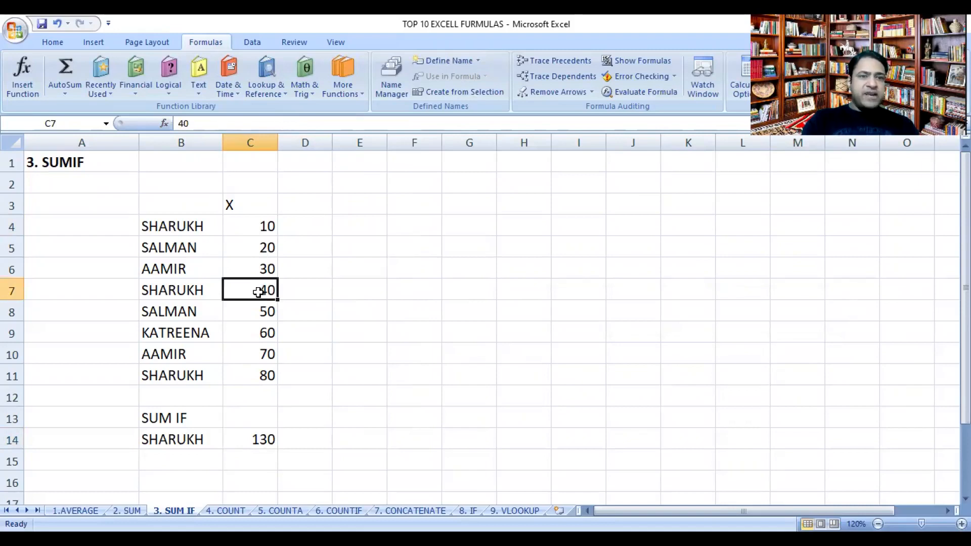
left_click(257, 373)
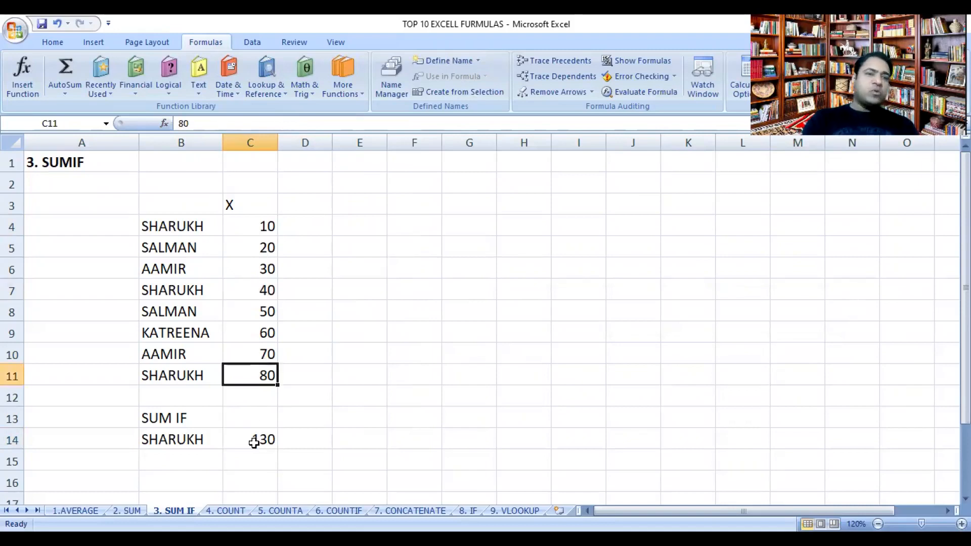
Step: Change the name to total in cell B14 to SALMAN
left_click(199, 439)
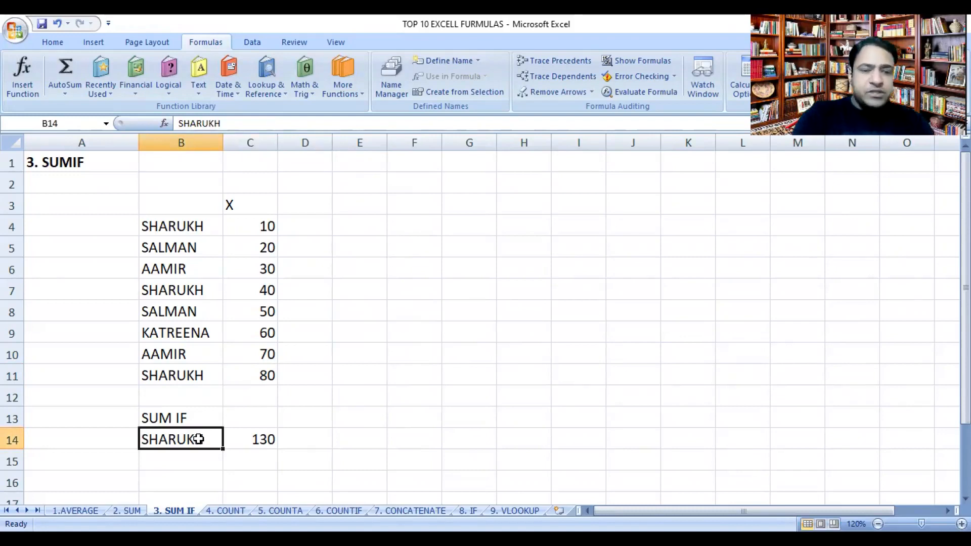
type("SA")
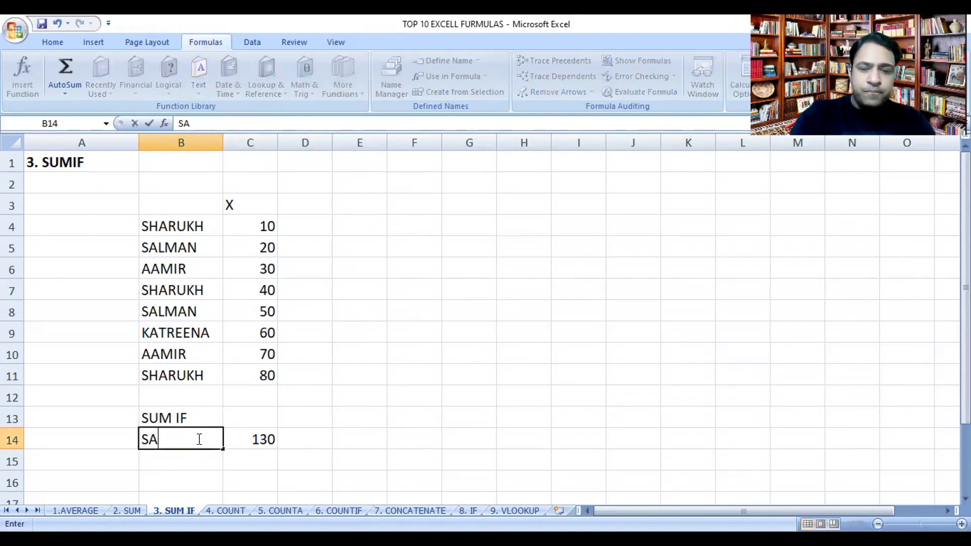
type("LMAN")
key("Return")
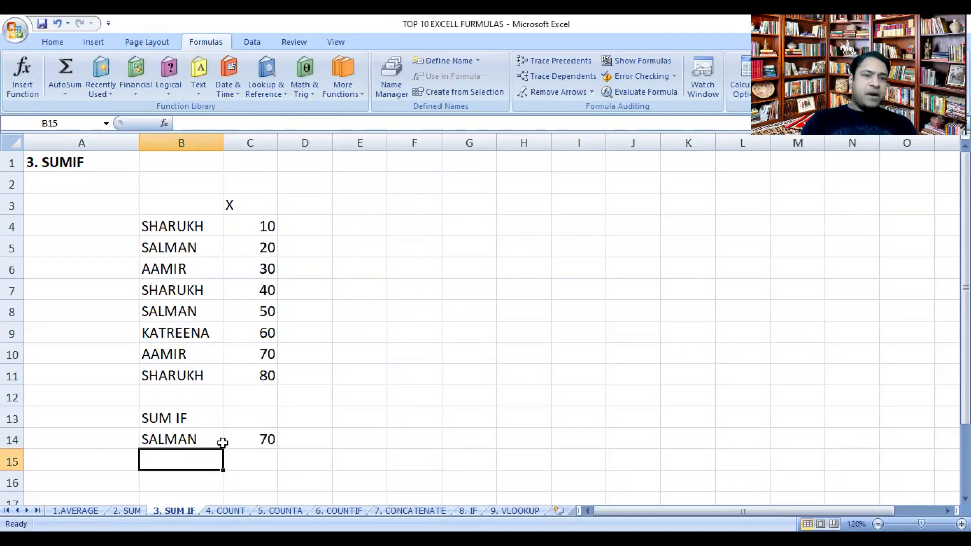
Step: Change the name in cell B14 to AAMIR and select its SUMIF total in C14
left_click(197, 437)
type("A")
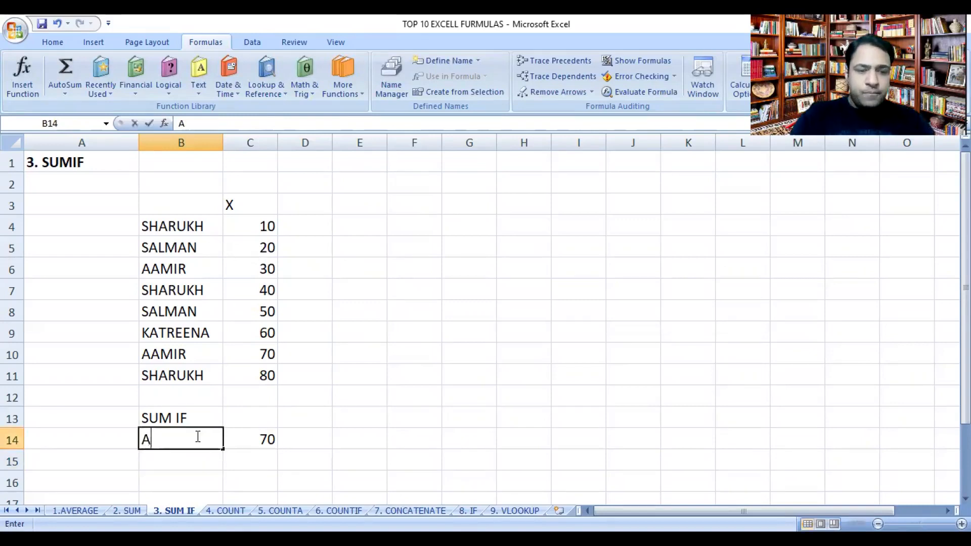
type("AMIR")
key("Return")
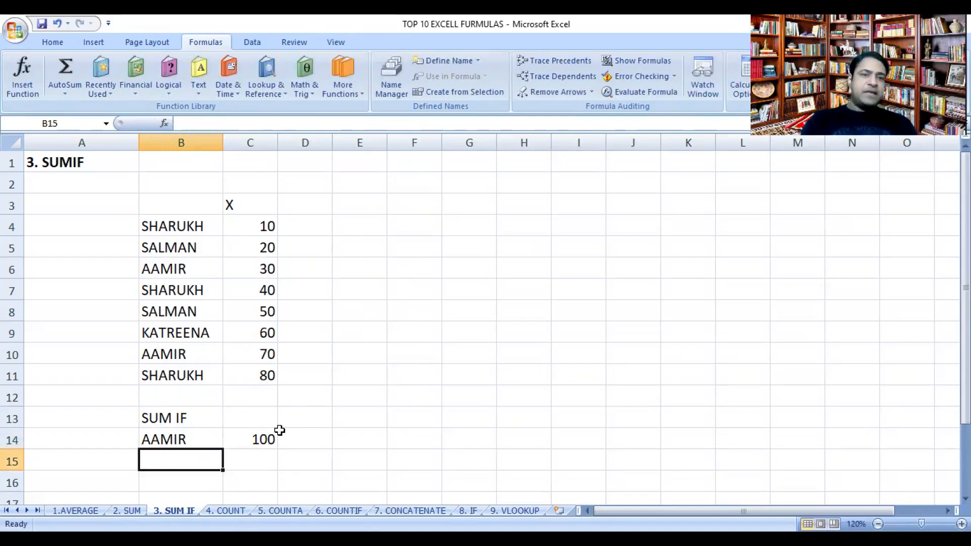
left_click(260, 439)
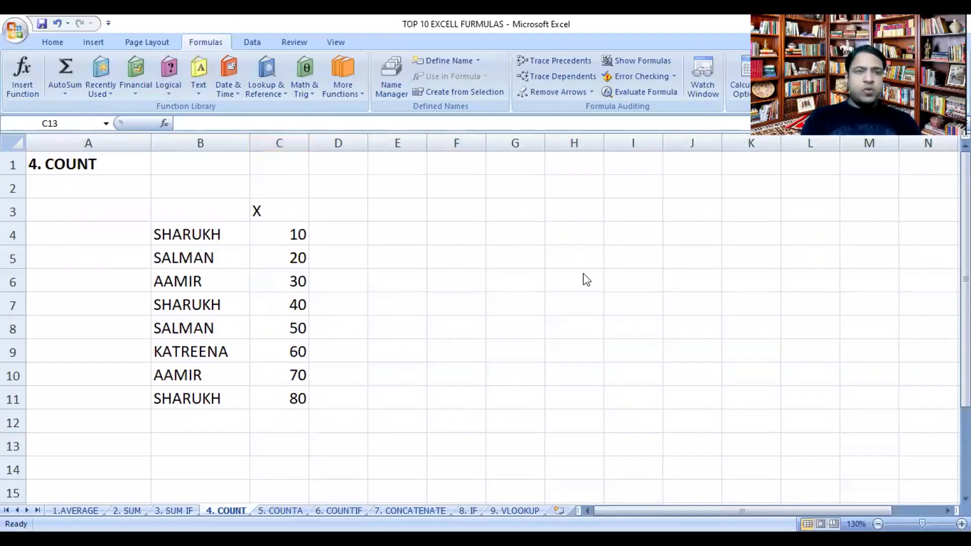
Step: On the 4. COUNT sheet, enter the label COUNT in cell B13
left_click(232, 449)
type("COU")
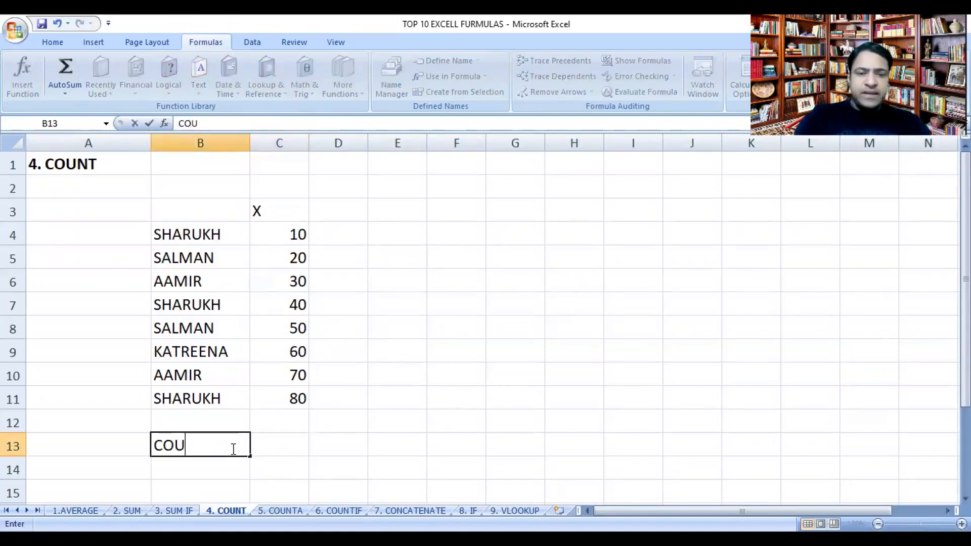
type("NT")
key("Return")
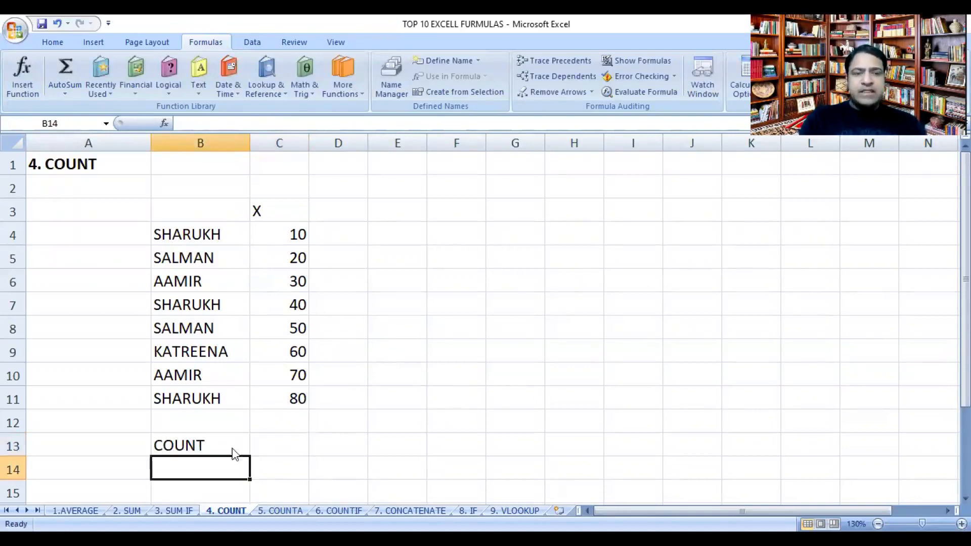
Step: Enter a COUNT formula in cell C13 over the X values, using the range C4:C12
left_click(280, 446)
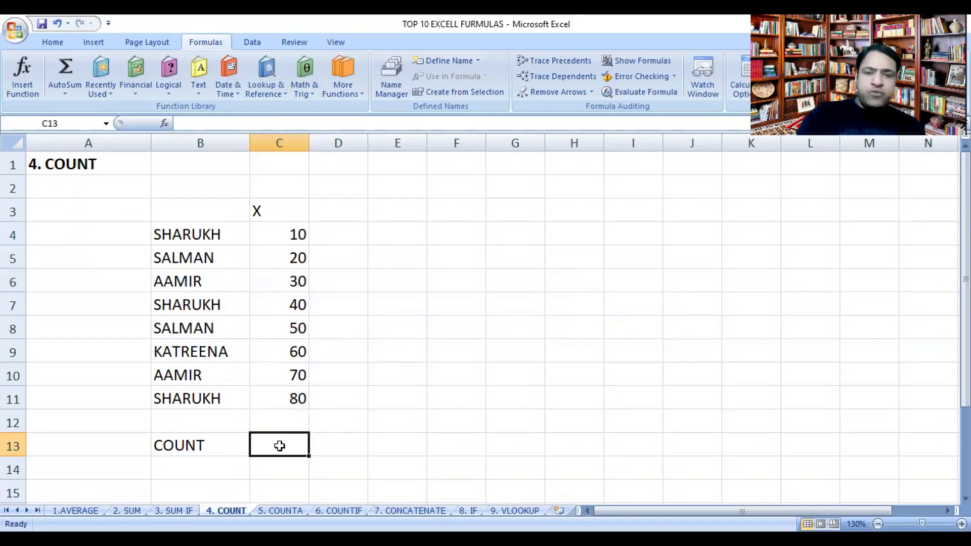
type("=CO")
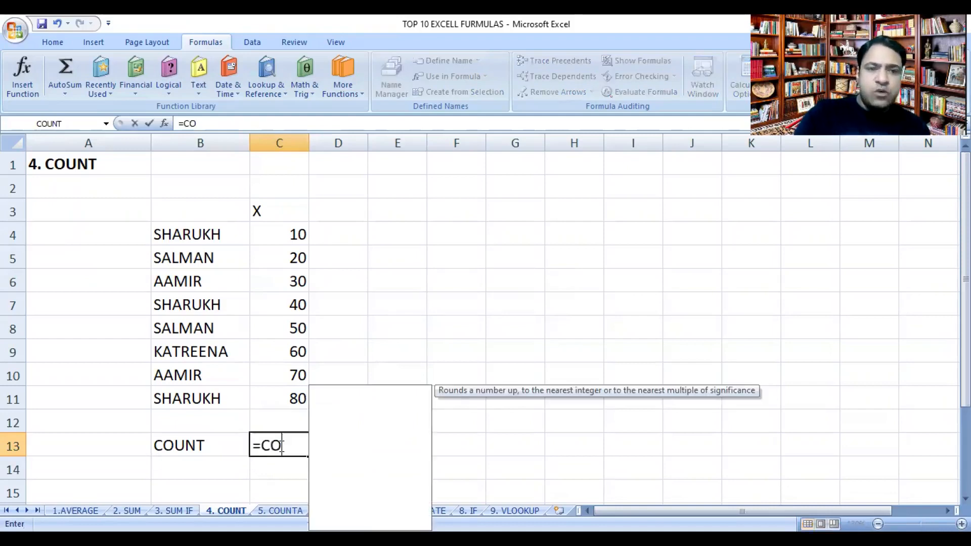
type("U")
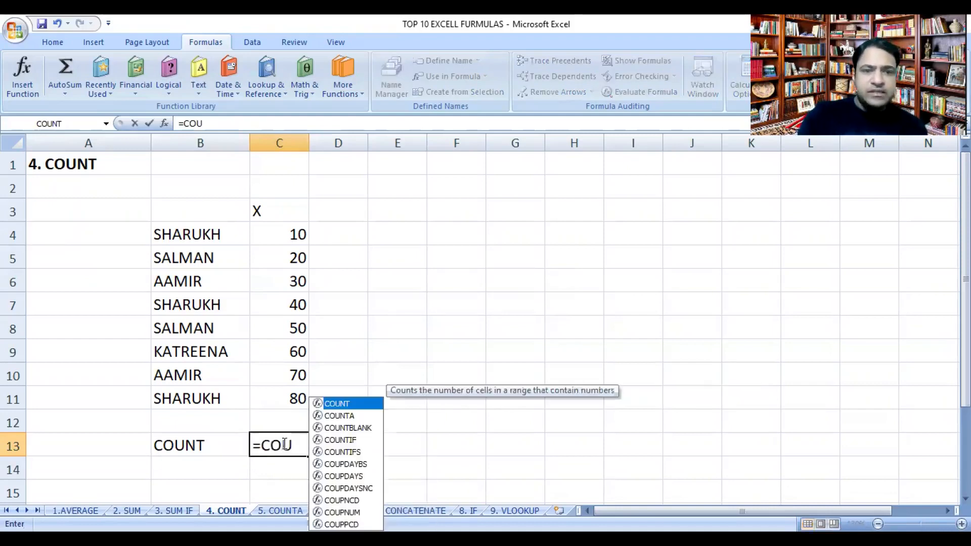
double_click(339, 404)
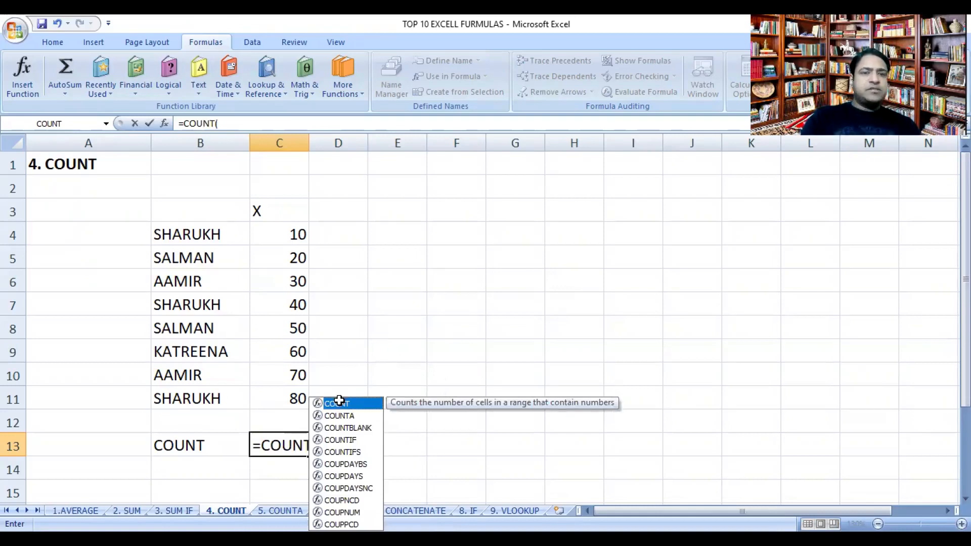
left_click(289, 237)
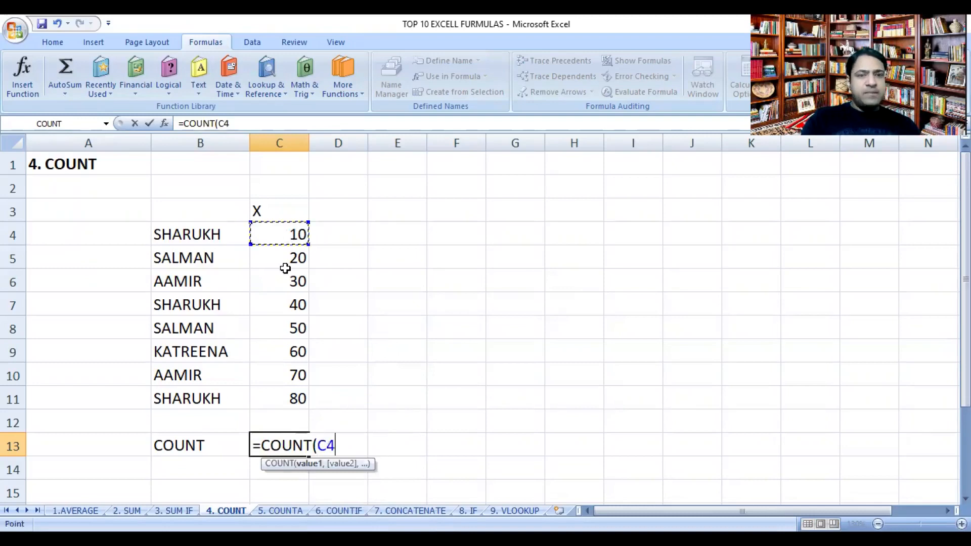
left_click(285, 405, "shift")
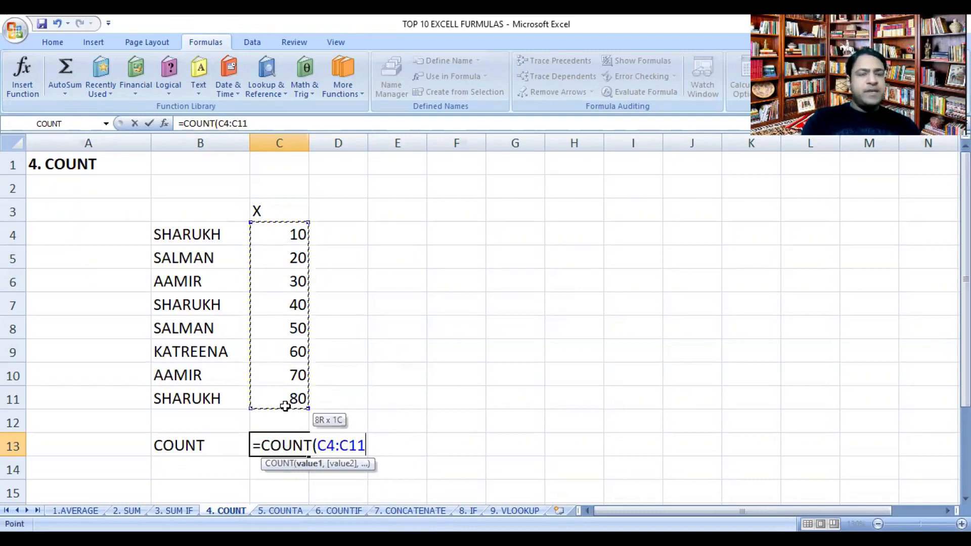
left_click_drag(285, 408, 286, 417)
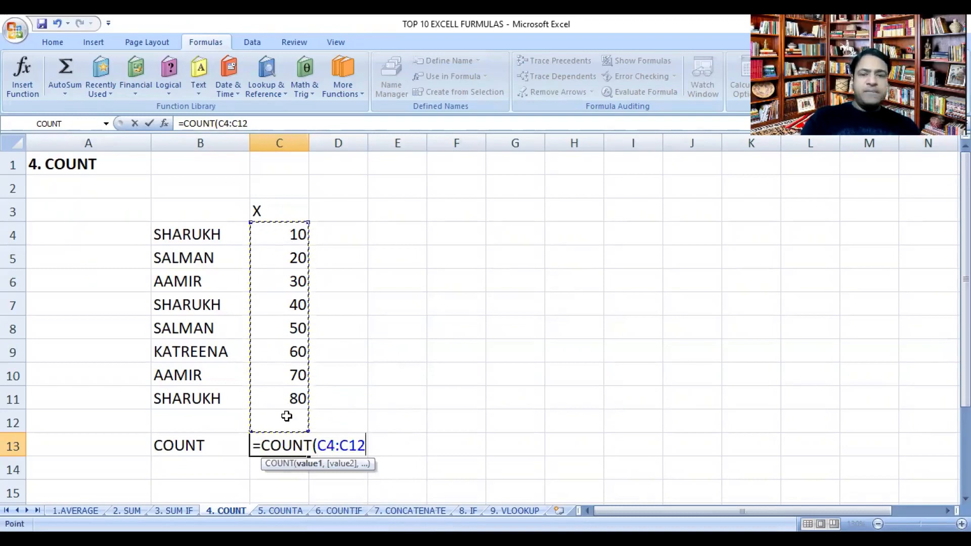
key("Return")
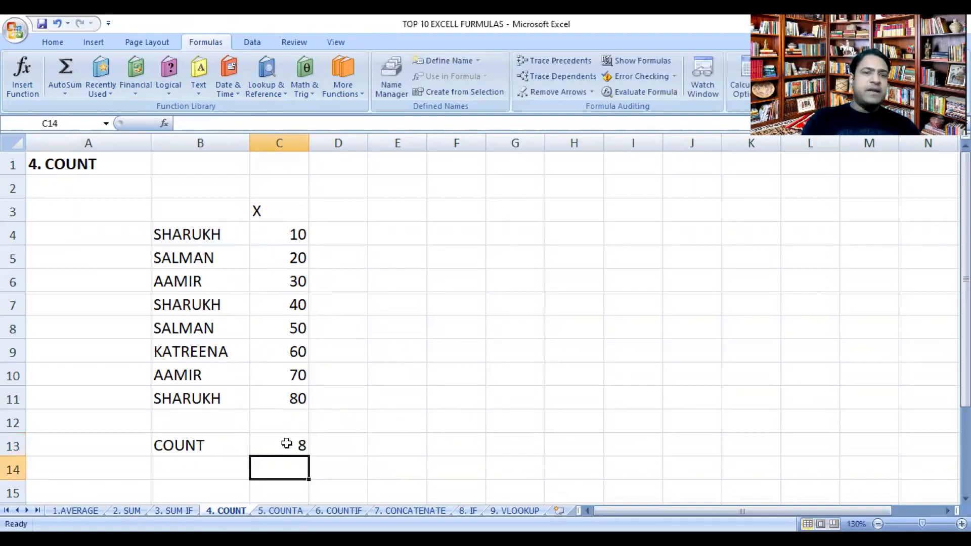
Step: Go through the X values in C4 to C11 one by one to verify the COUNT result
left_click(287, 234)
left_click(281, 255)
left_click(282, 282)
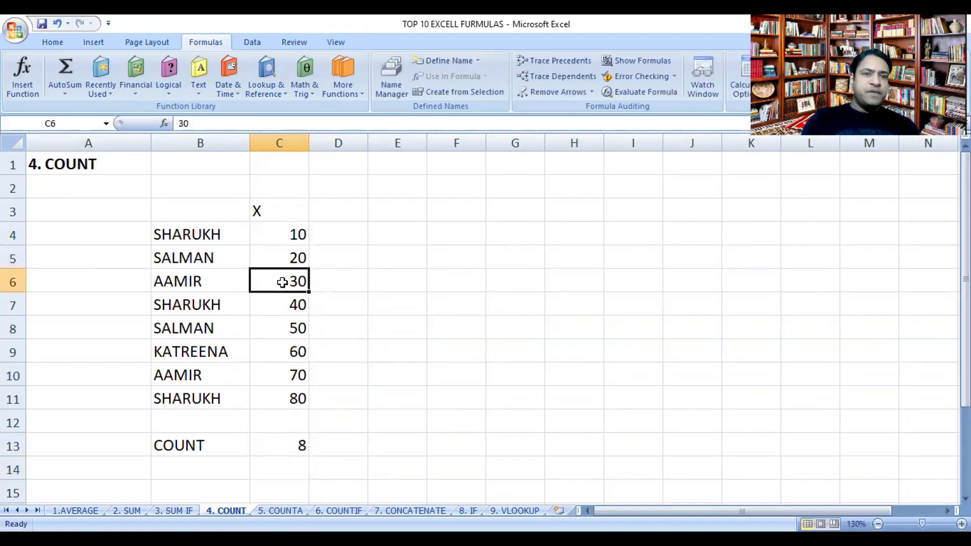
left_click_drag(281, 304, 282, 324)
left_click(282, 326)
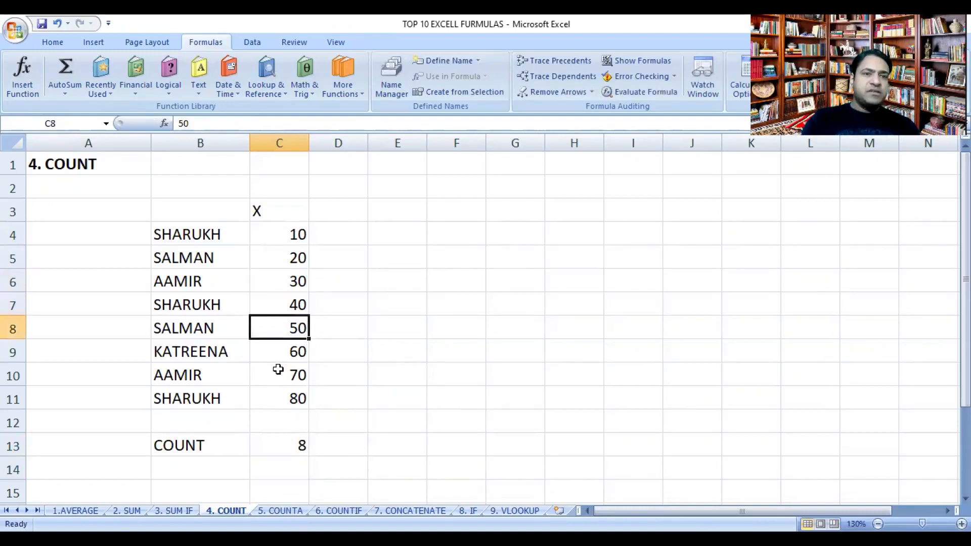
left_click(275, 355)
left_click(276, 374)
left_click(278, 398)
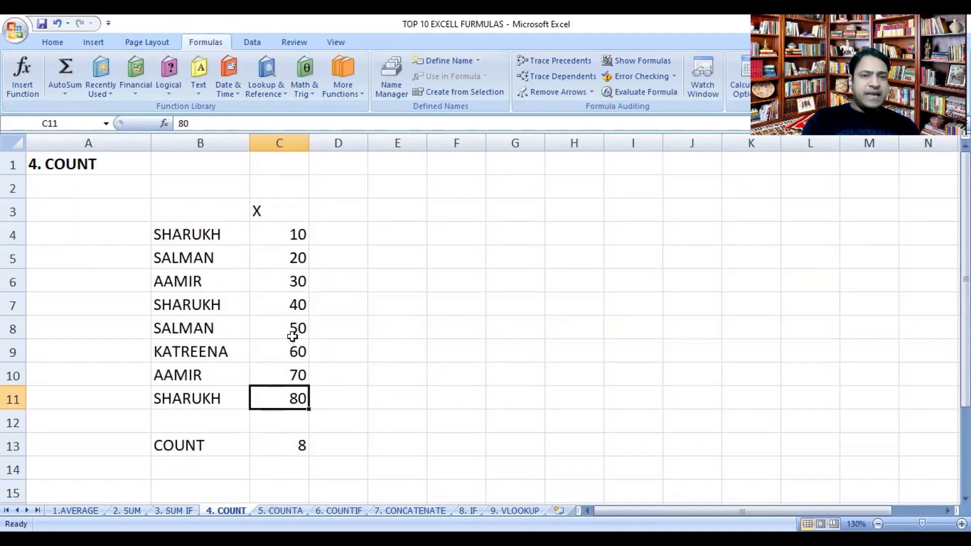
Step: Change the COUNT formula's range in cell C13 to the names in B4:B12 and inspect the result
left_click(296, 445)
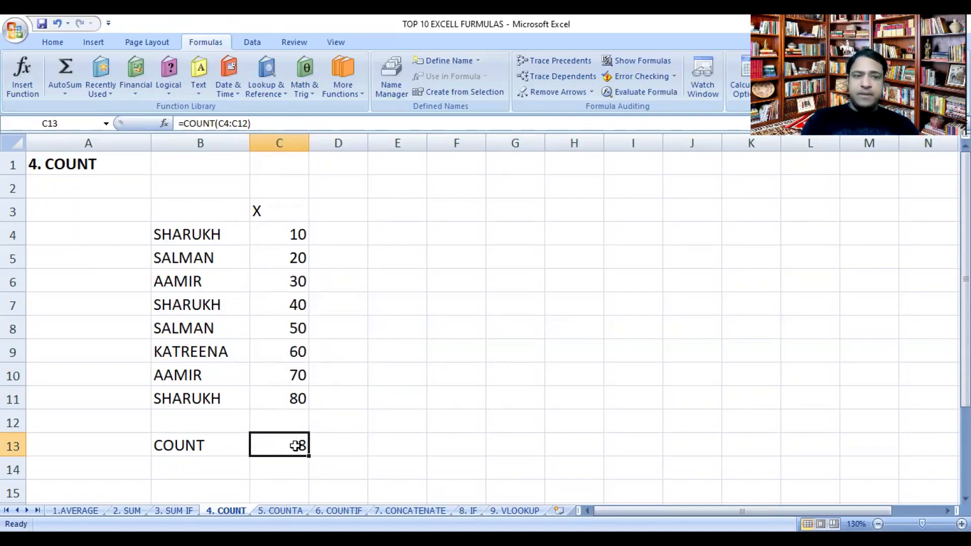
double_click(296, 446)
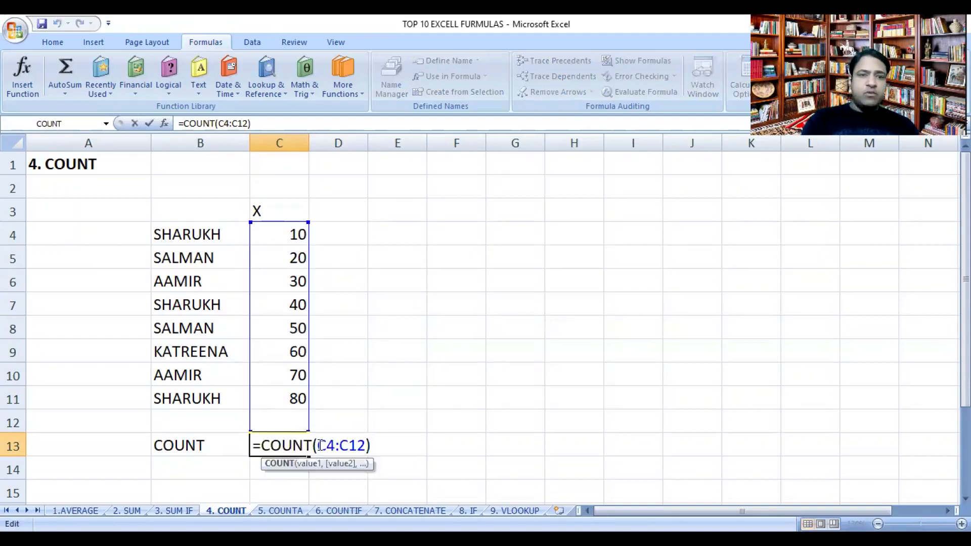
left_click_drag(321, 445, 365, 445)
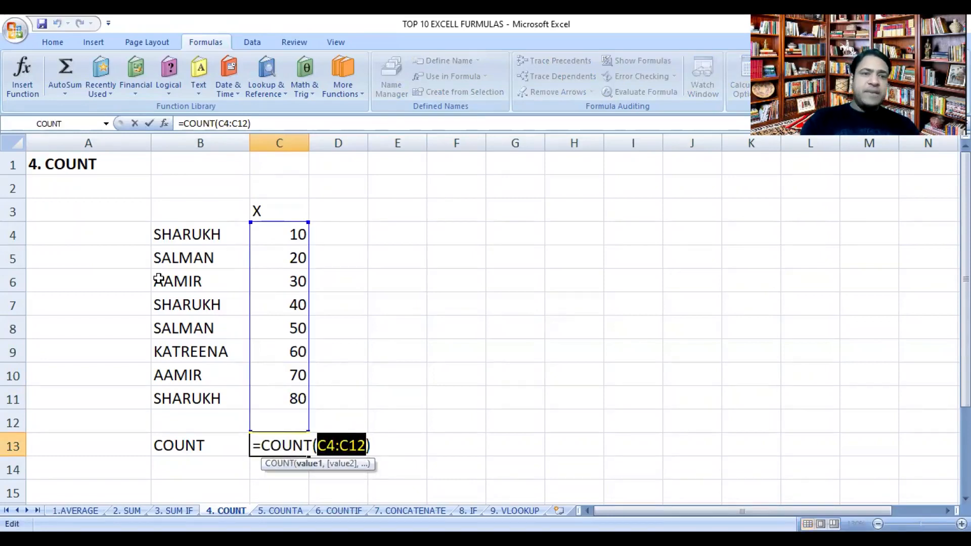
left_click_drag(184, 225, 180, 419)
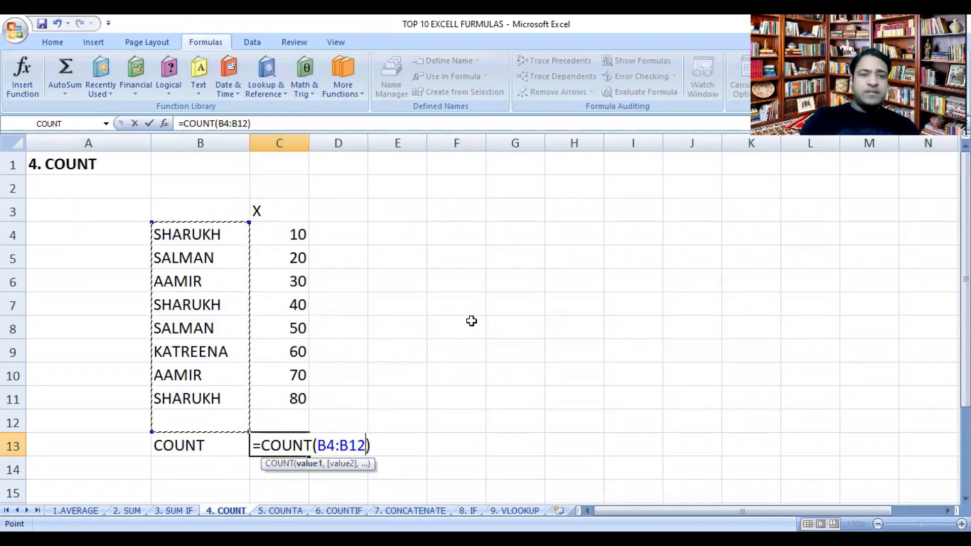
key("Return")
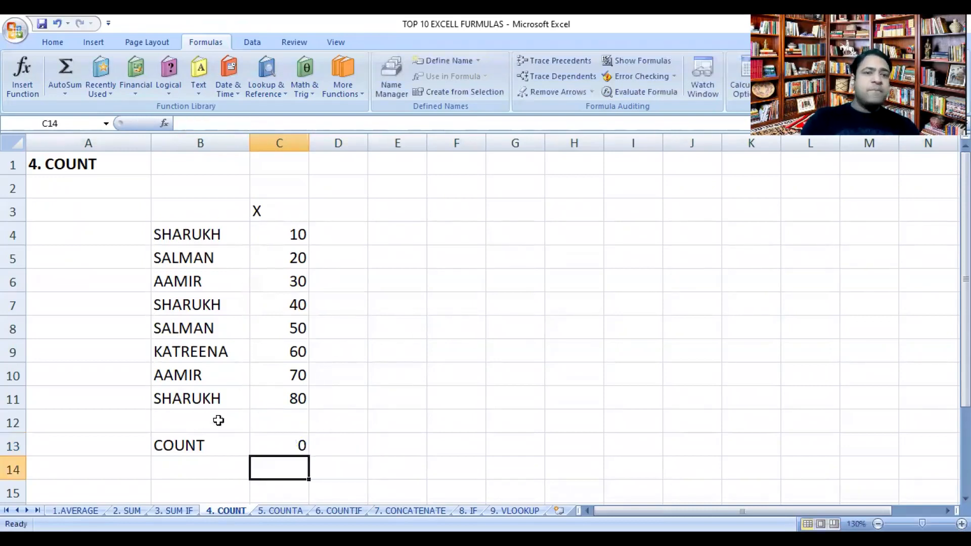
left_click(300, 444)
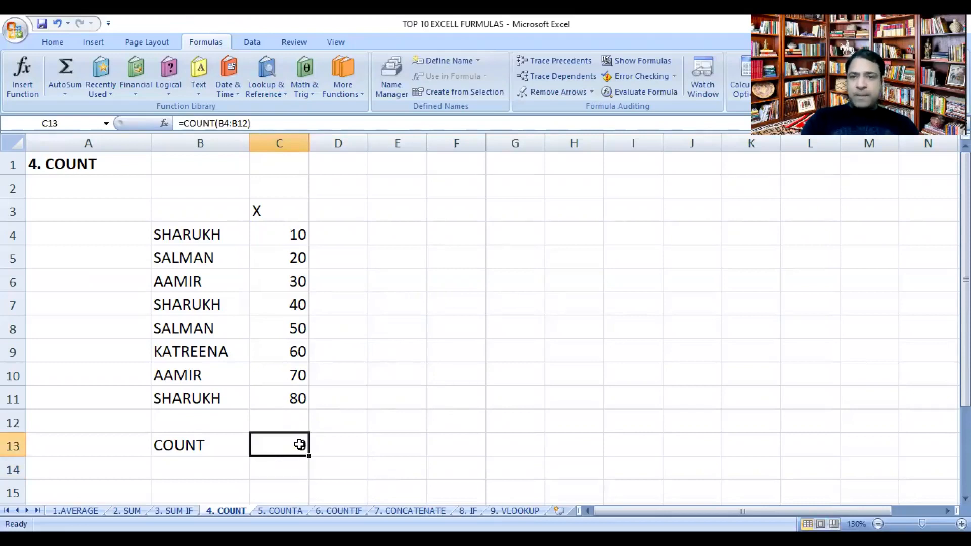
double_click(300, 444)
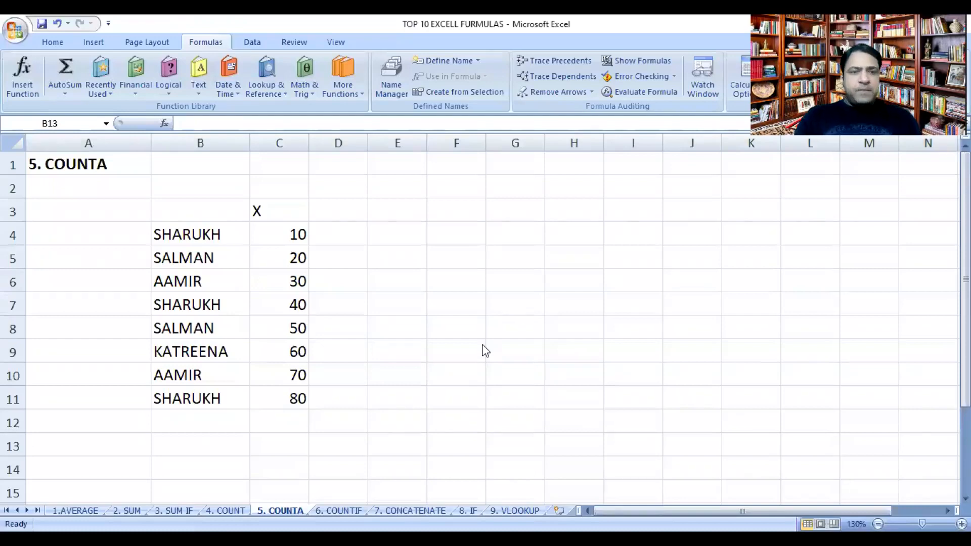
Step: On the 5. COUNTA sheet, enter the label COUNT in cell B13
left_click(204, 447)
type("COUNT")
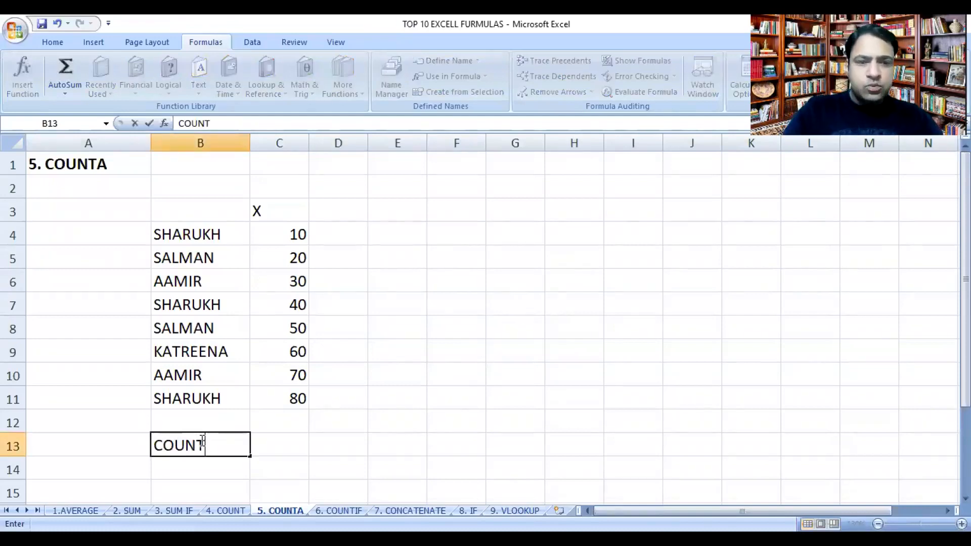
key("Return")
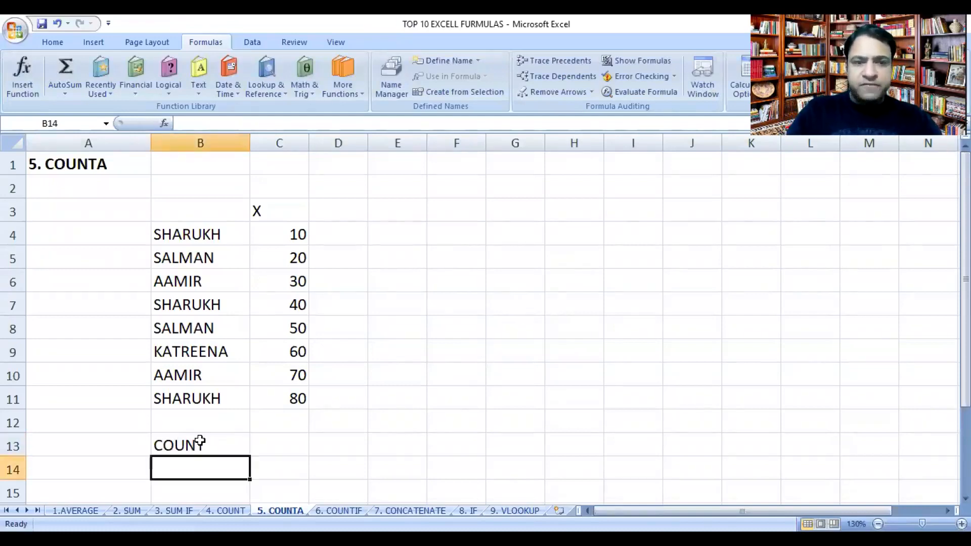
Step: Enter a COUNT formula in cell C13 over the X values in column C, starting at C4
left_click(255, 440)
type("=")
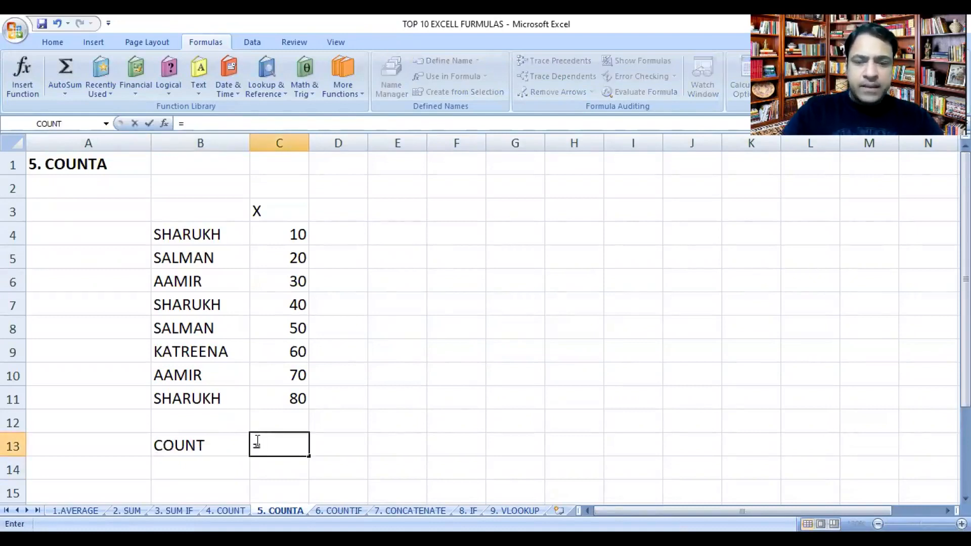
type("COU")
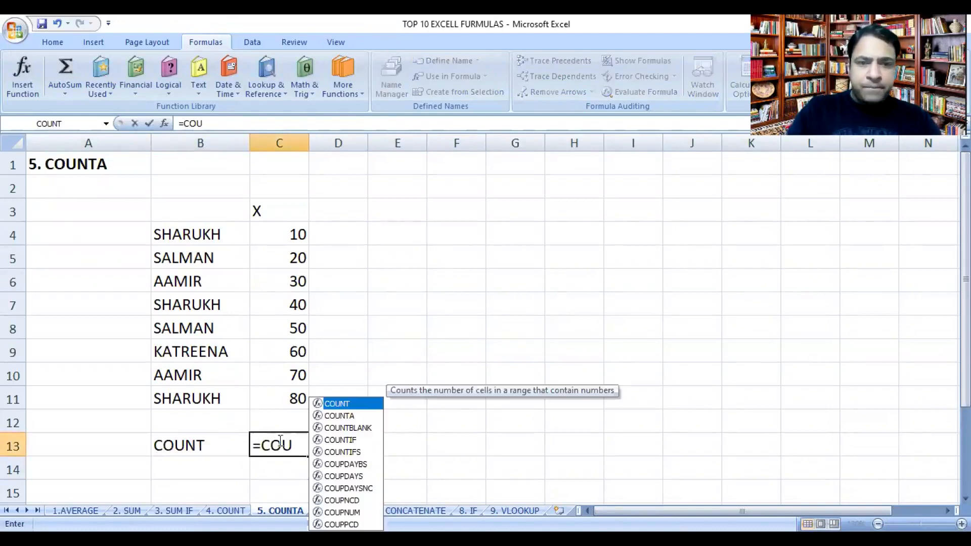
double_click(357, 404)
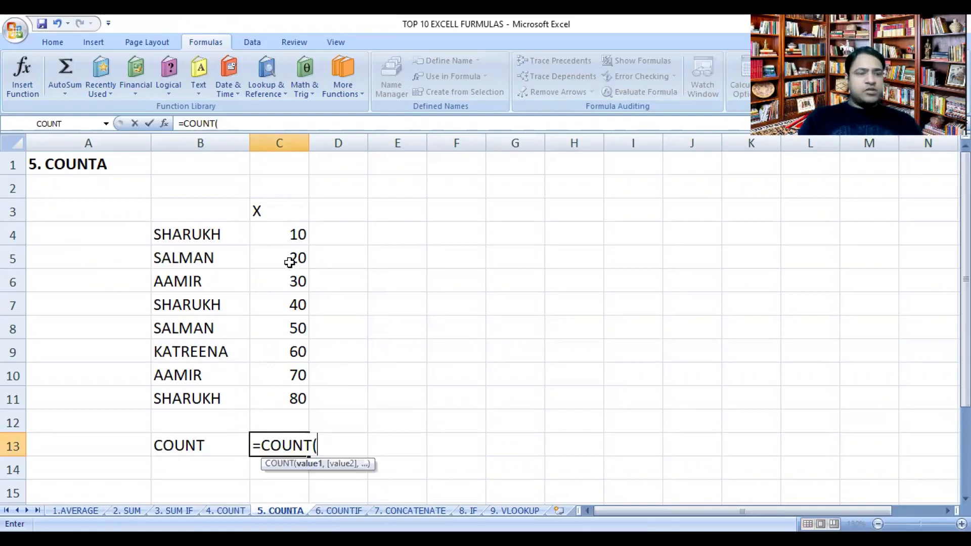
left_click(284, 237)
left_click_drag(283, 236, 280, 253)
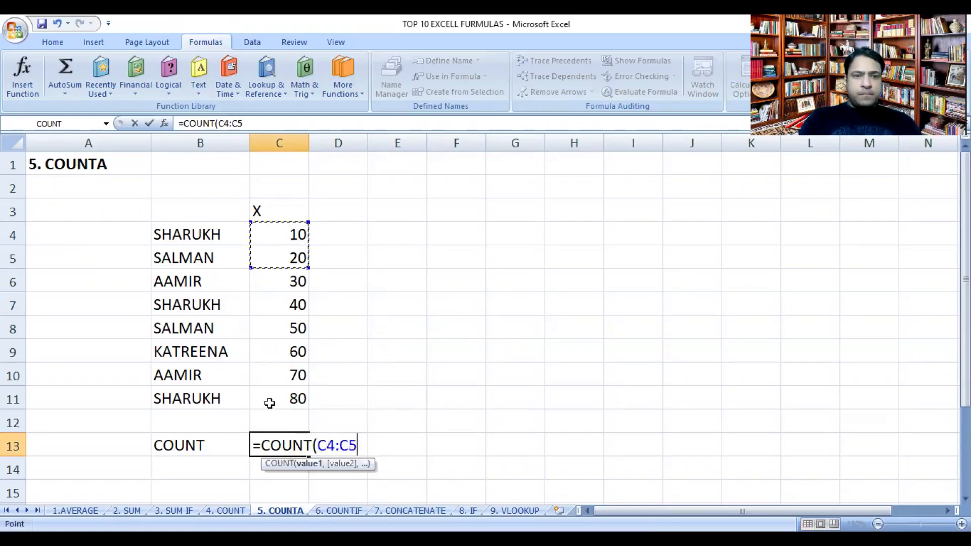
left_click_drag(271, 413, 271, 413)
key("Return")
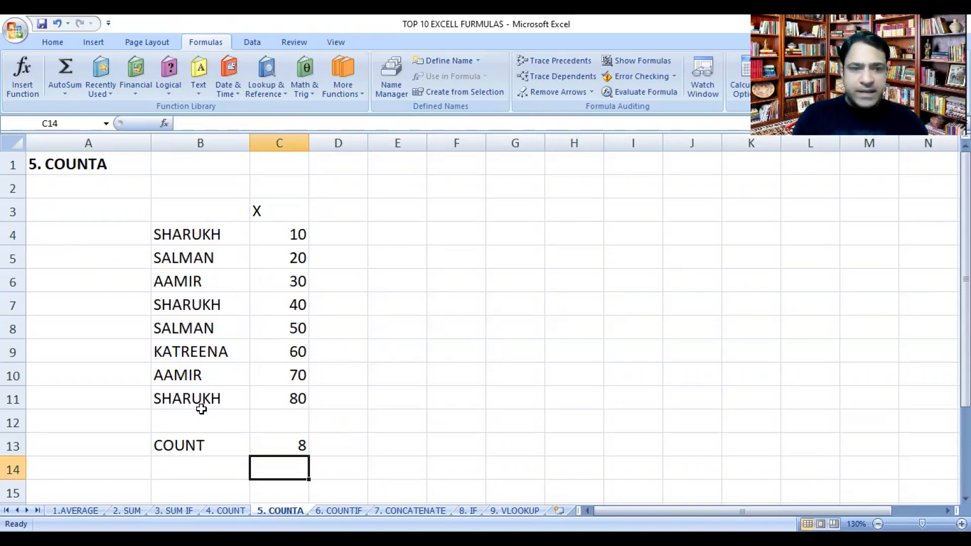
Step: Enter the label COUNTA in cell B14, below the COUNT label
left_click(191, 469)
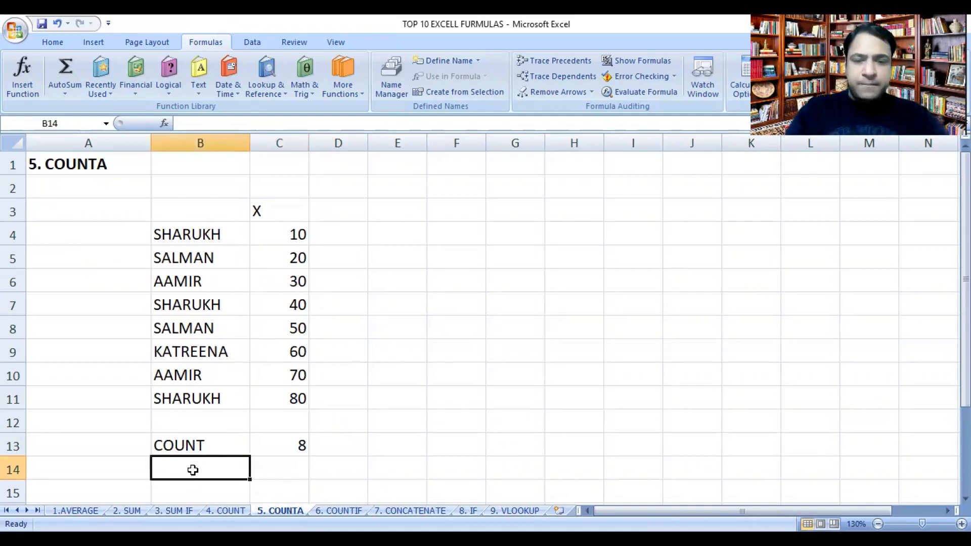
type("COUNTA")
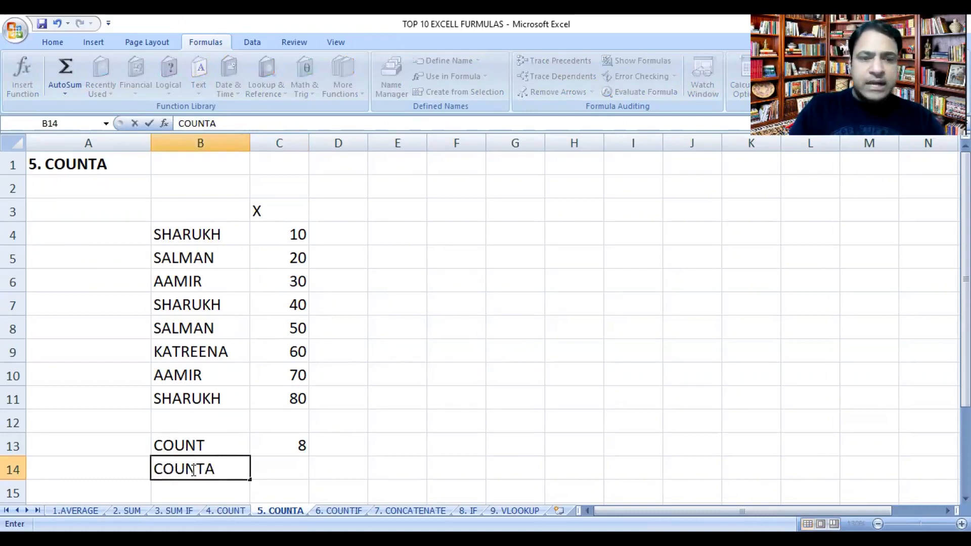
key("Return")
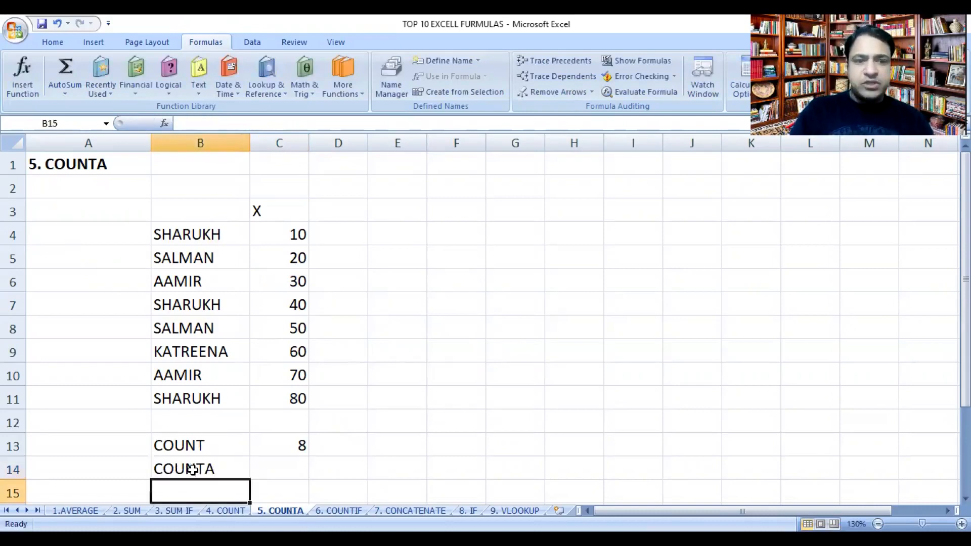
Step: Enter a COUNTA formula in cell C14 over the X values, using the range C4:C12
left_click(266, 467)
type("=")
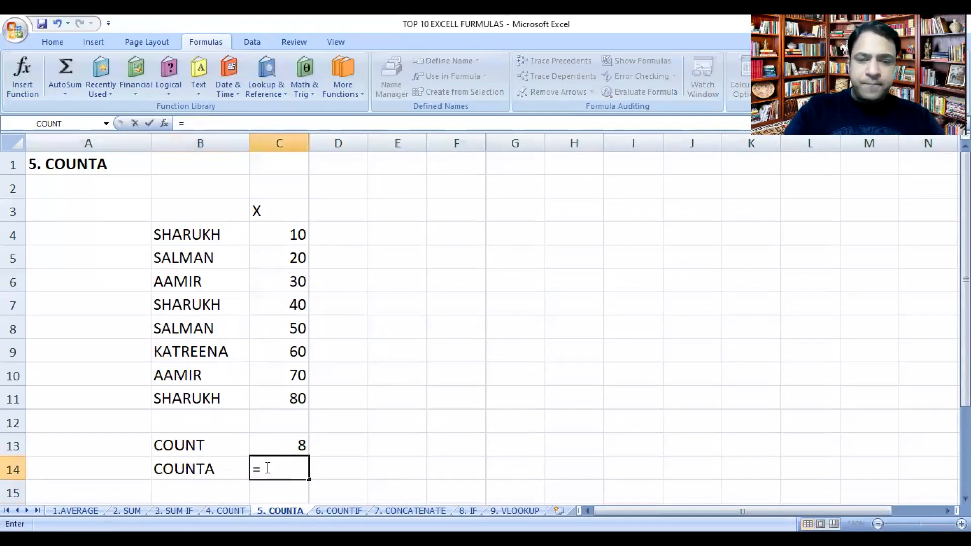
type("COUNTA")
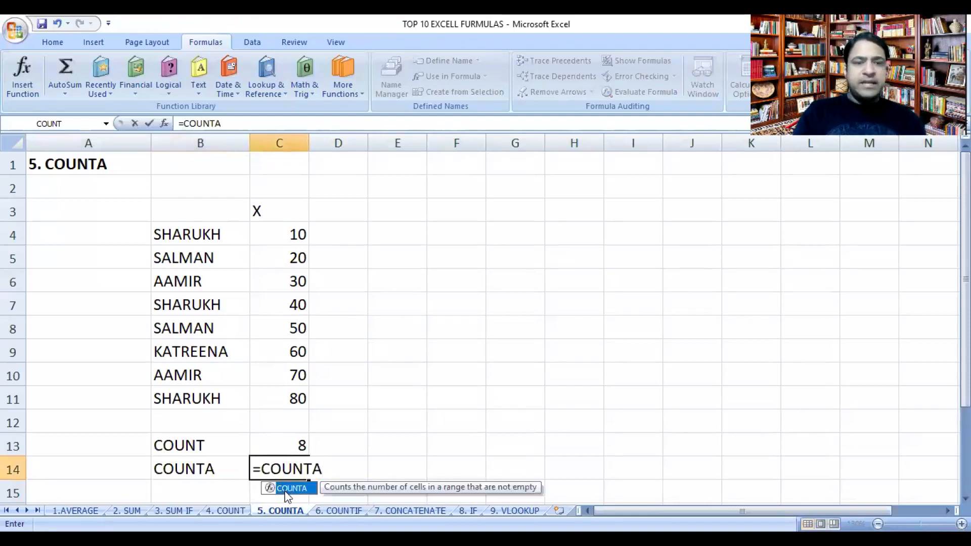
double_click(286, 488)
left_click_drag(280, 228, 286, 416)
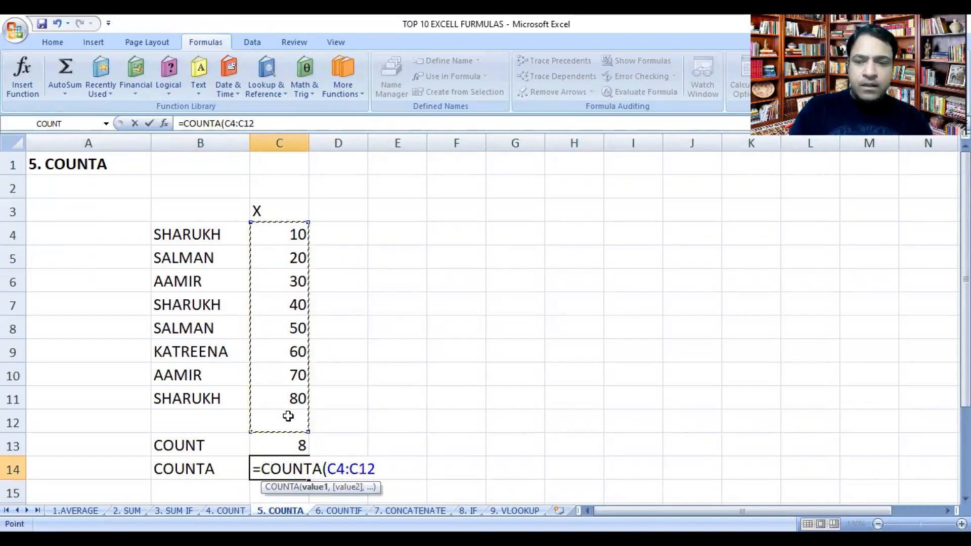
key("Return")
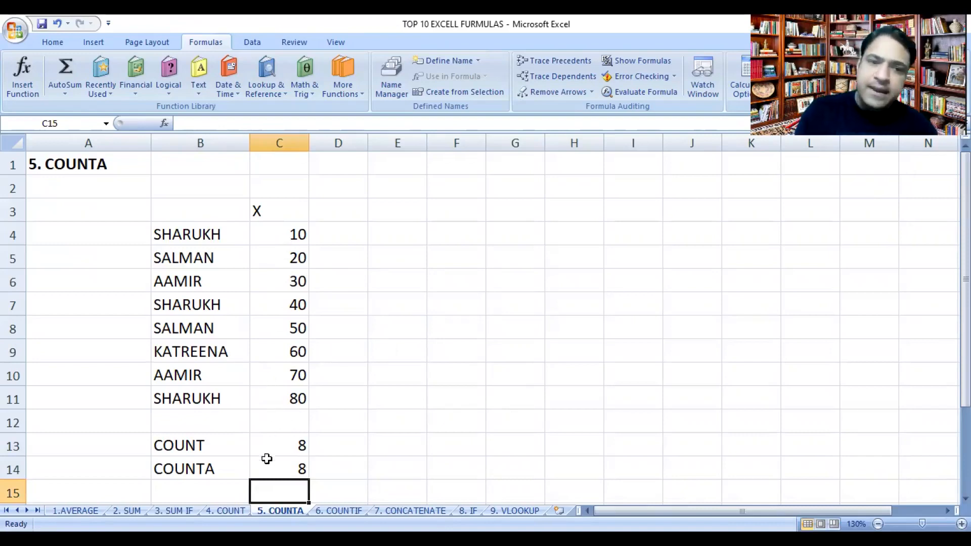
Step: Change the COUNTA formula's range in cell C14 to the names in B4:B12
left_click(270, 473)
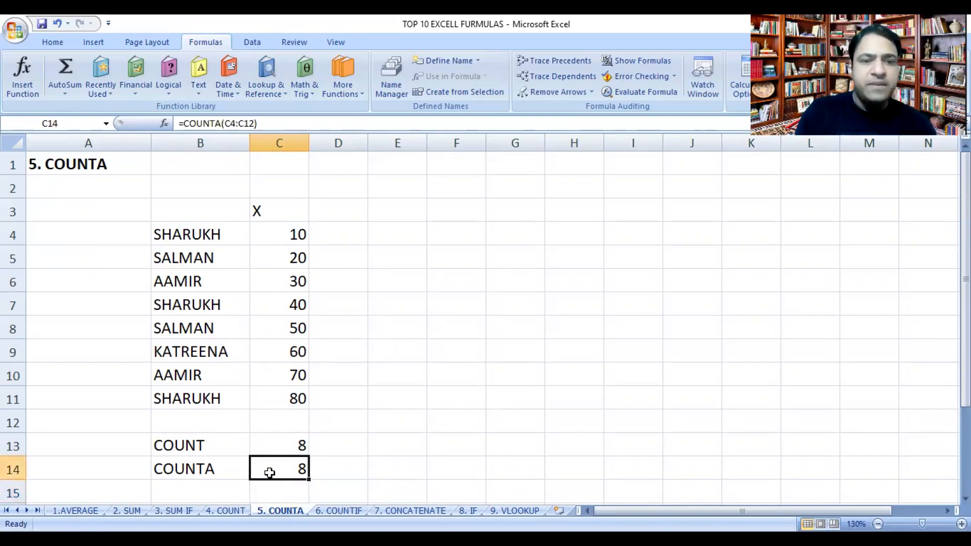
double_click(271, 473)
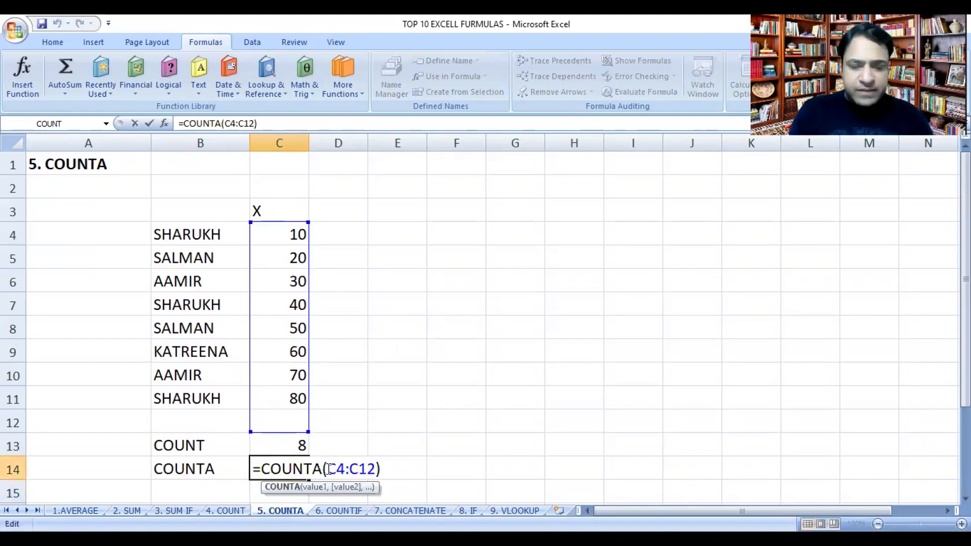
left_click_drag(329, 469, 374, 473)
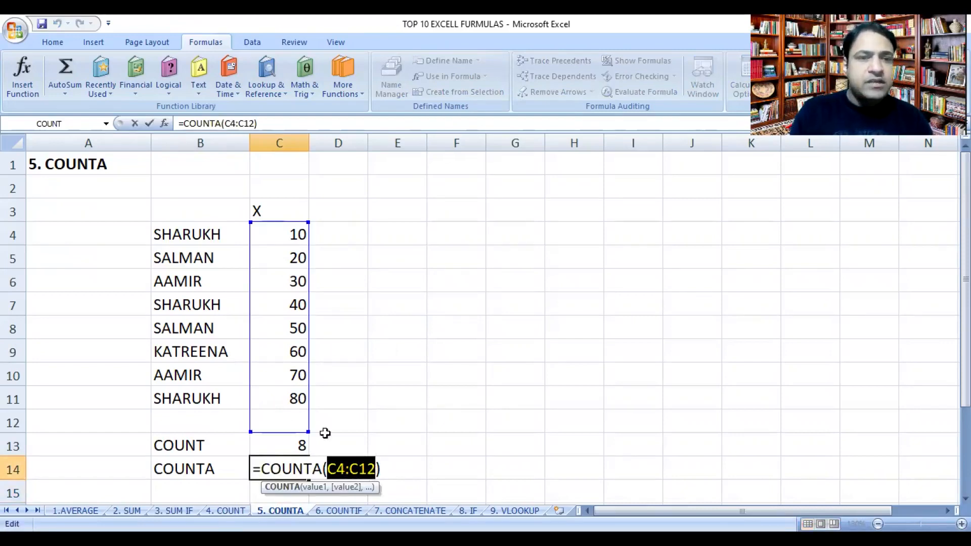
left_click_drag(173, 224, 177, 256)
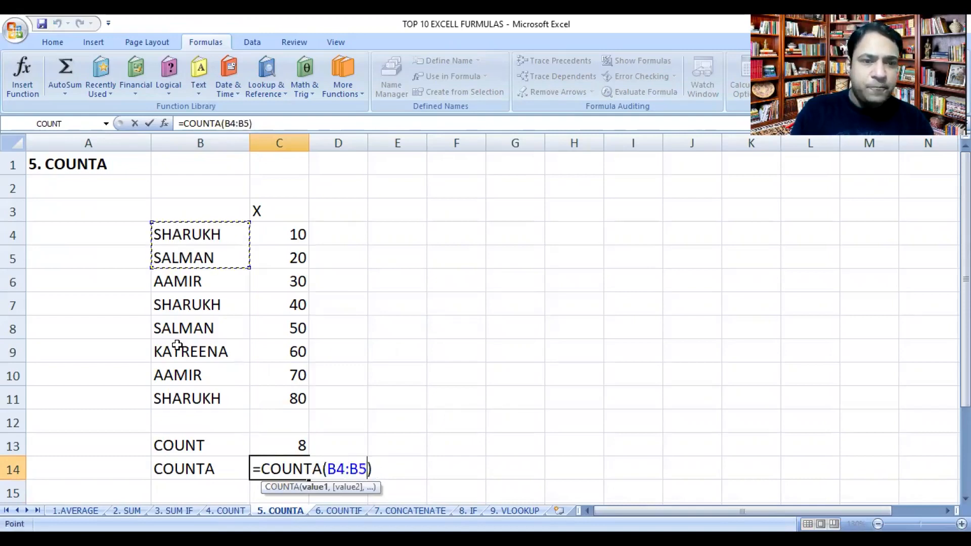
left_click_drag(177, 408, 179, 419)
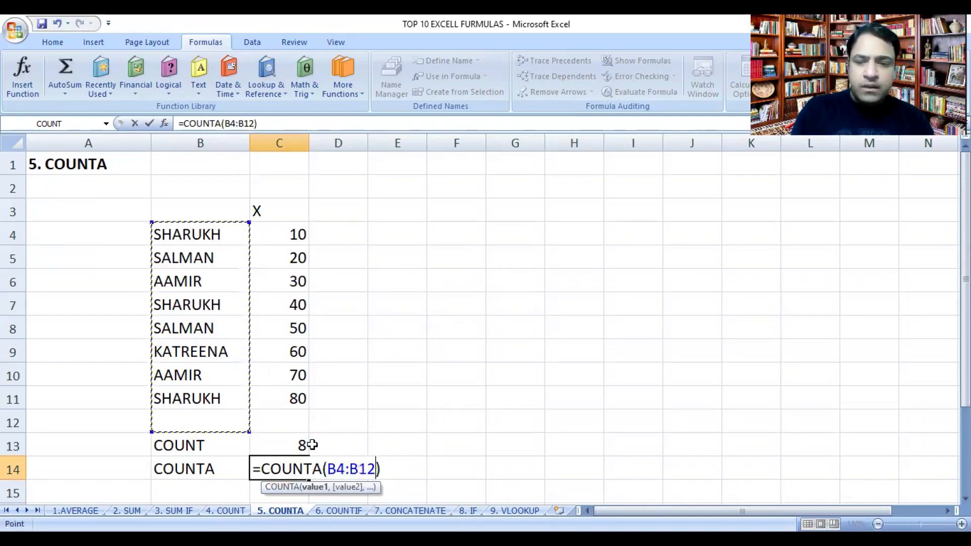
key("Return")
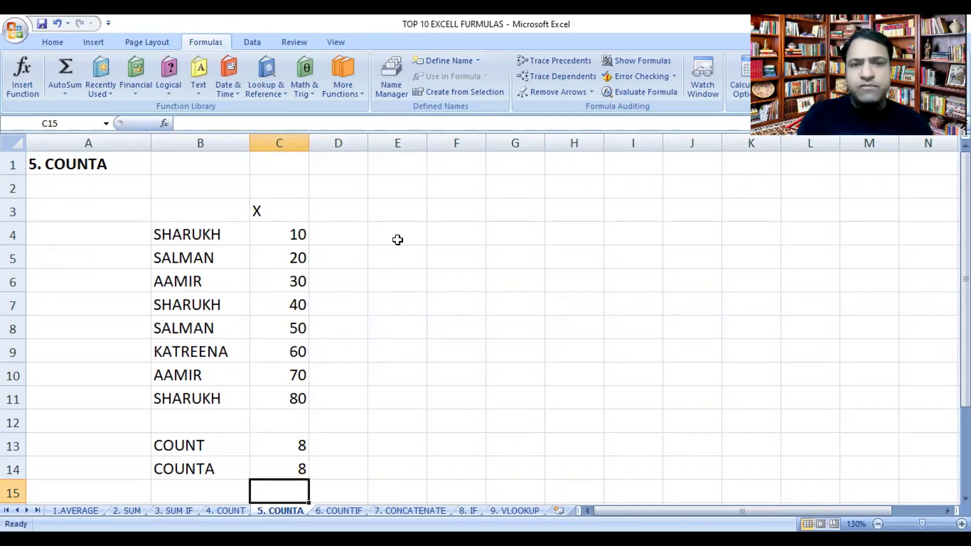
Step: Build a mixed text and number list in F4:F7 with the entries SALMAN, SHARUKH, 1 and 2
left_click(456, 240)
type("SA")
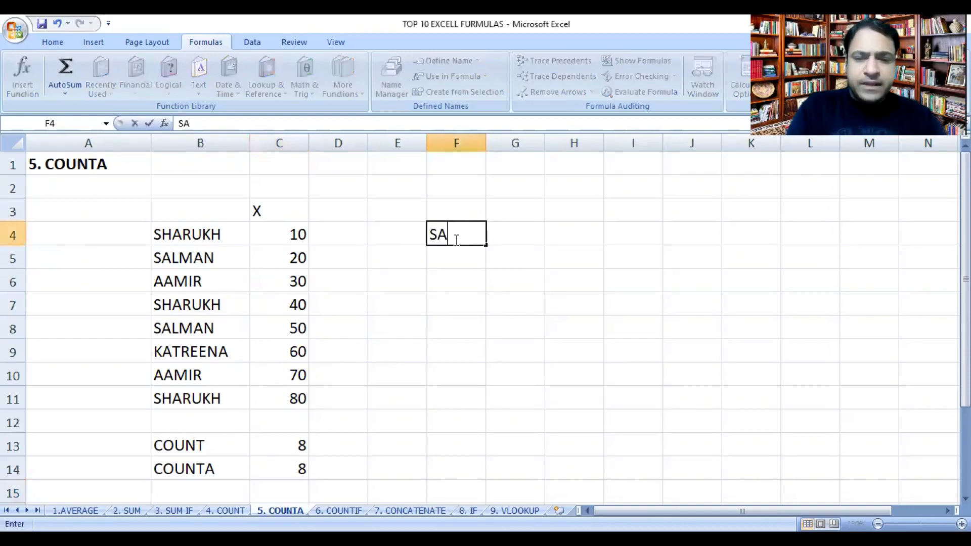
type("L,MAN")
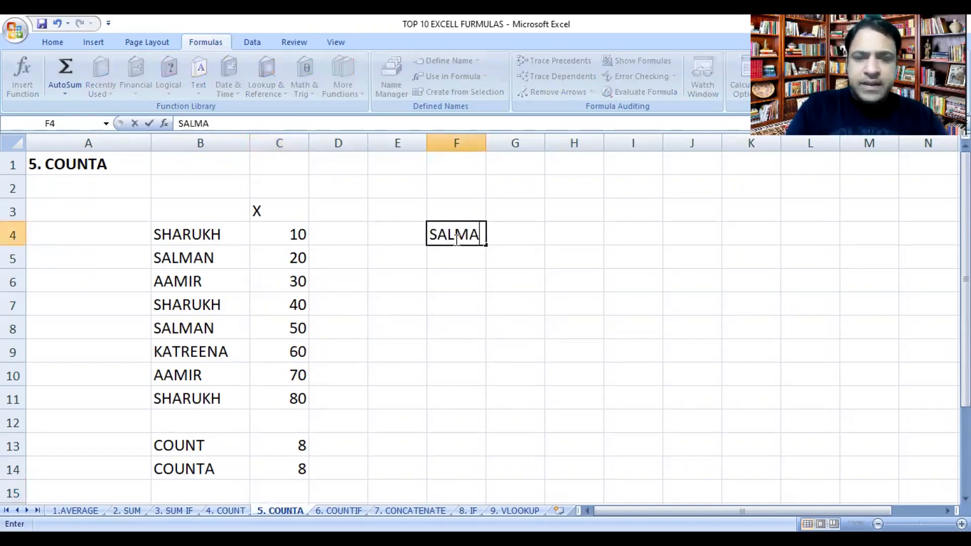
key("Return")
type("SHARUKH")
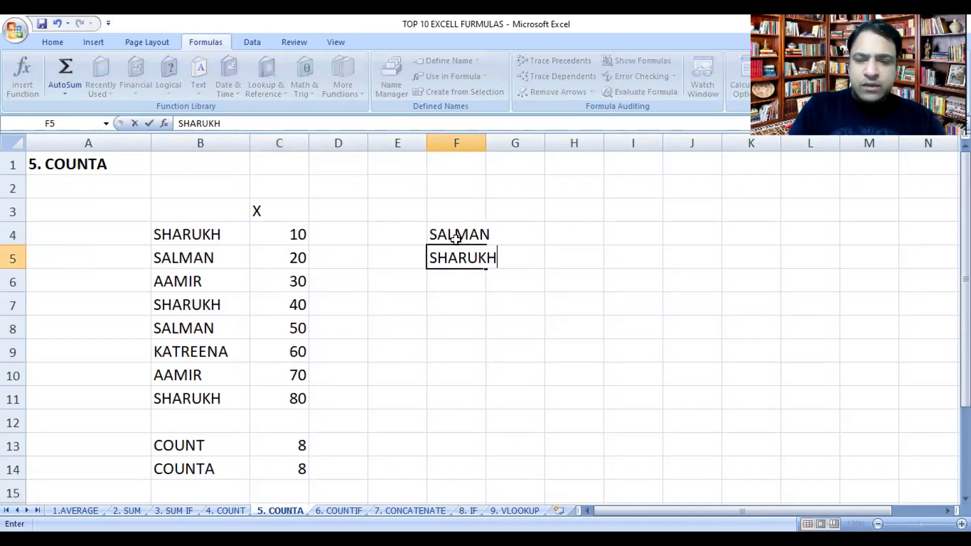
key("Return")
type("1")
key("Return")
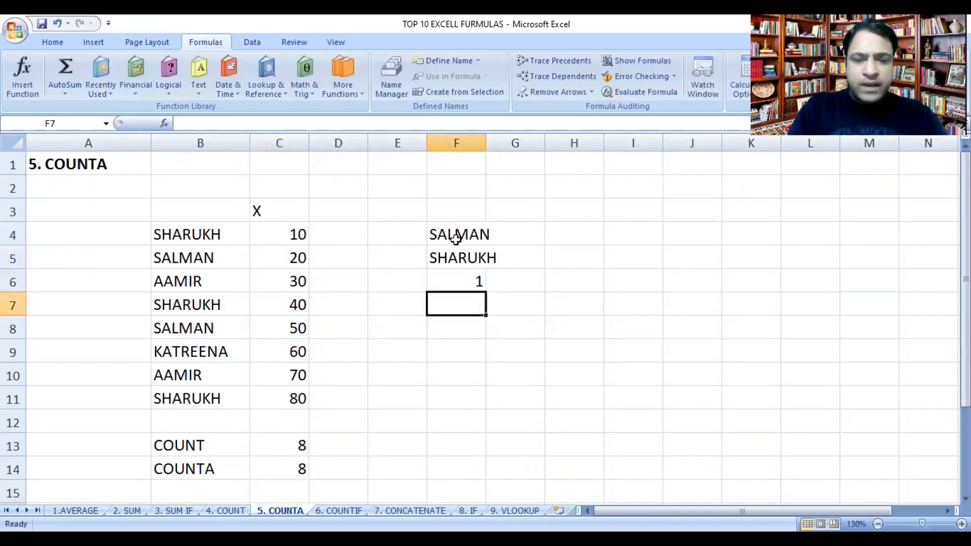
type("2")
key("Return")
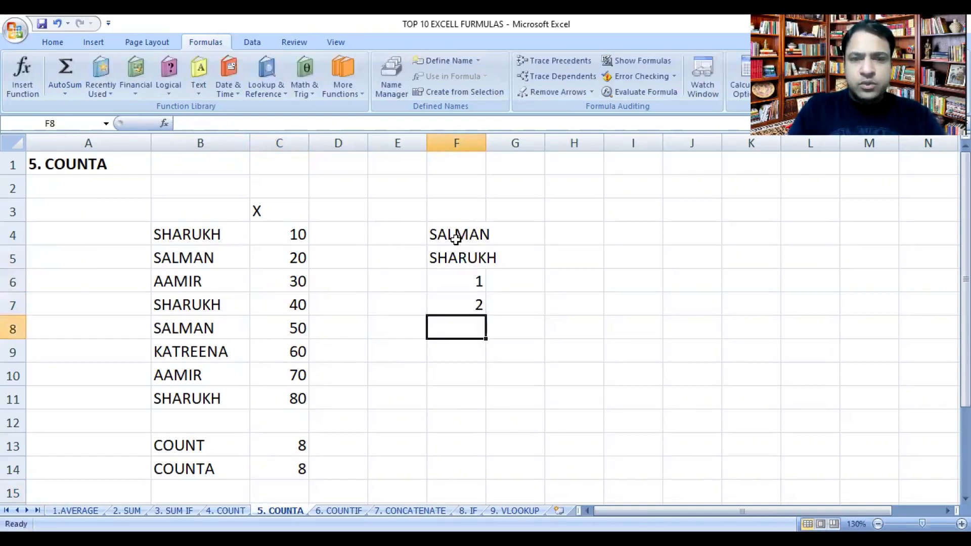
Step: Enter a COUNT formula in cell F9 over the mixed list in F4:F7
left_click(458, 353)
type("=")
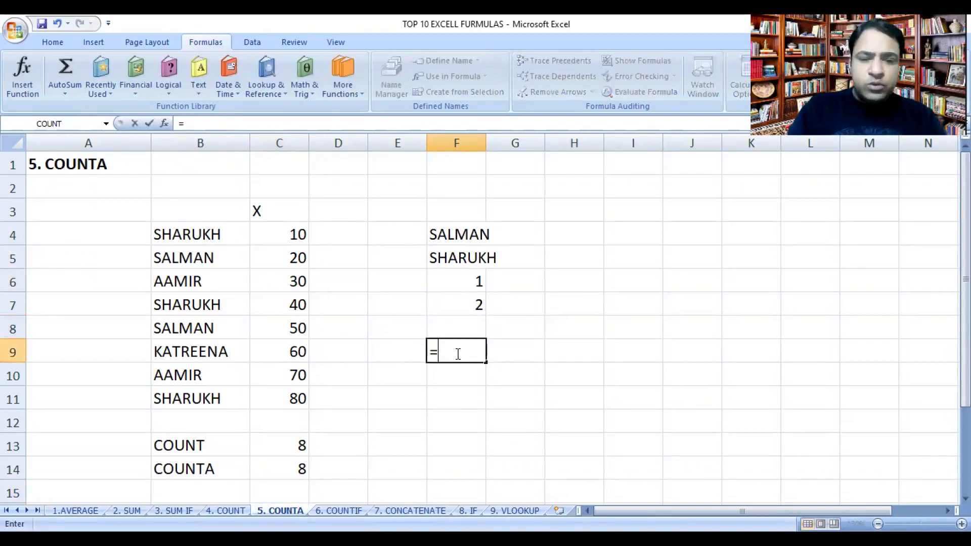
type("COUNT")
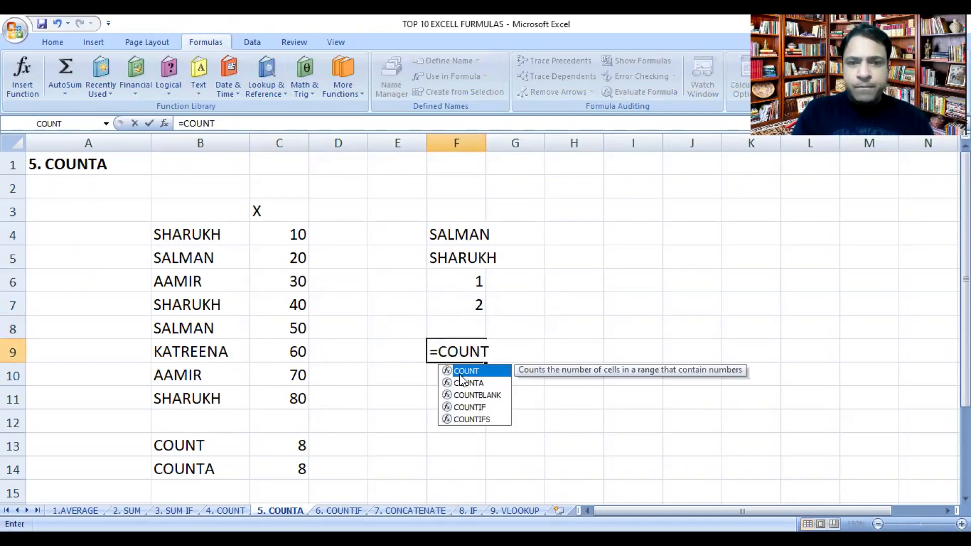
type("(")
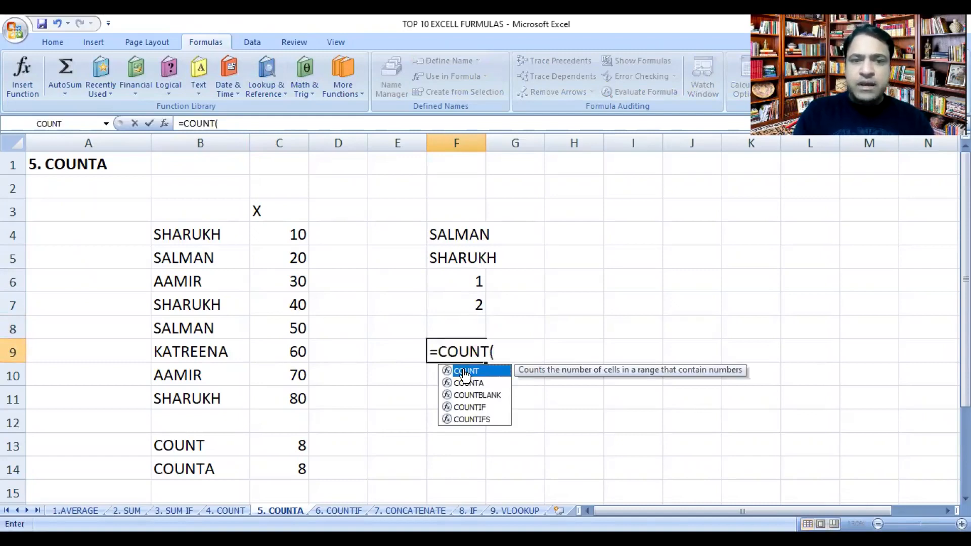
left_click_drag(462, 235, 462, 302)
key("Return")
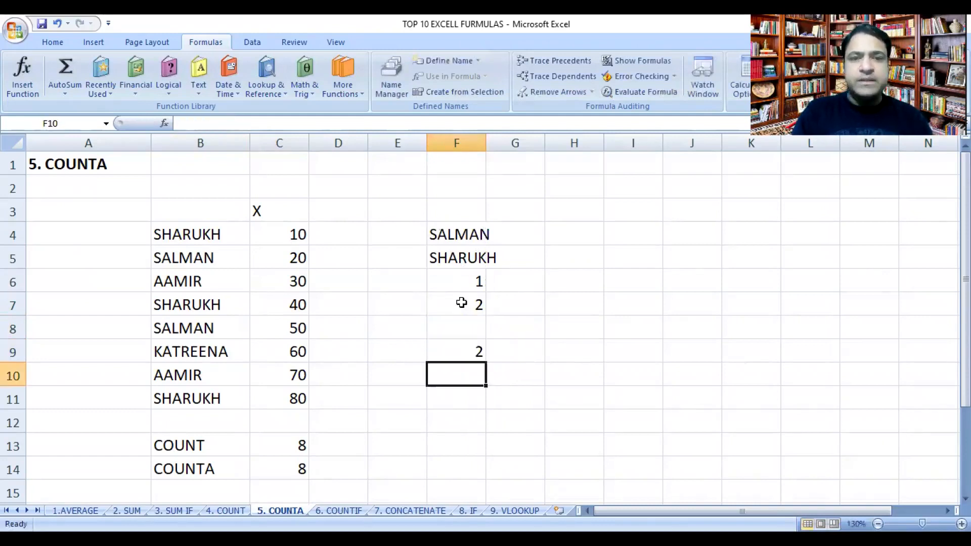
Step: Enter the labels COUNT in cell E9 and COUNTA in cell E10
left_click(410, 353)
type("COUNT")
key("Return")
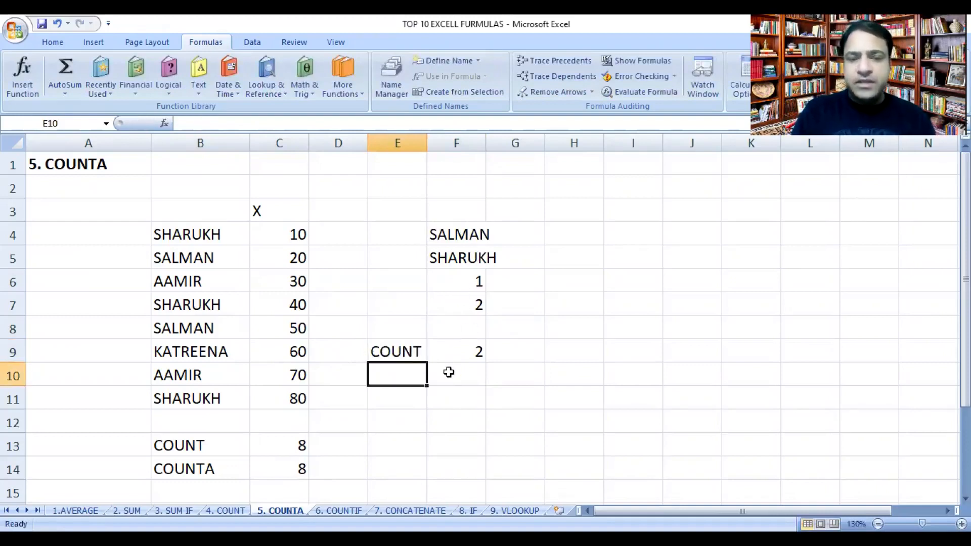
type("COUNTA")
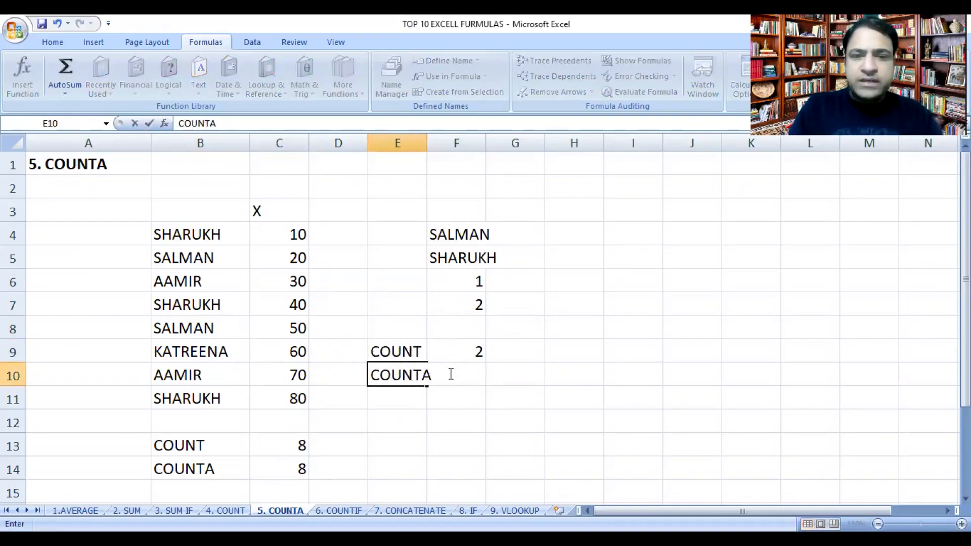
key("F2")
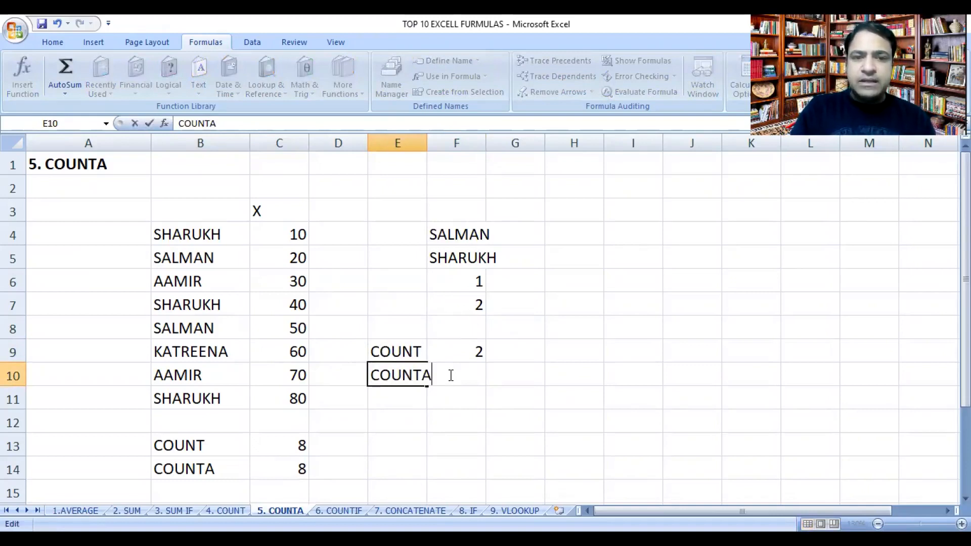
left_click(501, 377)
Step: Enter a COUNTA formula in cell F10 over the mixed list in F4:F7
left_click(468, 378)
type("=")
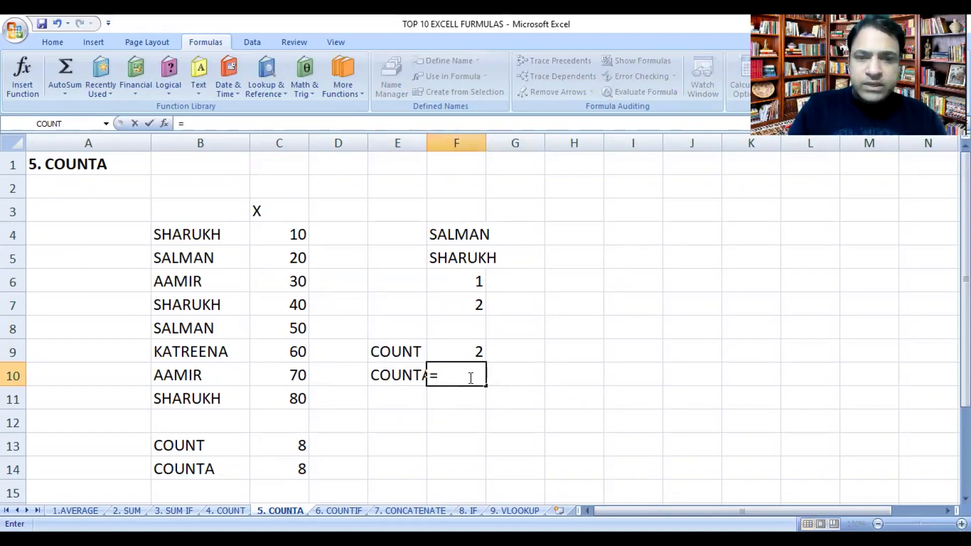
type("COUNTA")
double_click(462, 400)
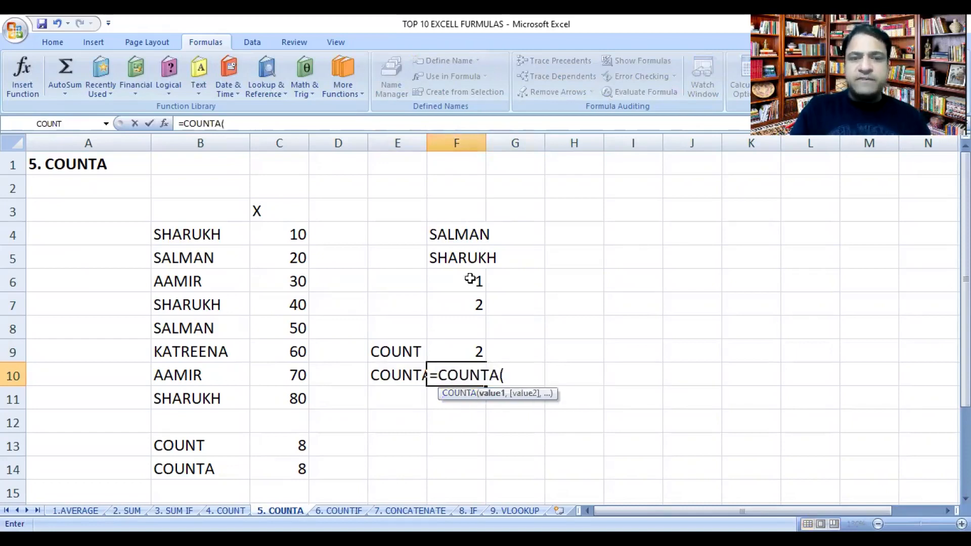
left_click_drag(461, 234, 466, 314)
key("Return")
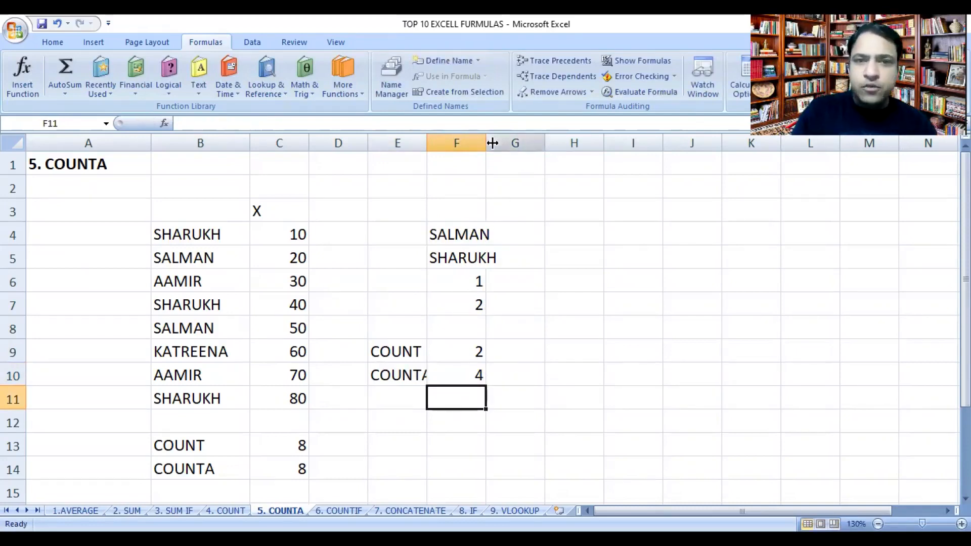
Step: Widen columns F and E on the COUNTA sheet to fit their text entries
left_click_drag(487, 143, 523, 143)
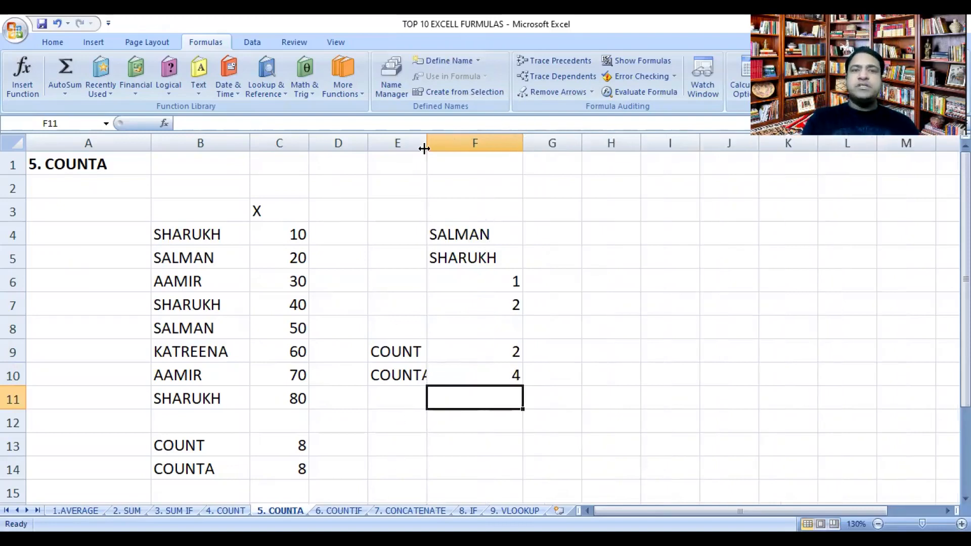
double_click(441, 146)
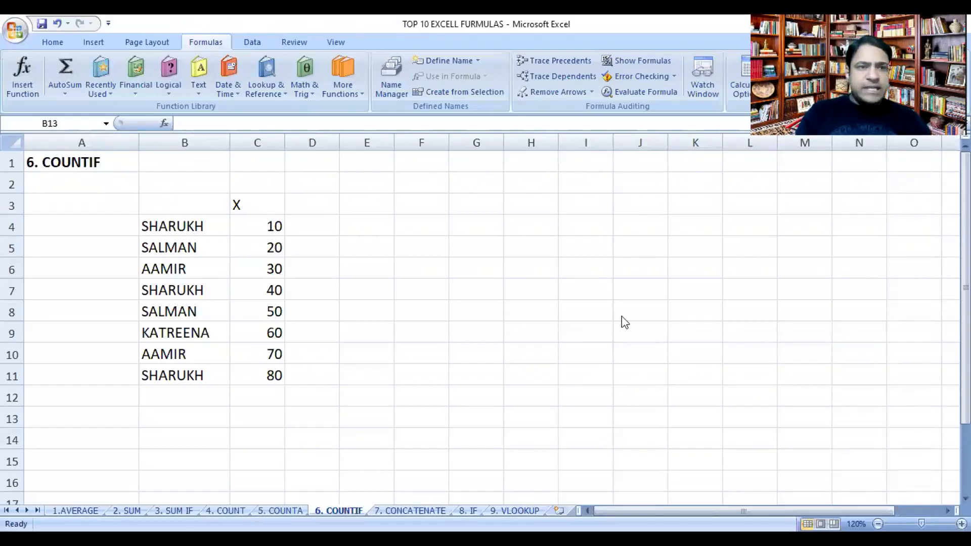
Step: Enter a COUNTIF formula in cell C13 of the COUNTIF sheet with range B4:B11 and cell B13 as criteria
left_click(199, 415)
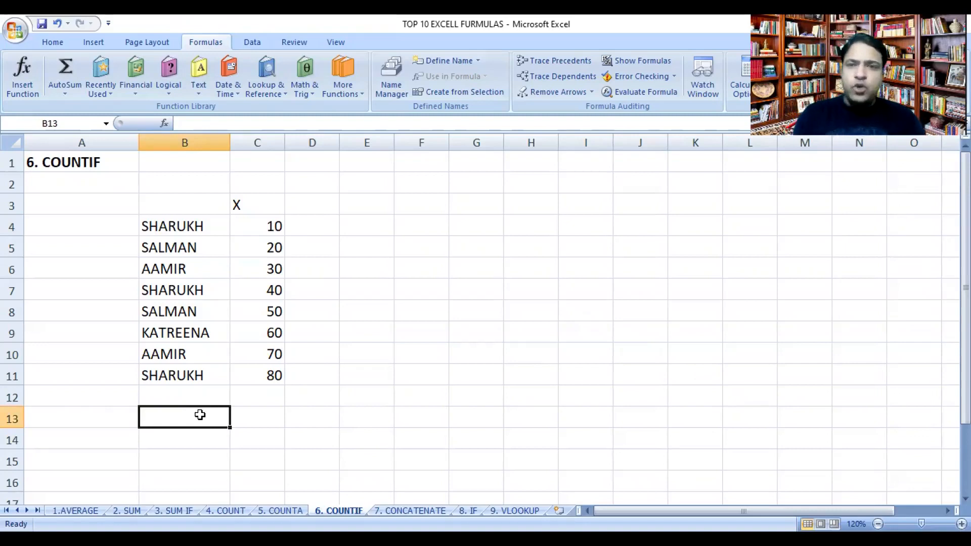
left_click(247, 420)
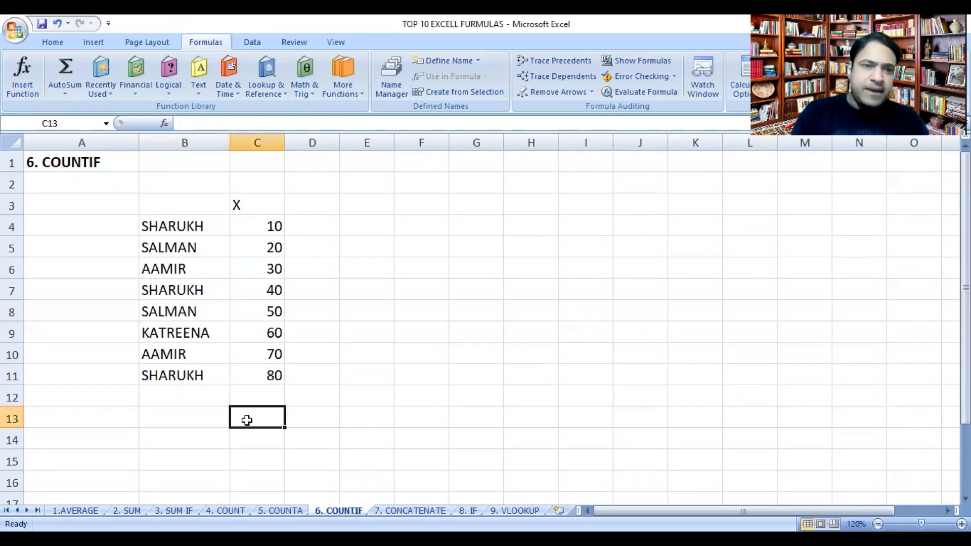
left_click(347, 85)
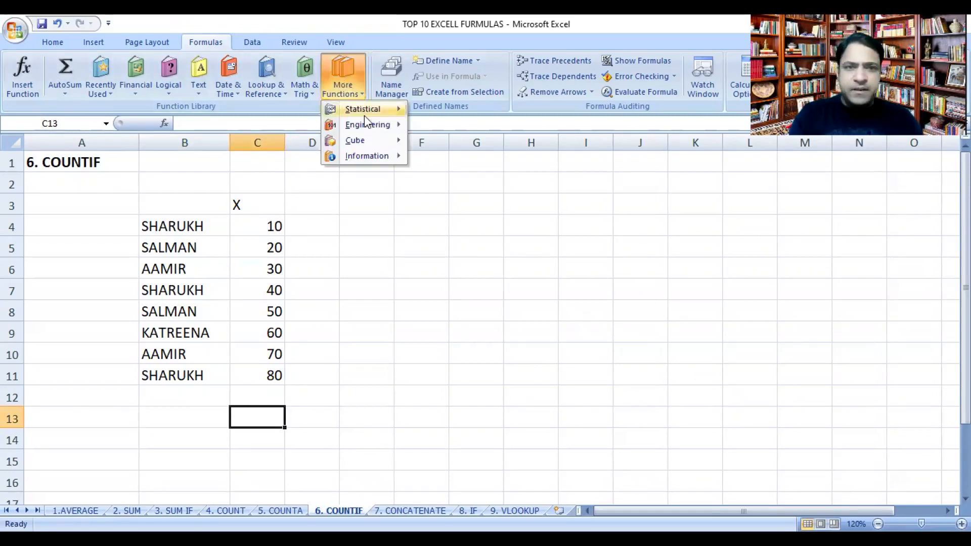
mouse_move(364, 109)
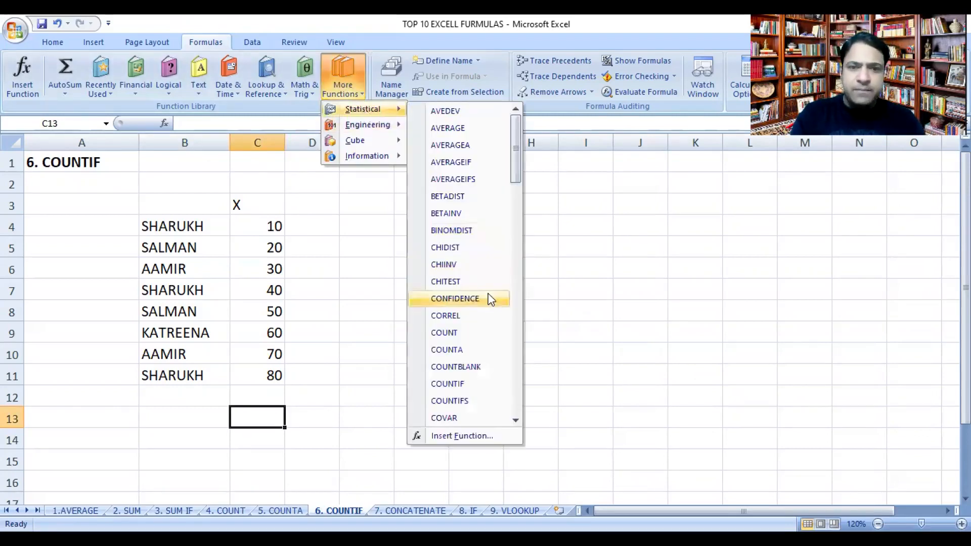
left_click(460, 382)
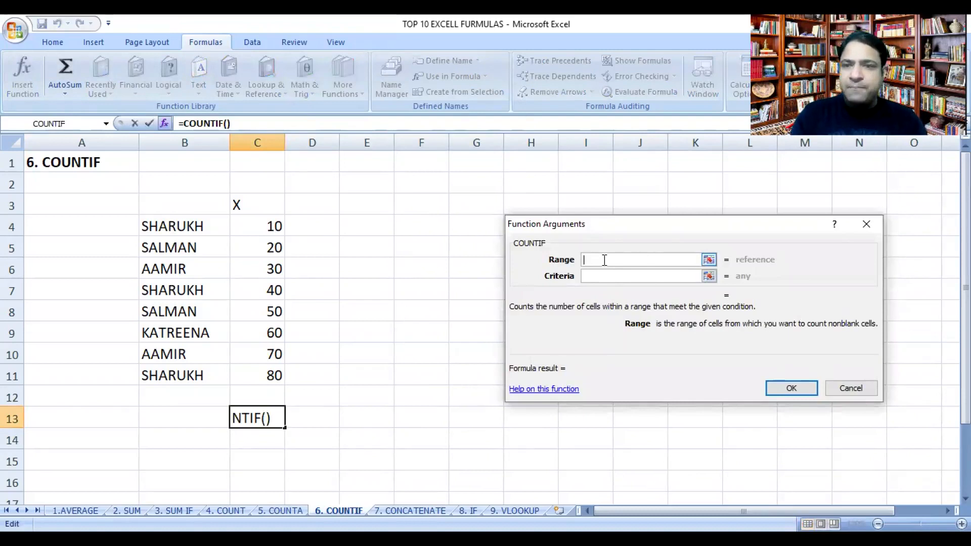
left_click(169, 227)
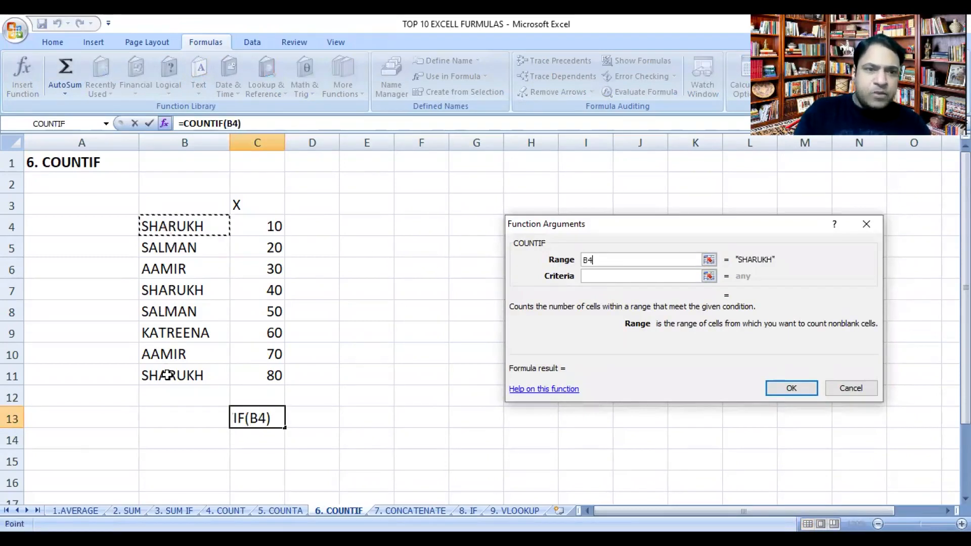
left_click(167, 375, "shift")
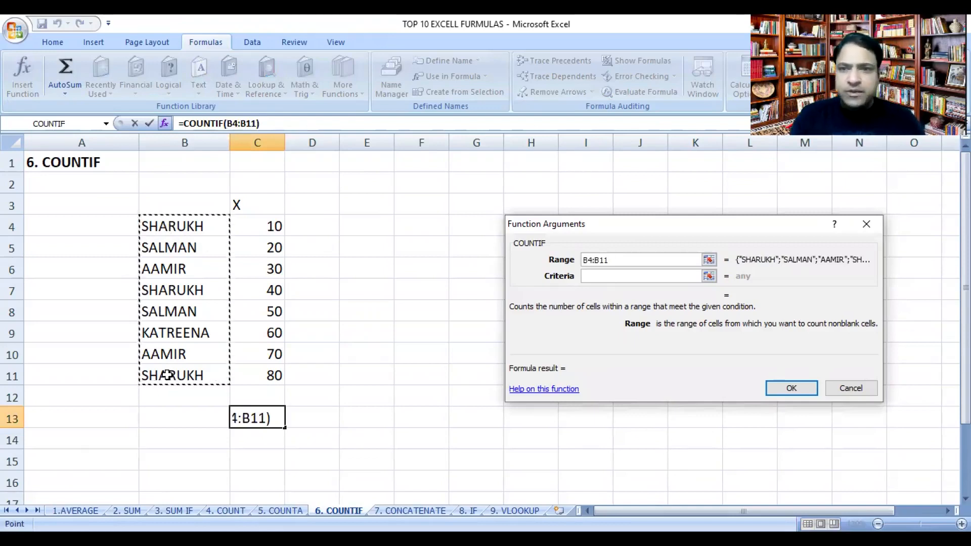
left_click(612, 275)
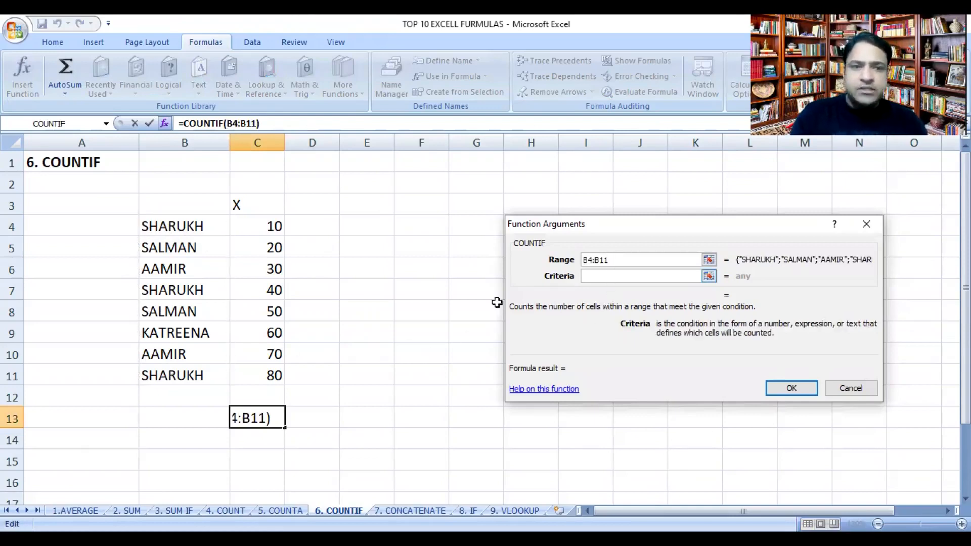
left_click(188, 419)
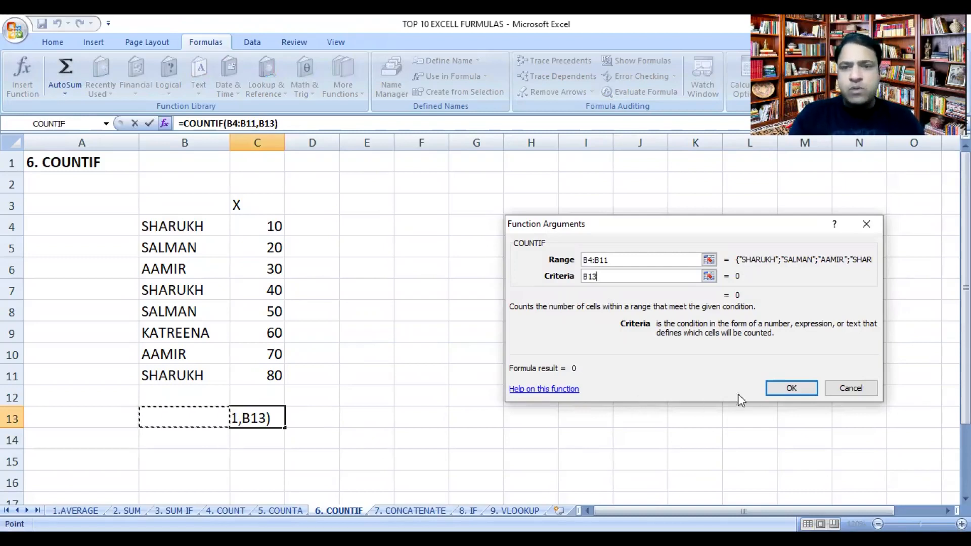
left_click(789, 390)
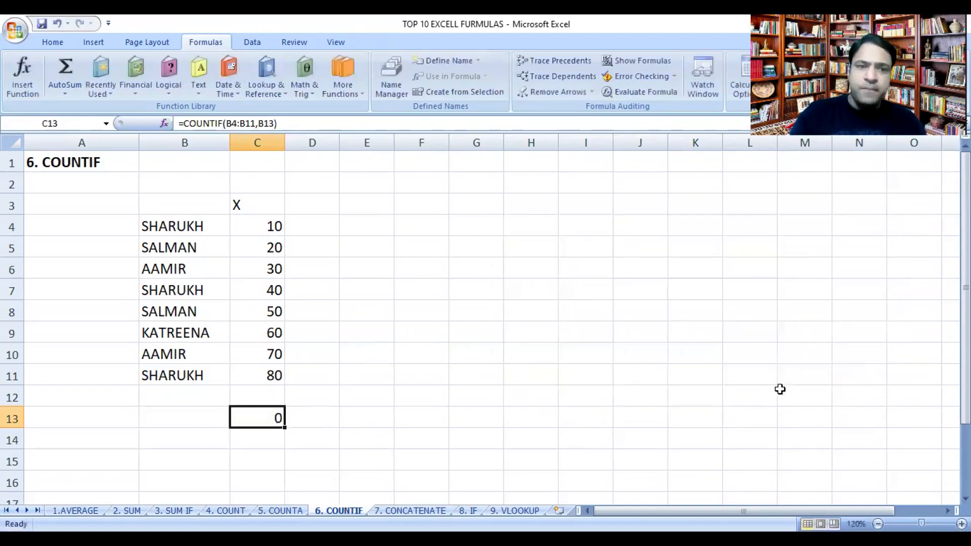
Step: Enter SHARUKH in cell B13 as the name for the COUNTIF formula to count
left_click(210, 415)
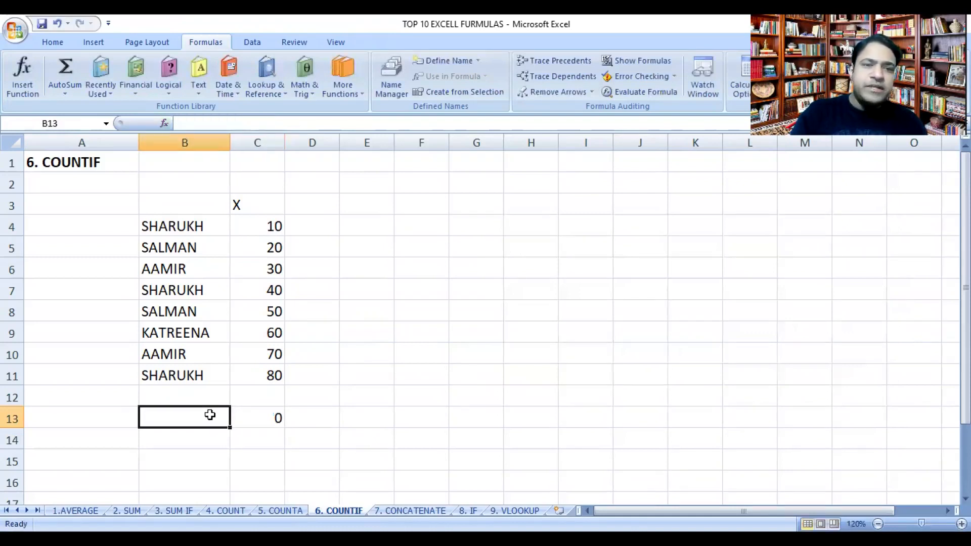
type("S")
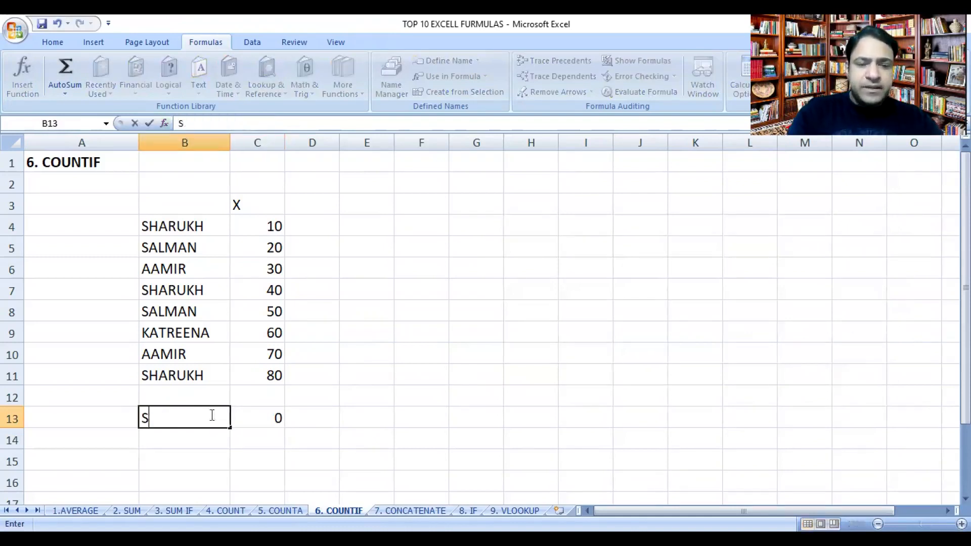
type("HARUKH")
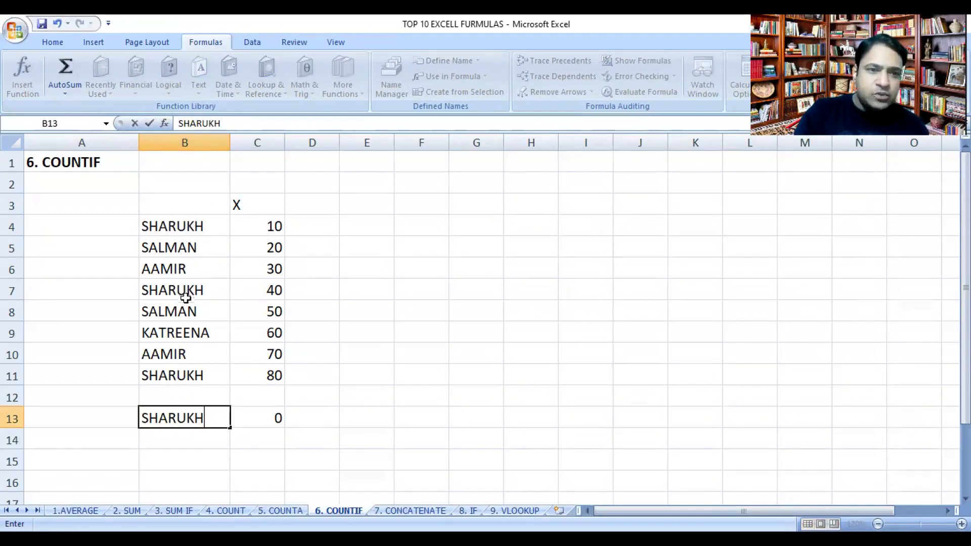
key("Return")
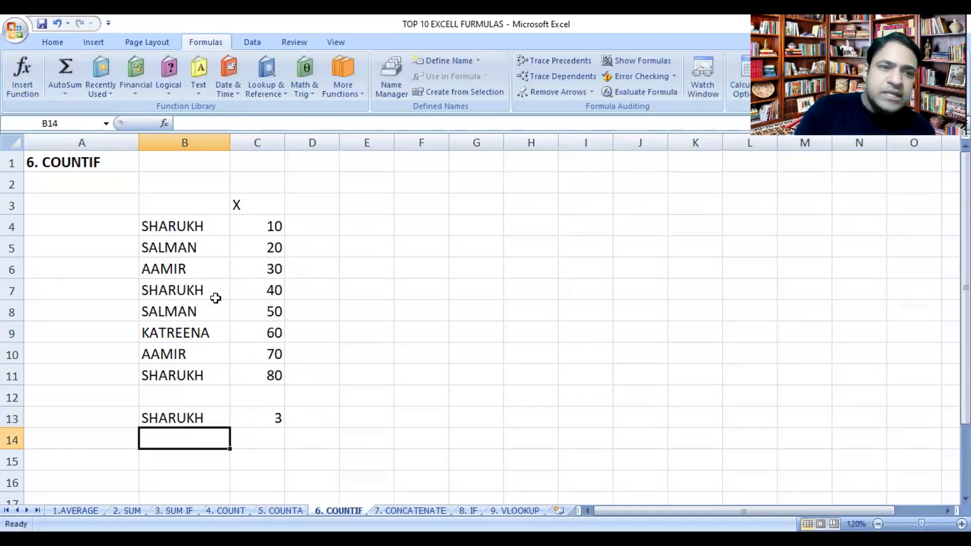
Step: Change the COUNTIF criterion in cell B13 to SALMAN
left_click(175, 414)
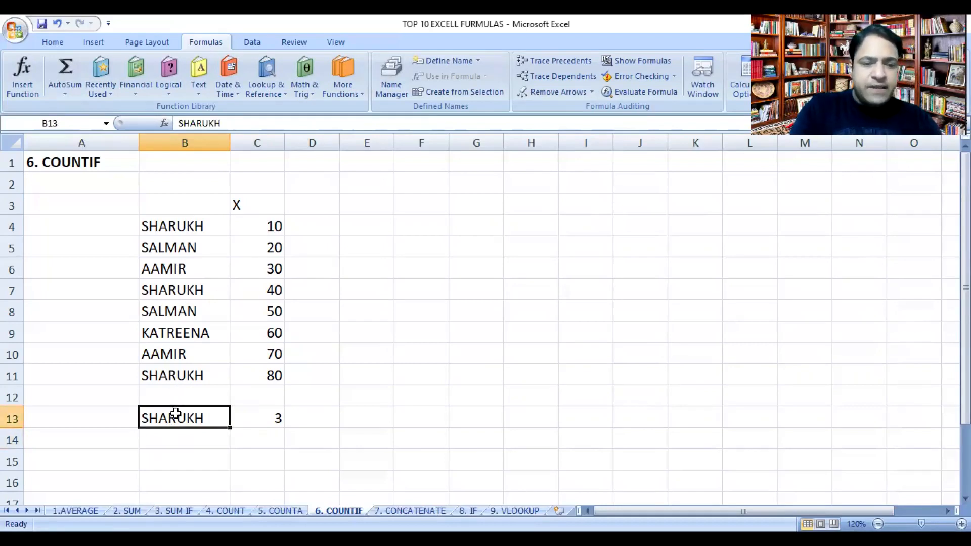
type("SALMAMN")
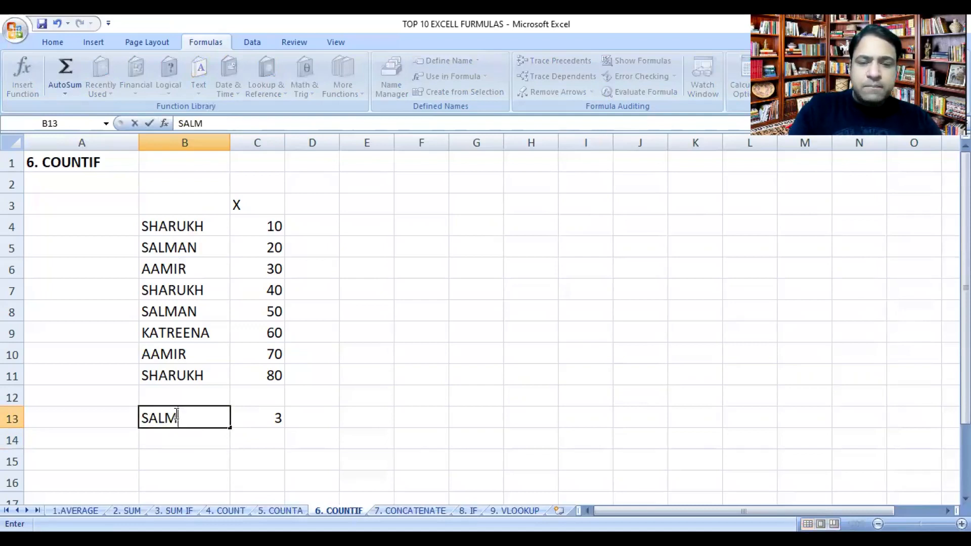
key("BackSpace")
key("BackSpace")
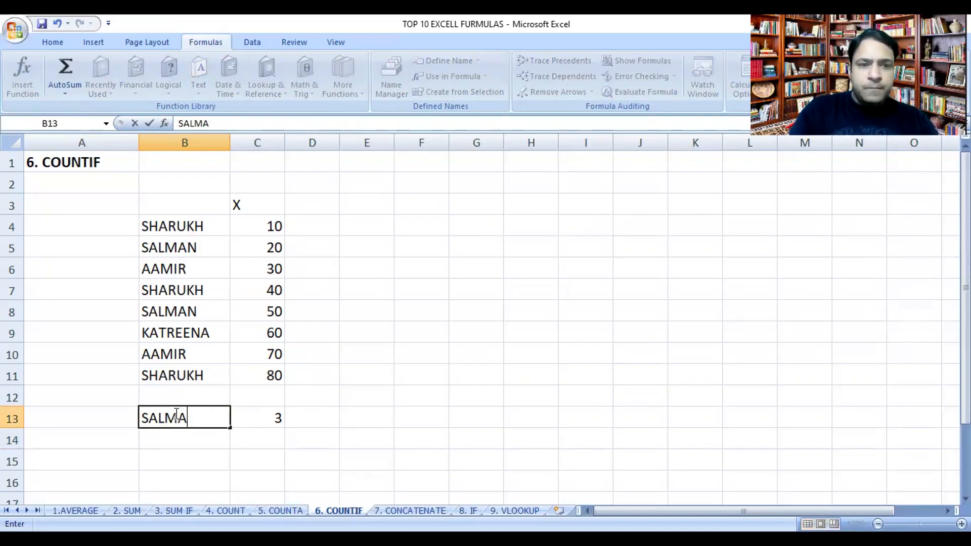
type("N")
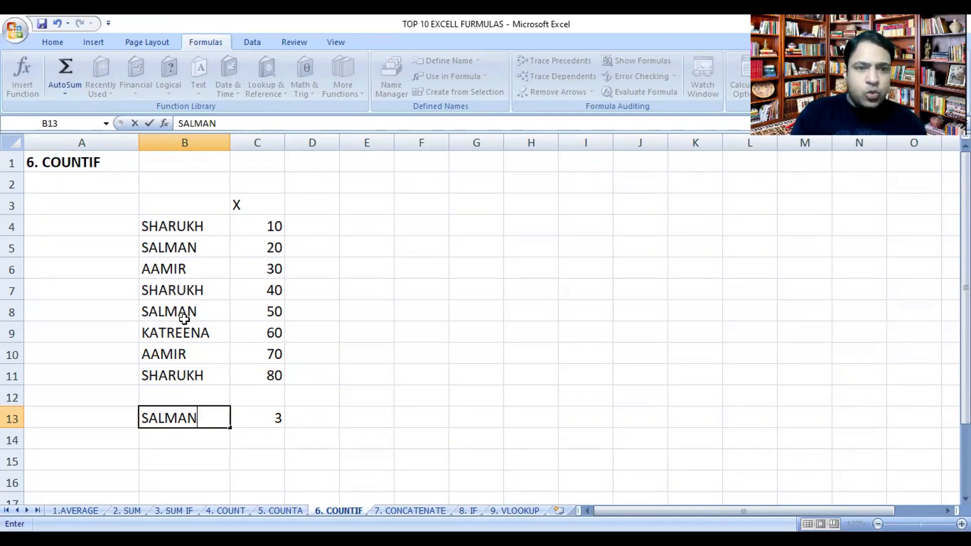
key("Return")
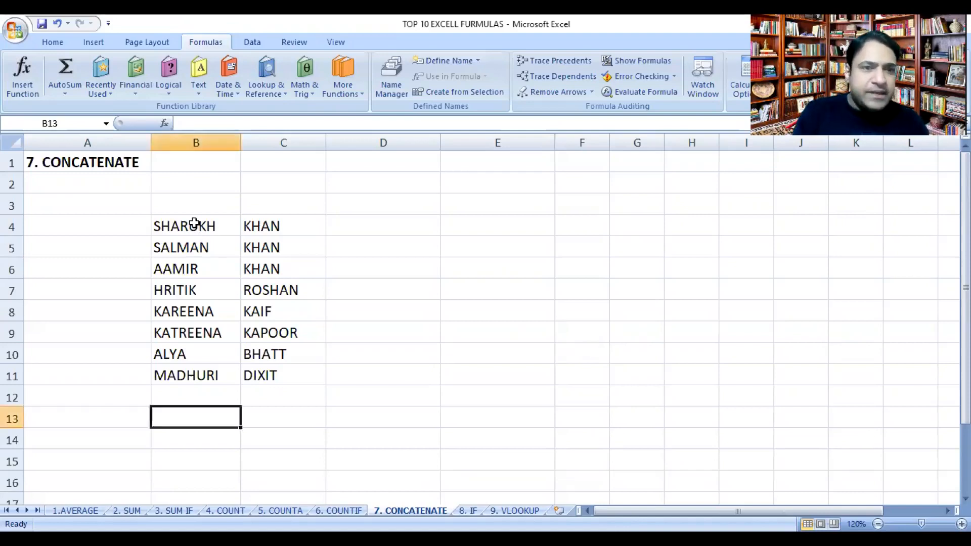
Step: Correct the surnames on the CONCATENATE sheet by entering KAPOOR in cell C8 and KAIF in cell C9
left_click(197, 227)
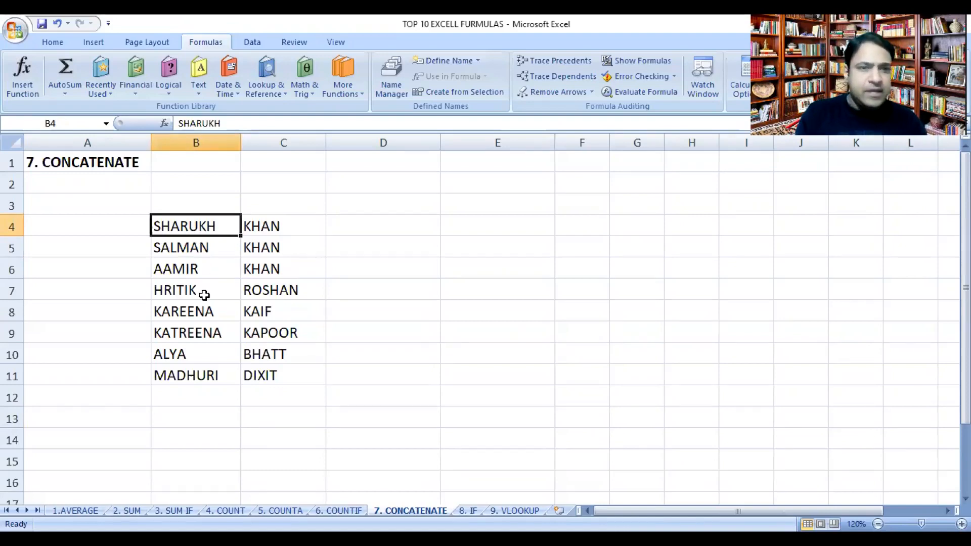
left_click(268, 308)
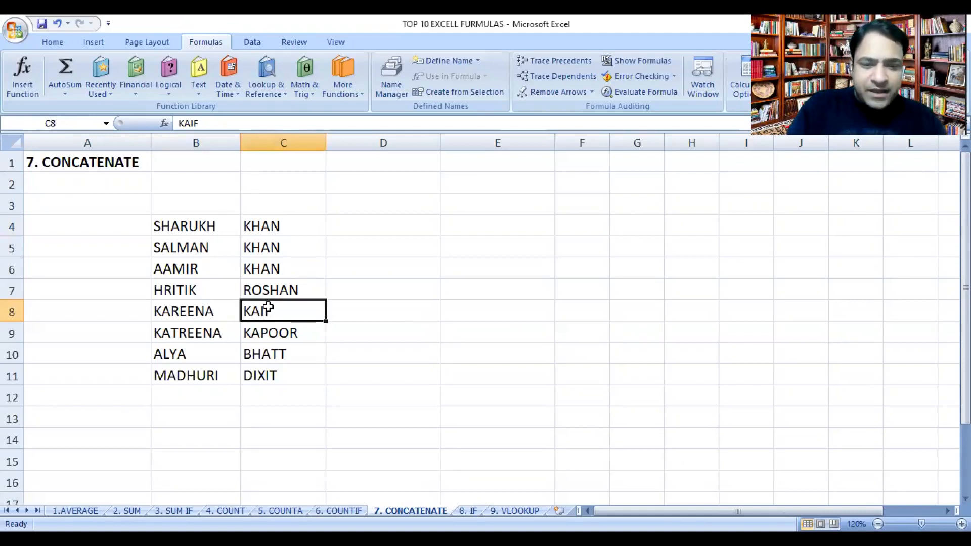
type("KAPOOR")
key("Return")
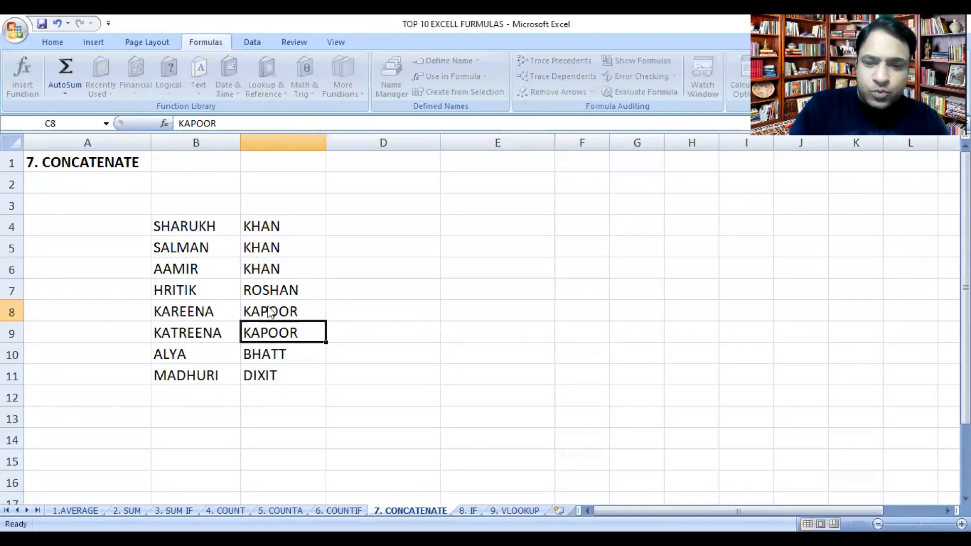
type("KAIF")
key("Return")
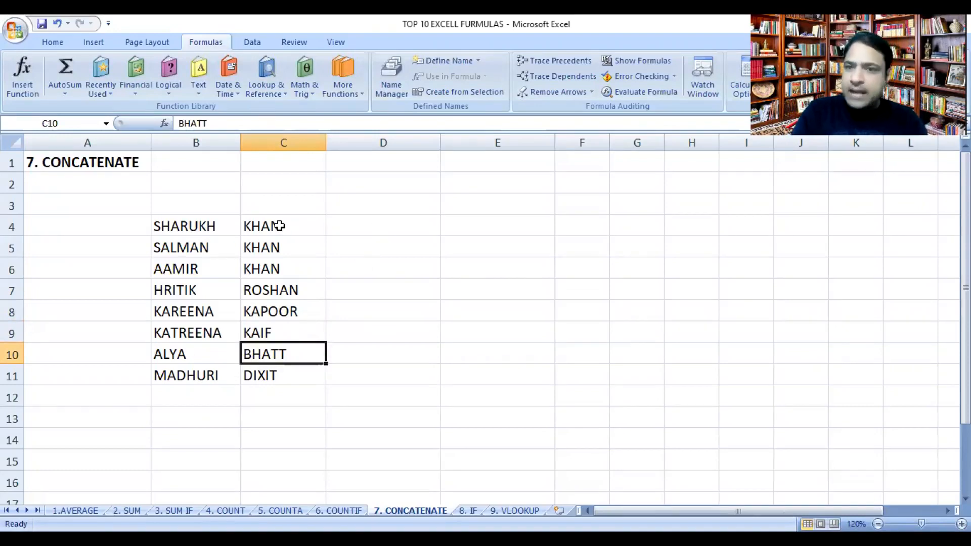
Step: Enter a CONCATENATE formula in cell D4 that joins the first name in B4 with the surname in C4
left_click(345, 228)
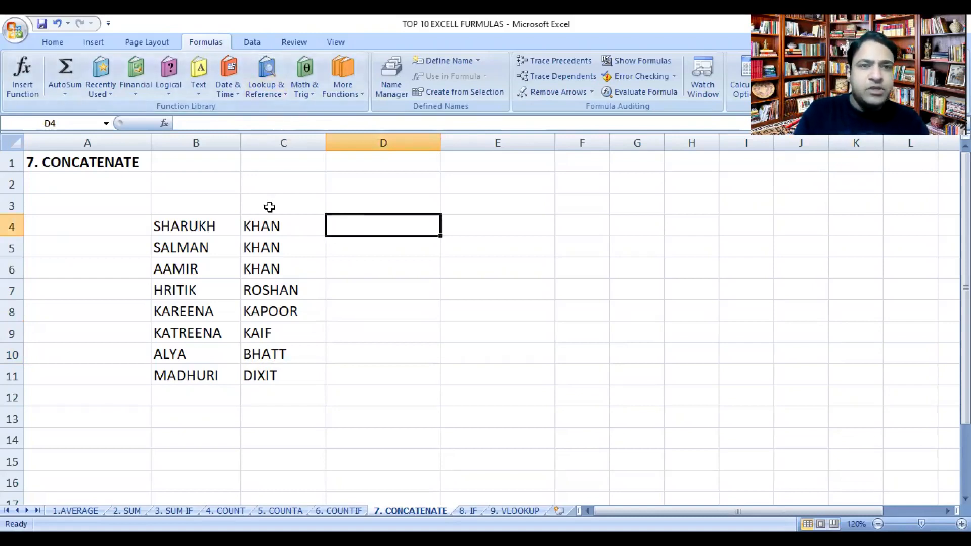
left_click(197, 73)
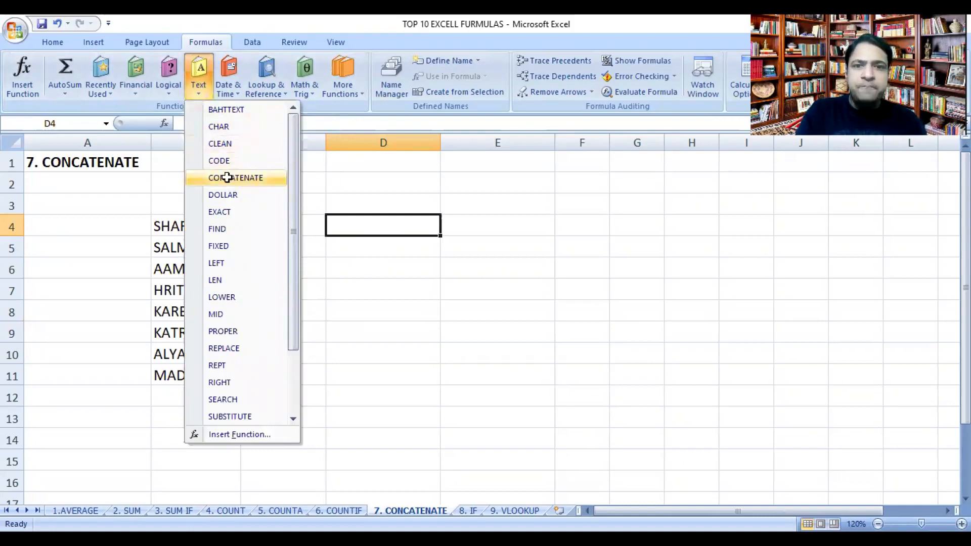
left_click(228, 178)
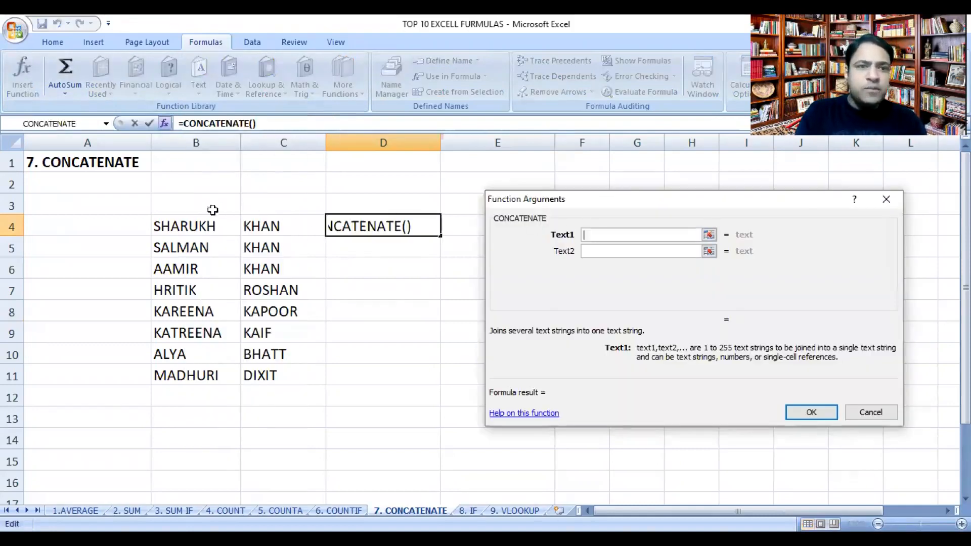
left_click(201, 225)
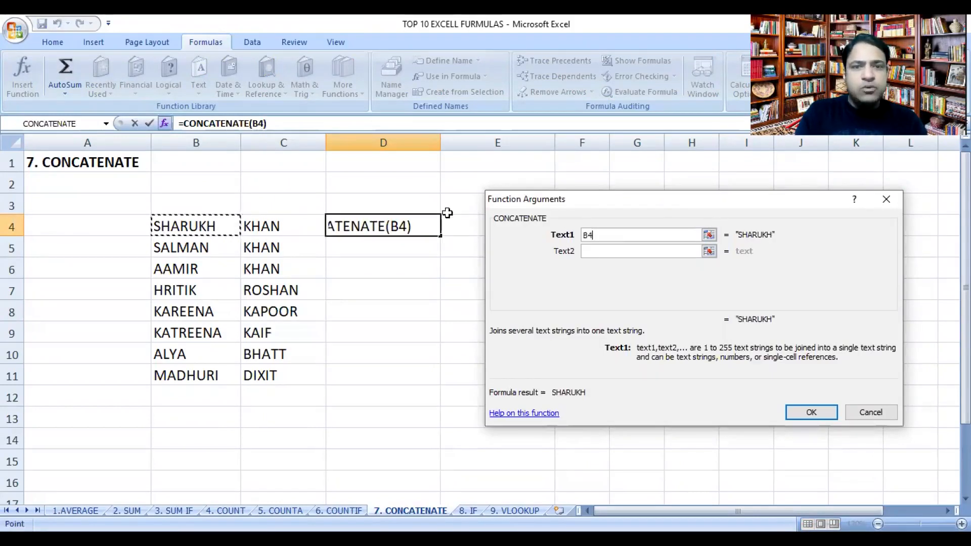
left_click(602, 253)
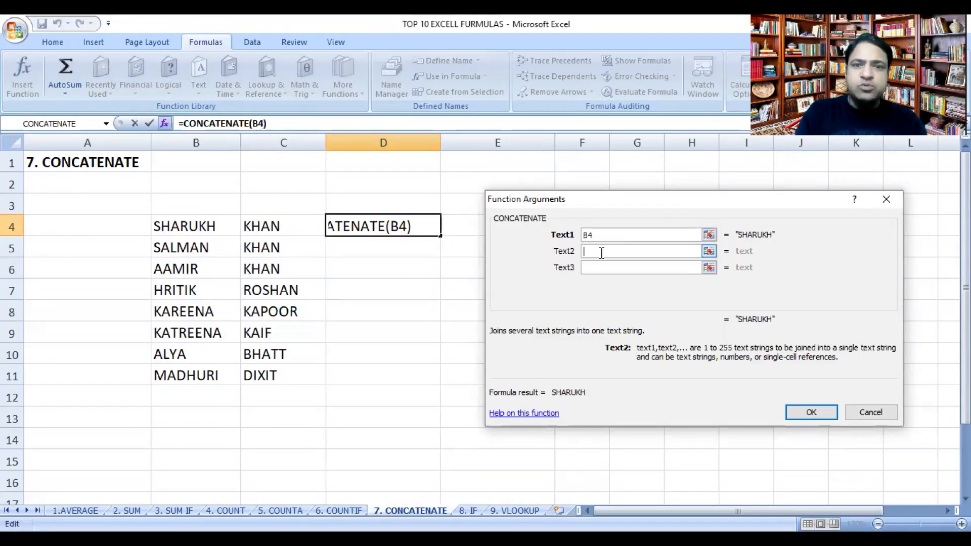
left_click(281, 222)
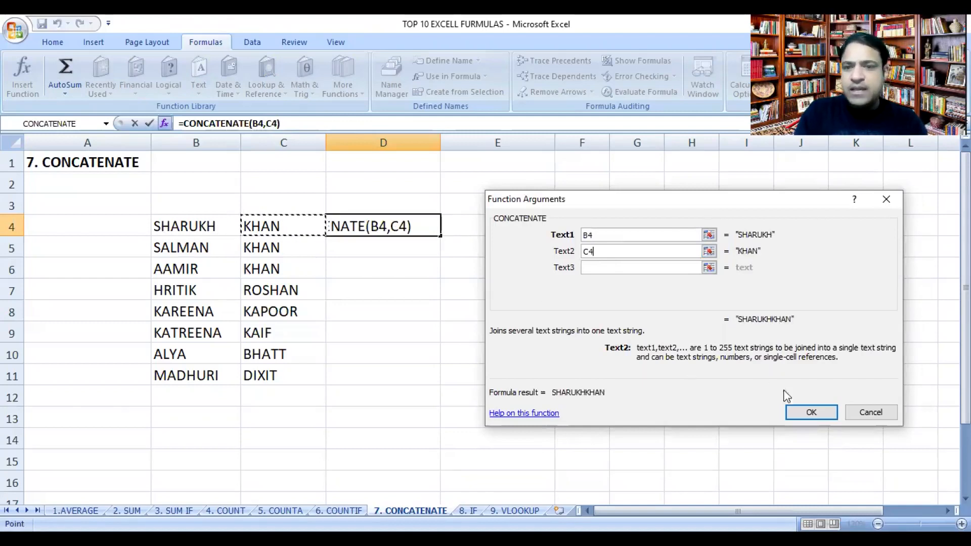
left_click(809, 411)
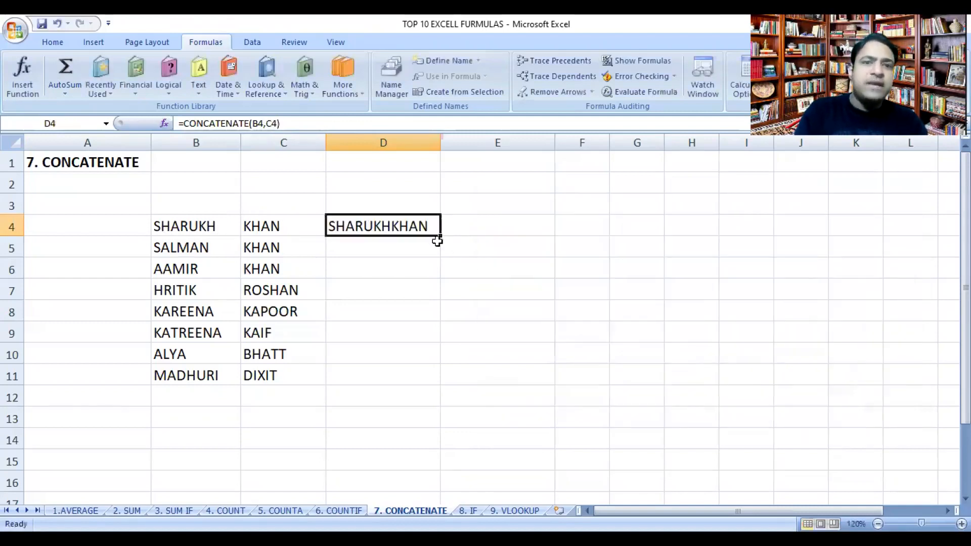
Step: Fill the CONCATENATE formula down through D11 and widen column D to fit the joined names
left_click_drag(440, 237, 423, 383)
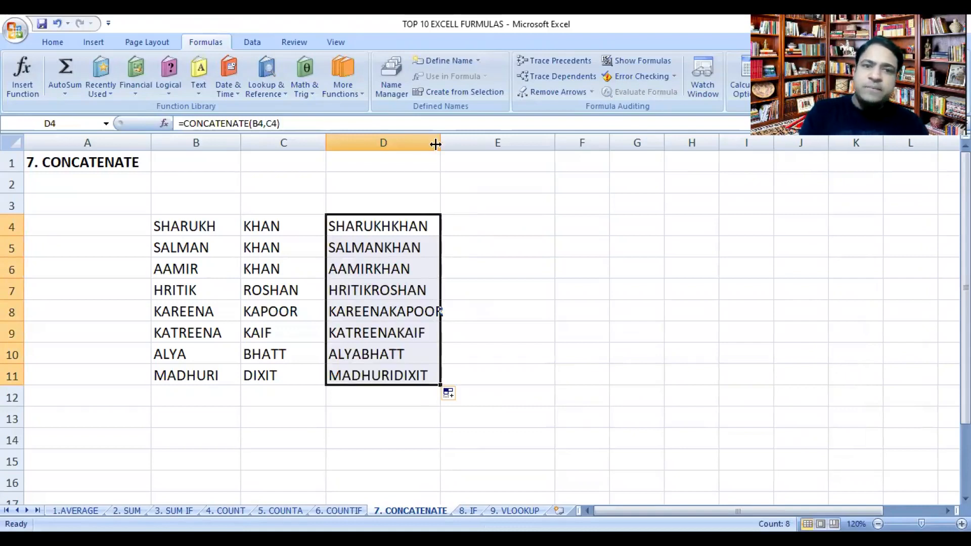
left_click_drag(437, 148, 453, 146)
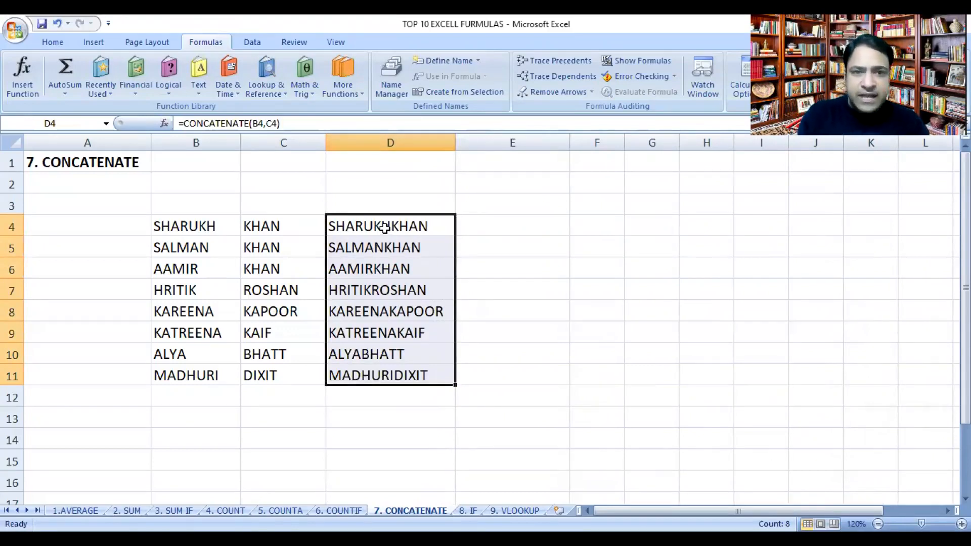
left_click(483, 224)
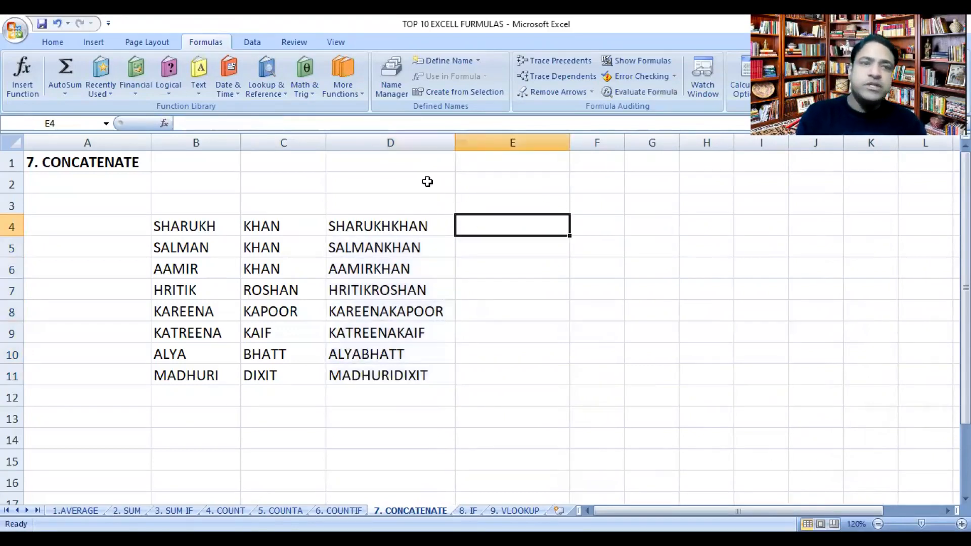
Step: Enter a CONCATENATE formula in cell E4 joining B4, a space (" ") and C4, and fill it down through E11
left_click(198, 73)
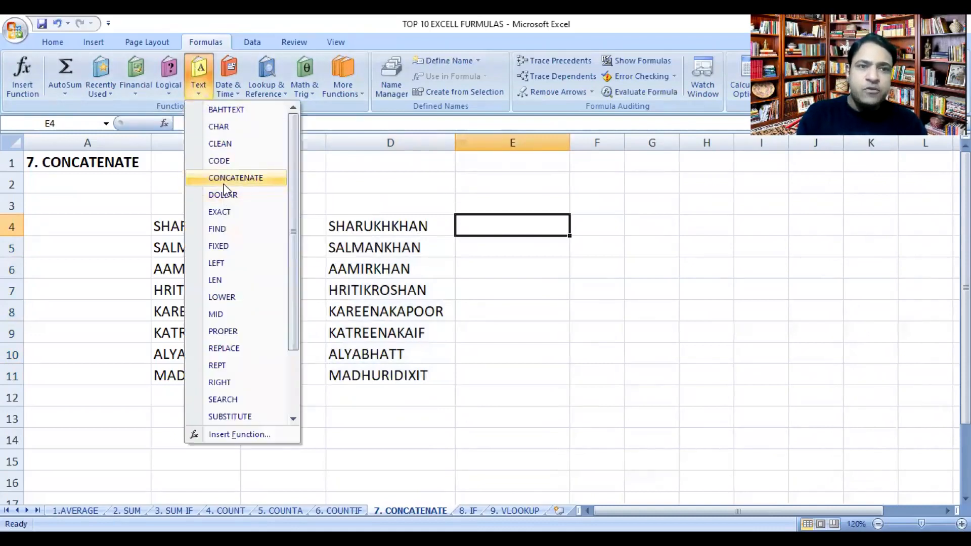
left_click(224, 183)
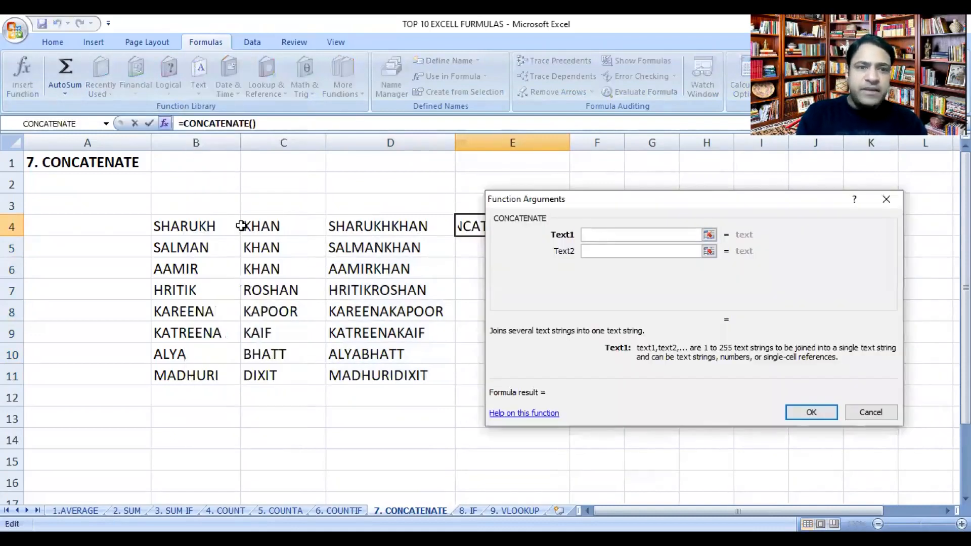
left_click(207, 226)
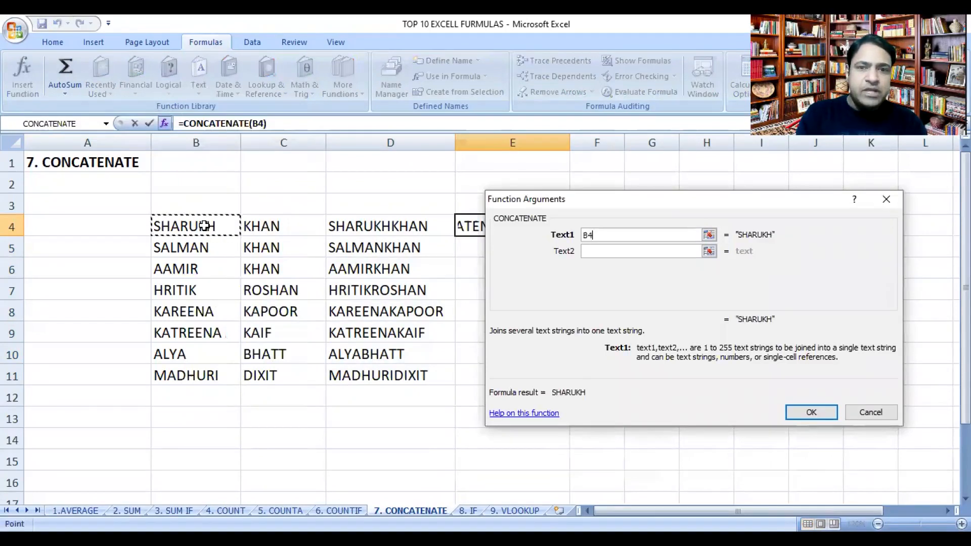
left_click(606, 249)
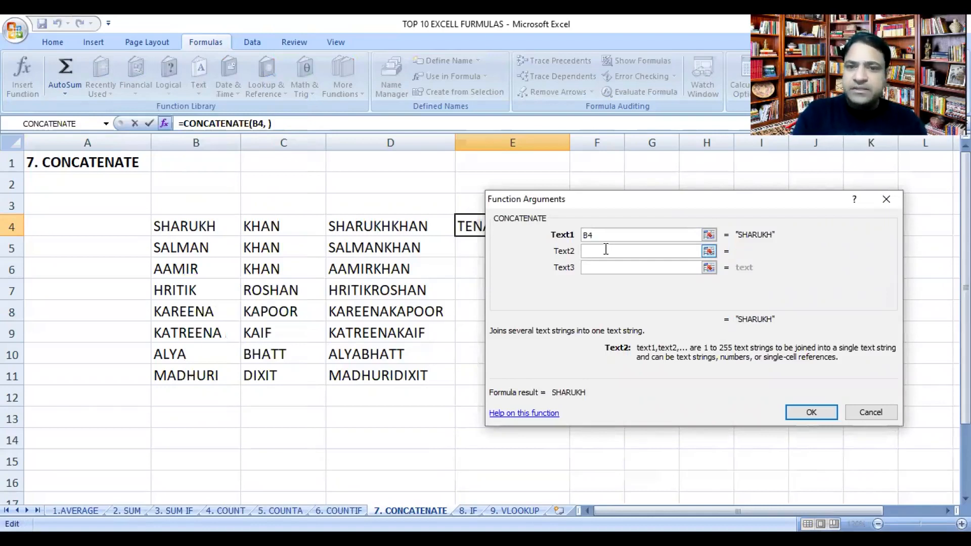
left_click(604, 268)
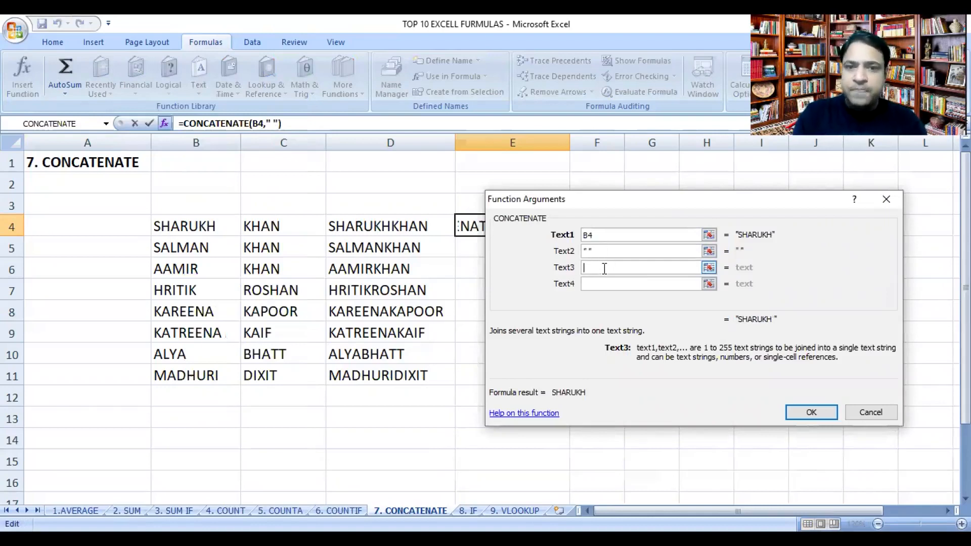
left_click(314, 225)
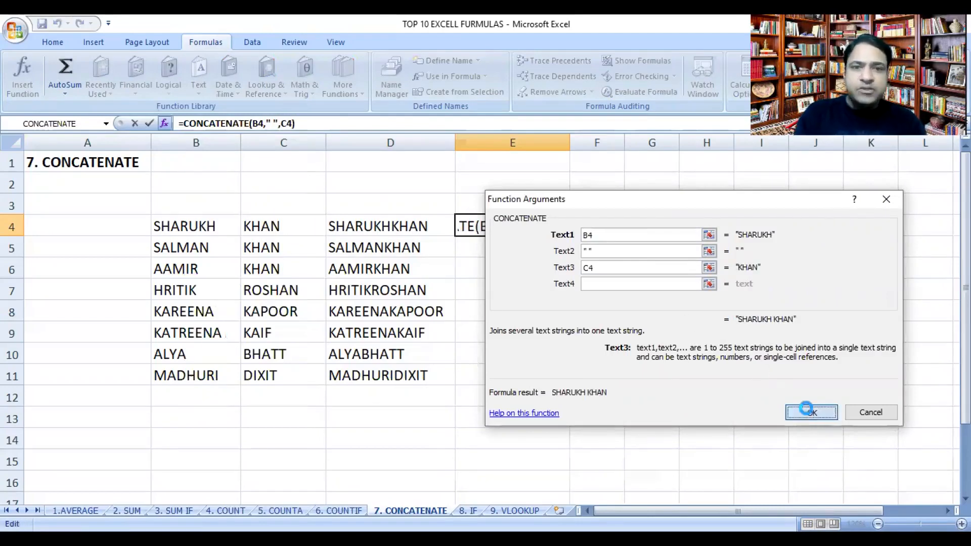
left_click(810, 412)
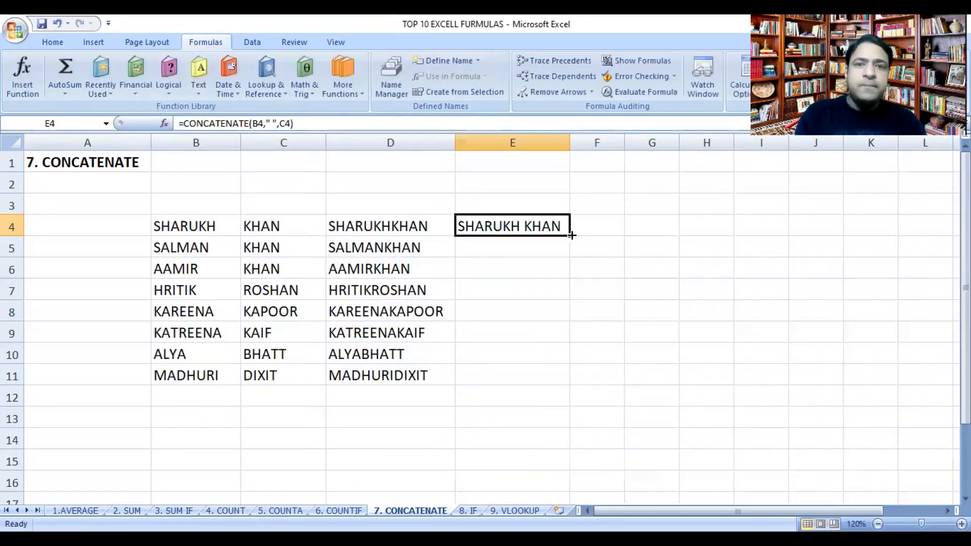
left_click_drag(569, 236, 560, 380)
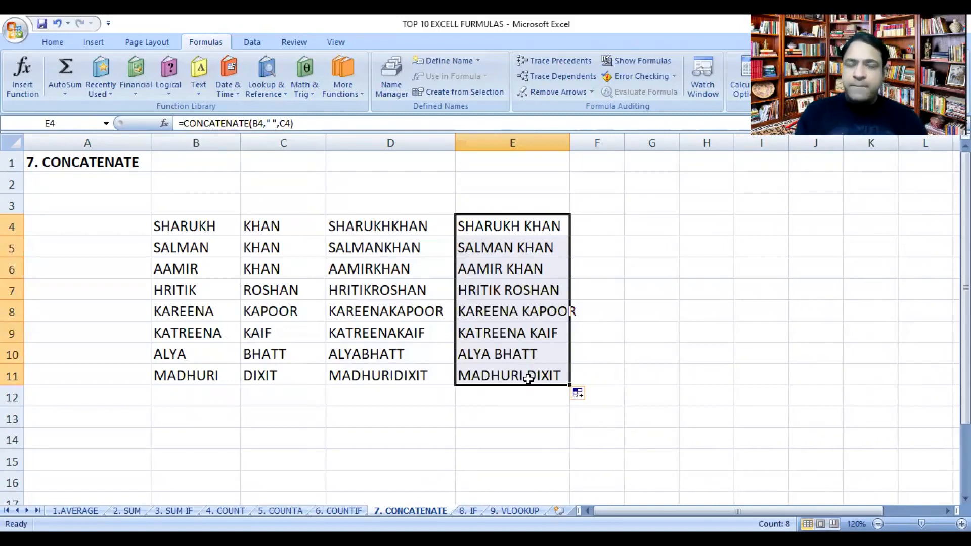
left_click(272, 431)
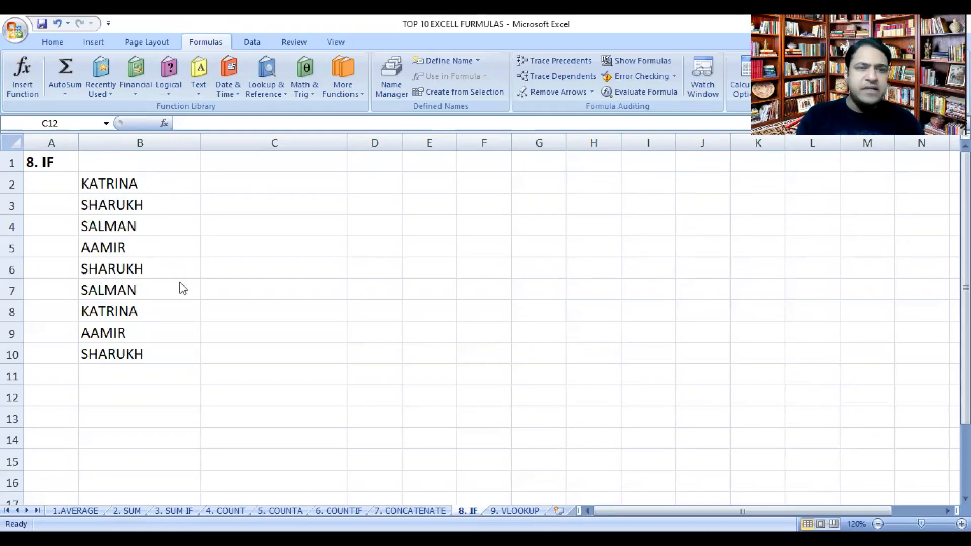
Step: Start an IF formula in cell C2 of the IF sheet with the logical test B2="KATRINA"
left_click(243, 185)
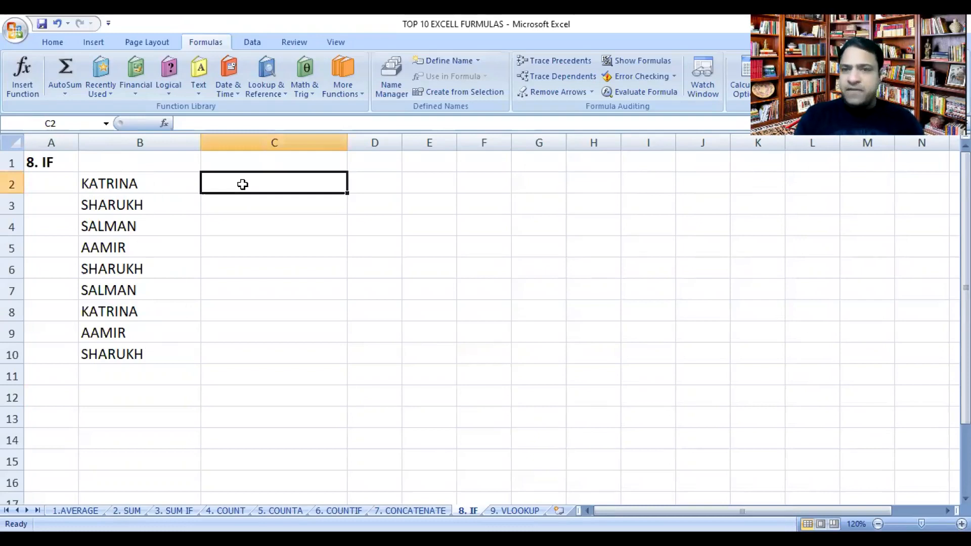
left_click(169, 78)
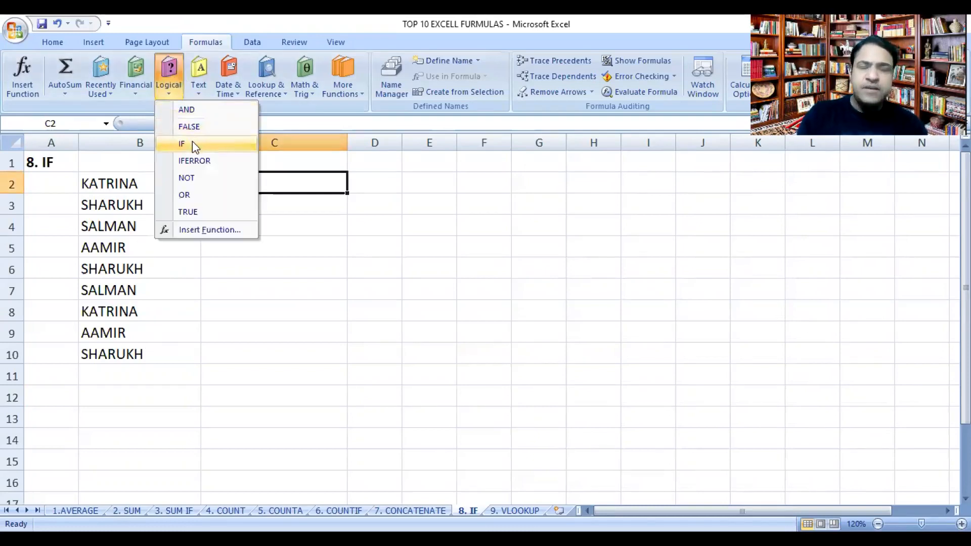
left_click(192, 143)
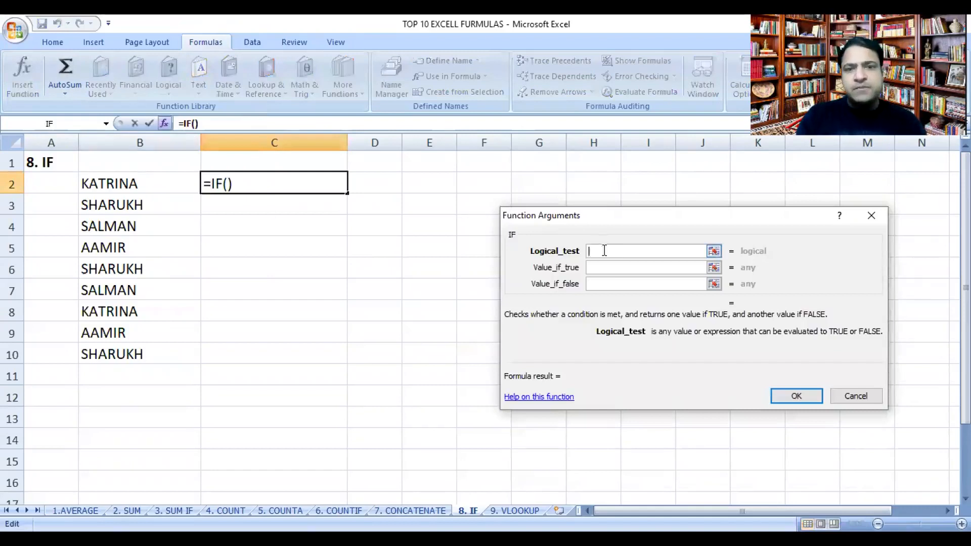
left_click(146, 184)
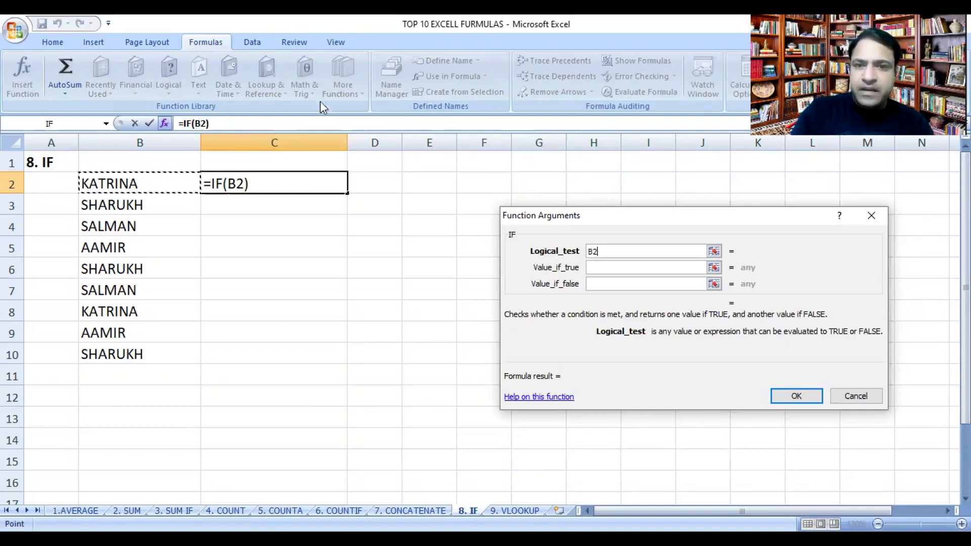
left_click(622, 252)
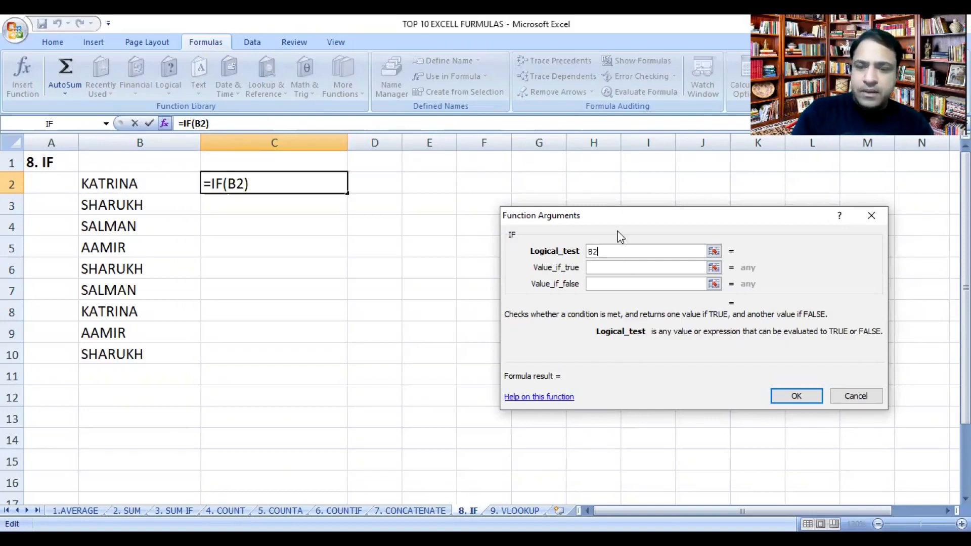
type("=")
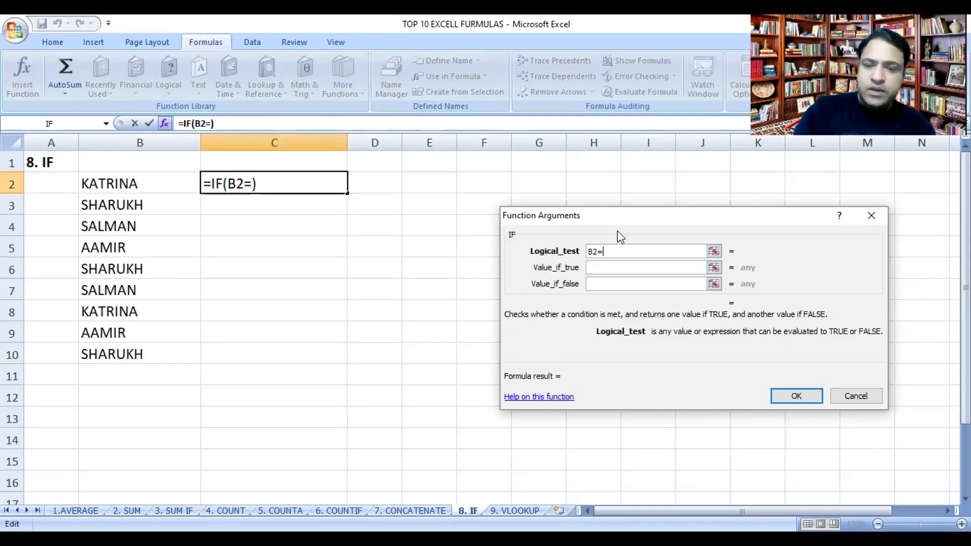
type("\"KAT")
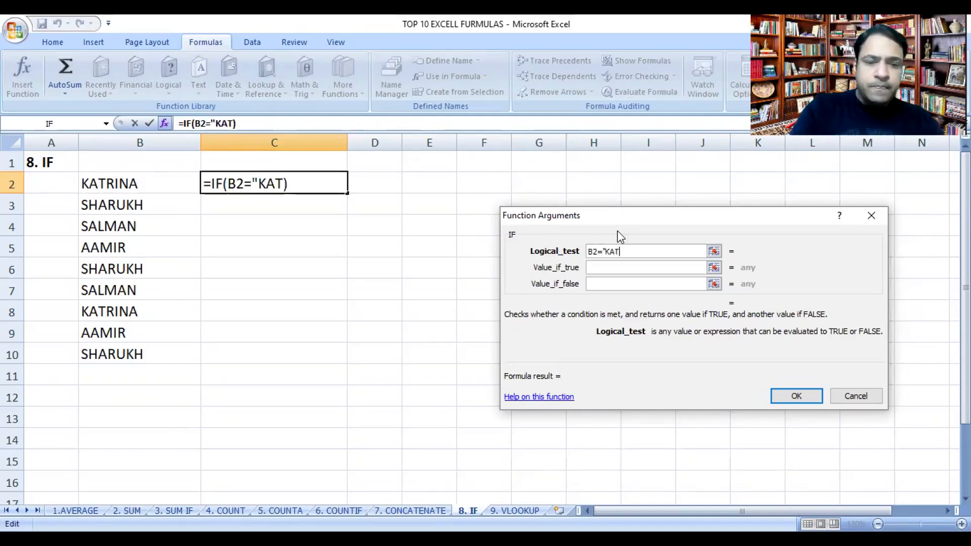
type("RINA\"")
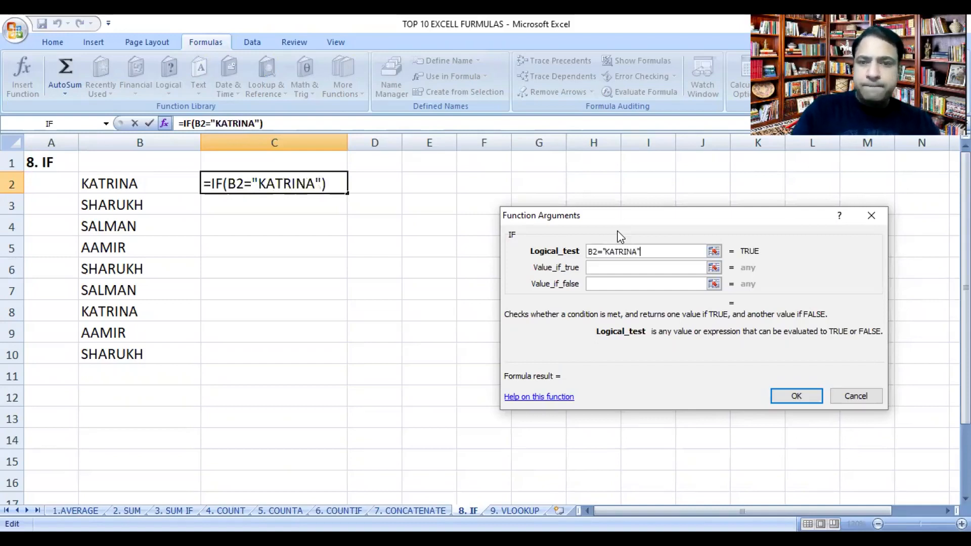
Step: Complete the IF formula in C2 with MY FAVOURITE as the value if true and NOT MY FAVOURITE as the value if false
left_click(629, 265)
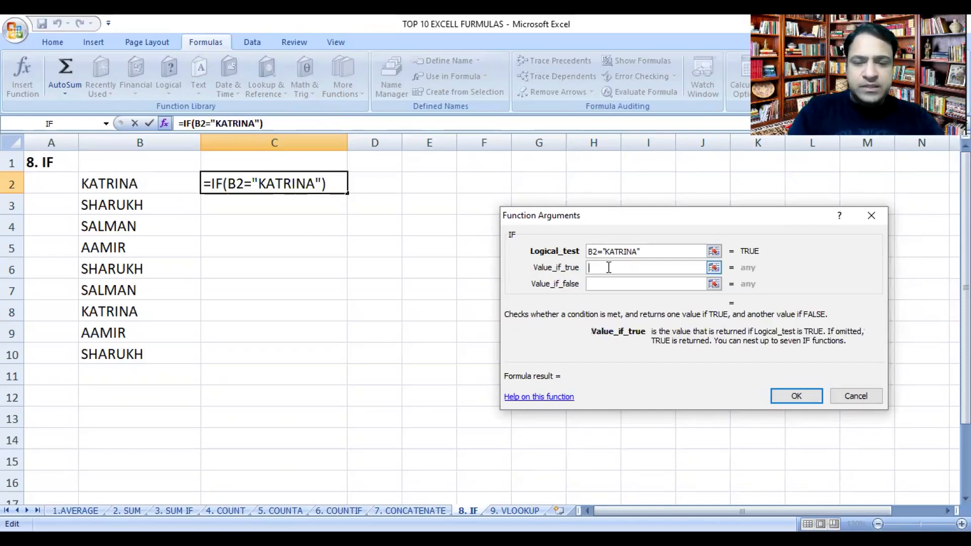
type("MY FAV")
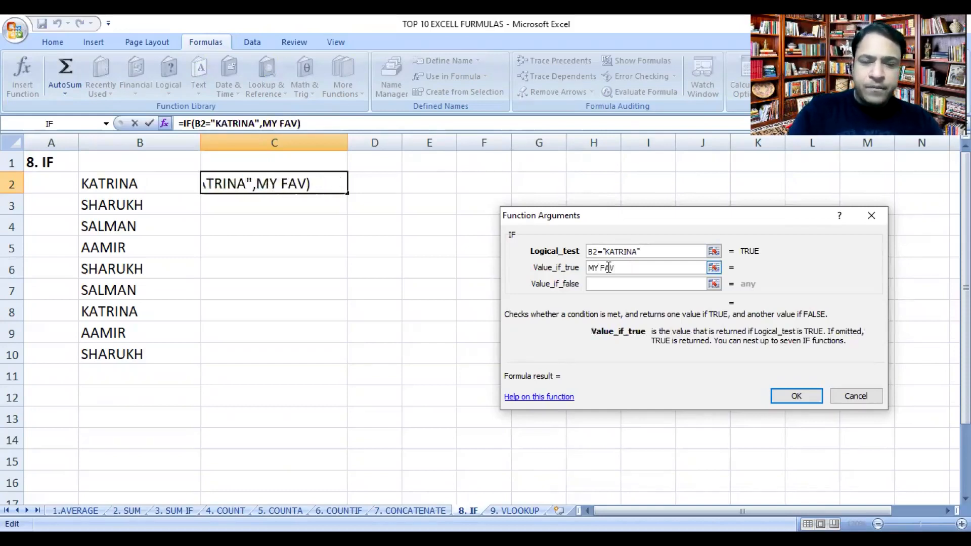
type("OURITE")
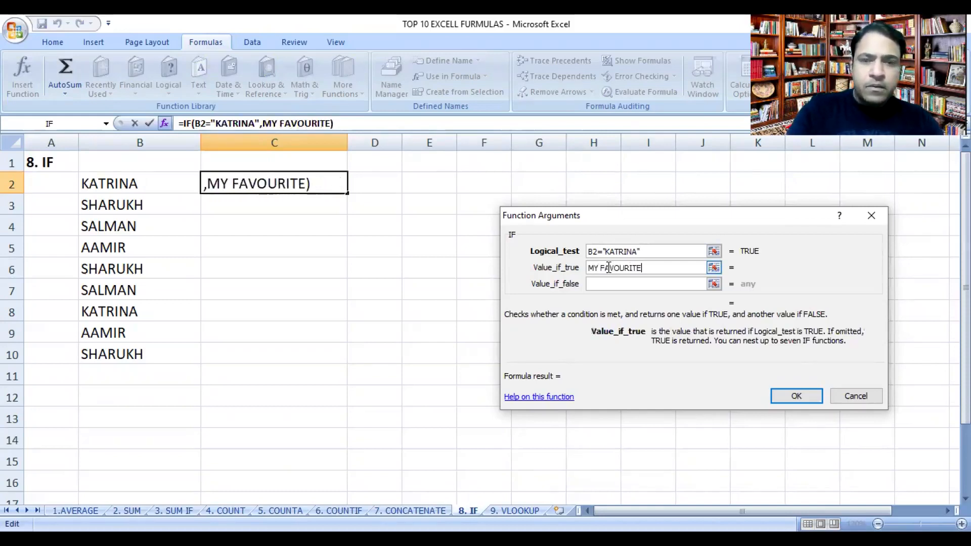
left_click(609, 283)
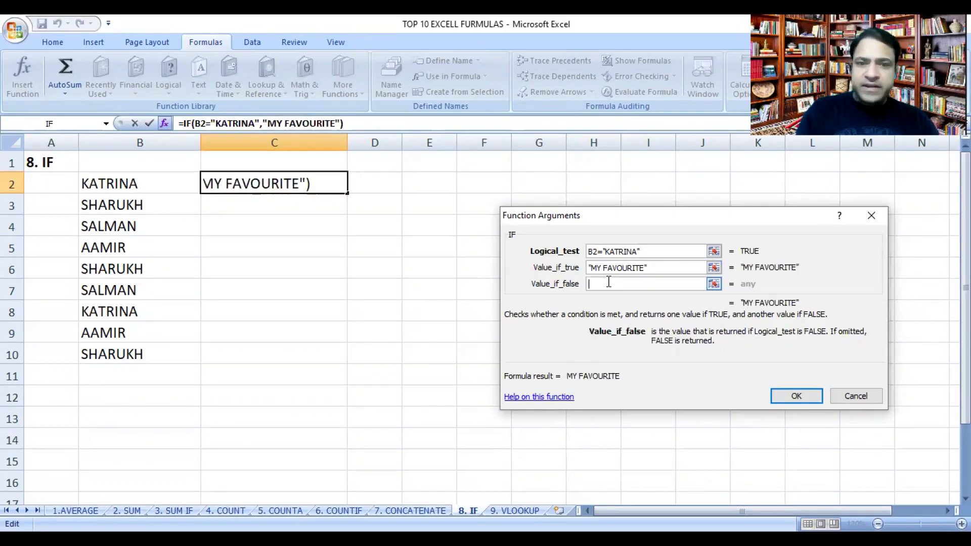
type("NOT MU")
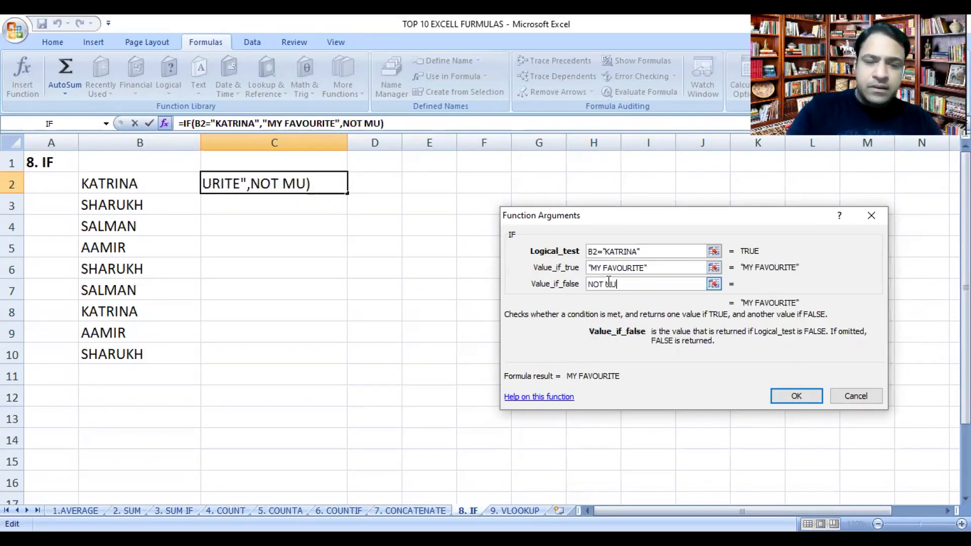
key("BackSpace")
type("Y ")
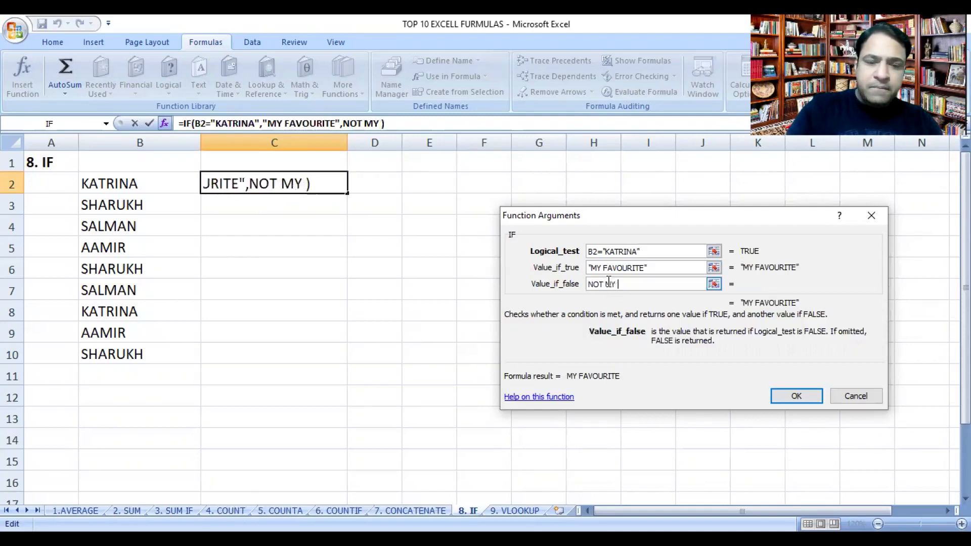
type("FAVOURITE")
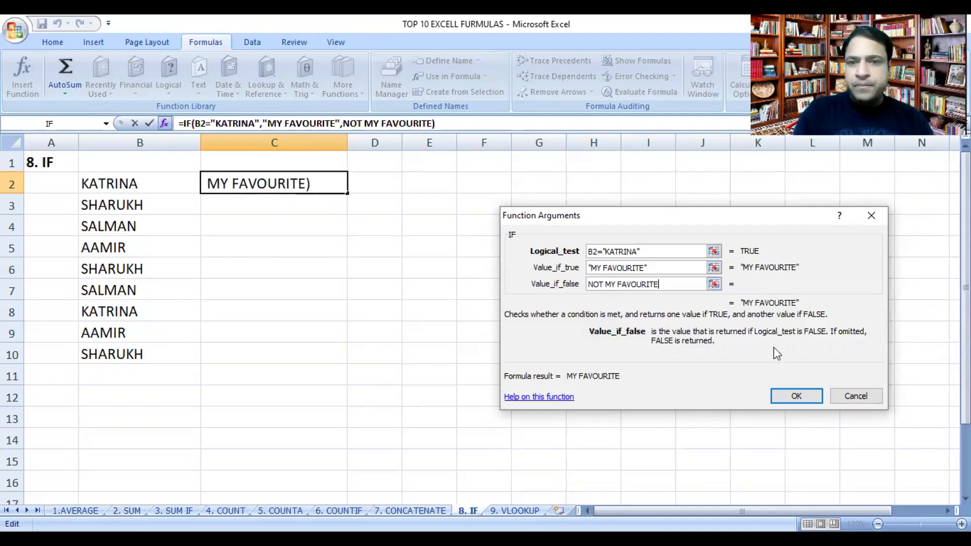
left_click(796, 400)
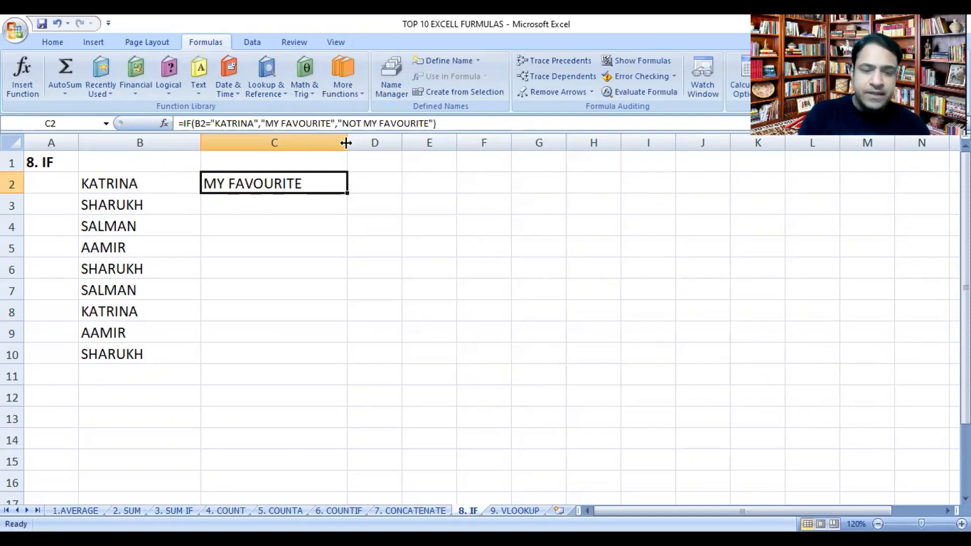
Step: Widen column C and fill the IF formula down from C2 through C10
left_click_drag(346, 143, 417, 144)
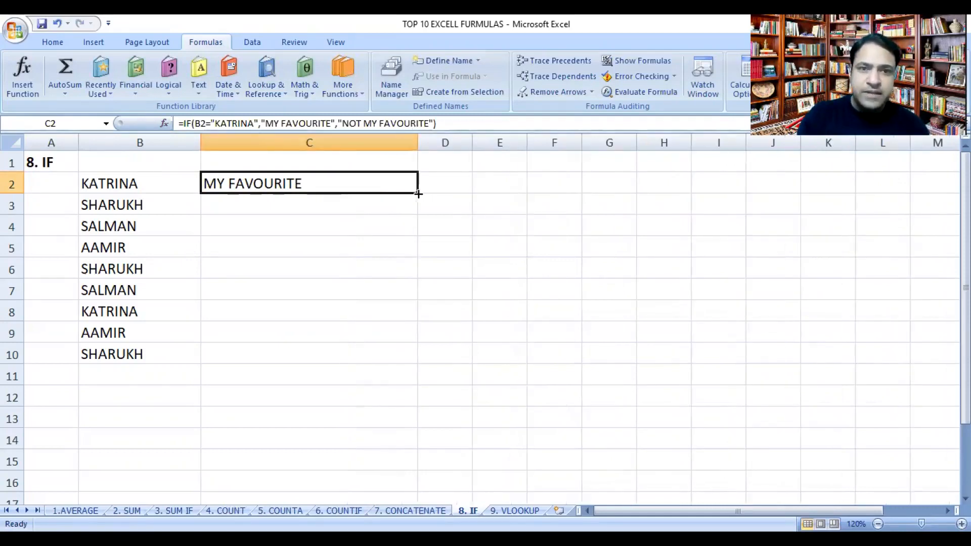
left_click_drag(417, 192, 385, 371)
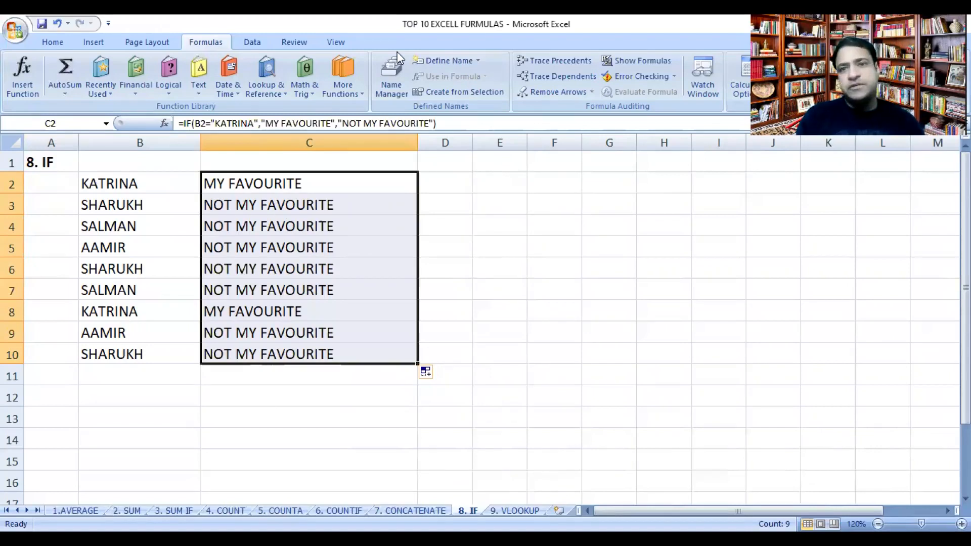
key("ctrl+Page_Down")
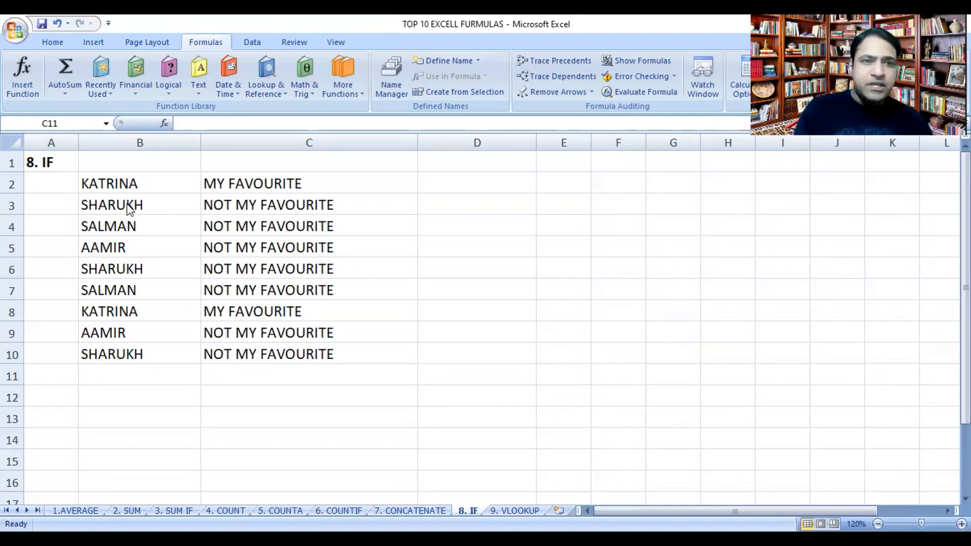
Step: Replace the name in cell B3 with KATRINA to test the IF formula
double_click(129, 206)
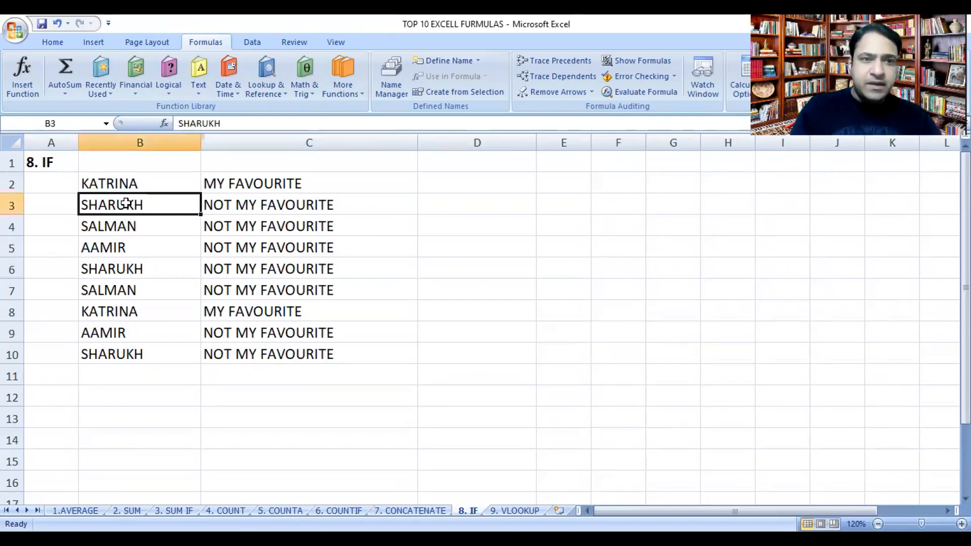
left_click(123, 250)
left_click(139, 208)
type("KATRIN")
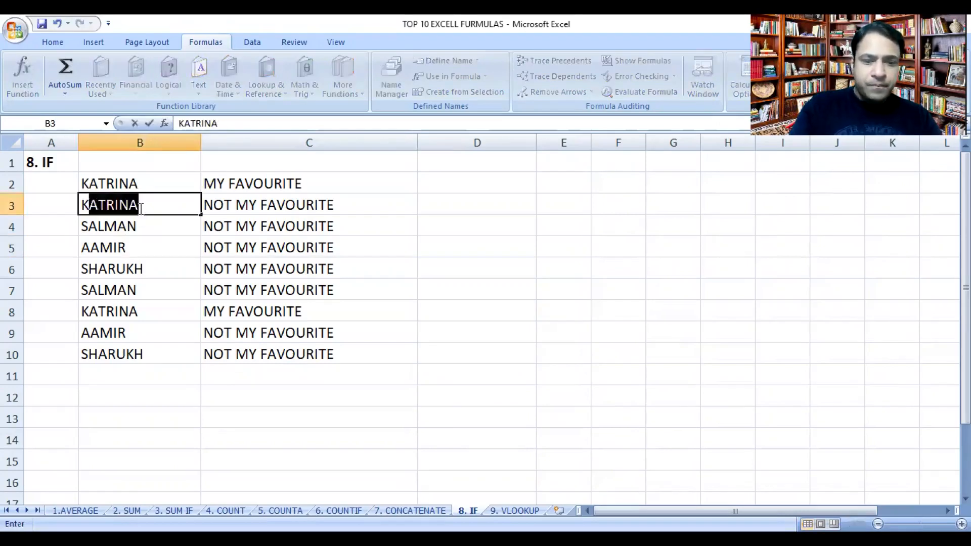
type("A")
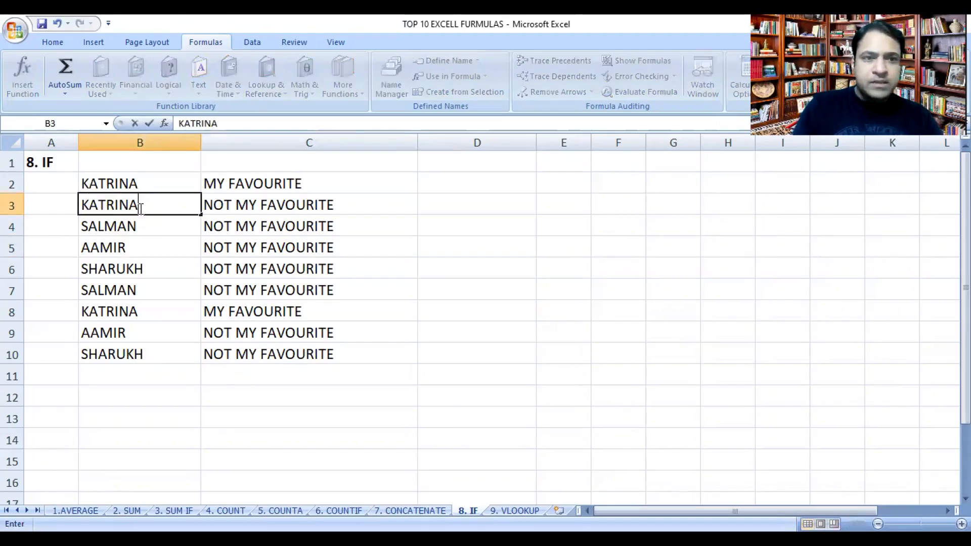
key("Return")
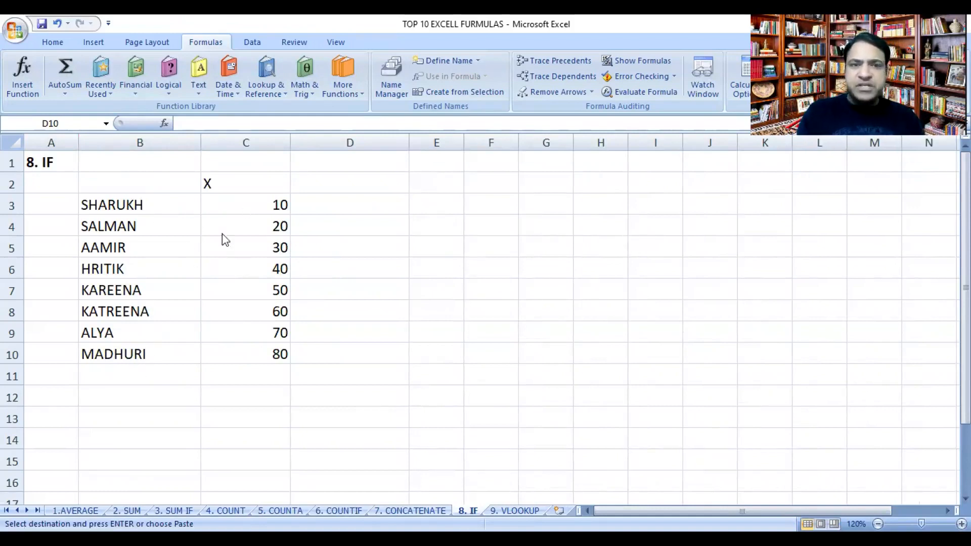
Step: Extend the heading in cell C2 to read X (MARKS OUT OF 100)
left_click(225, 186)
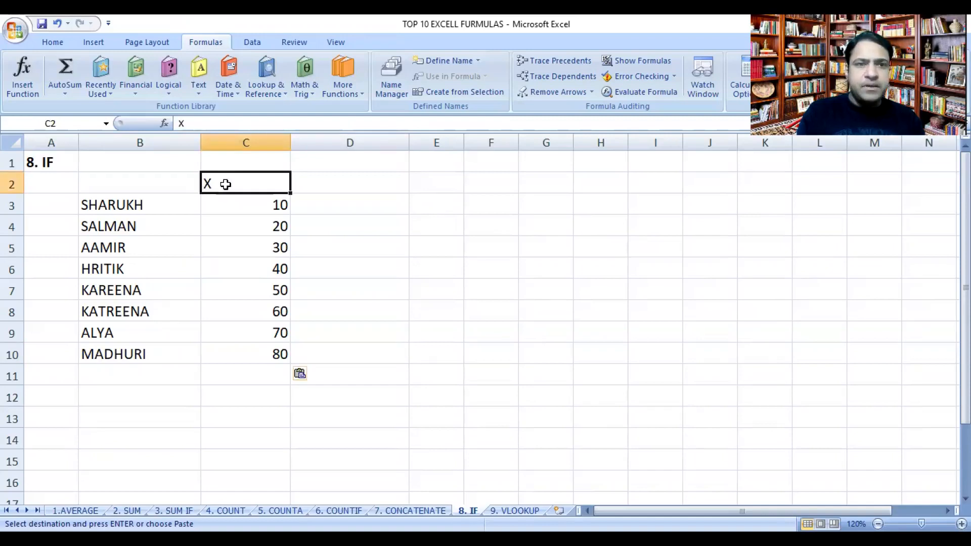
left_click(232, 126)
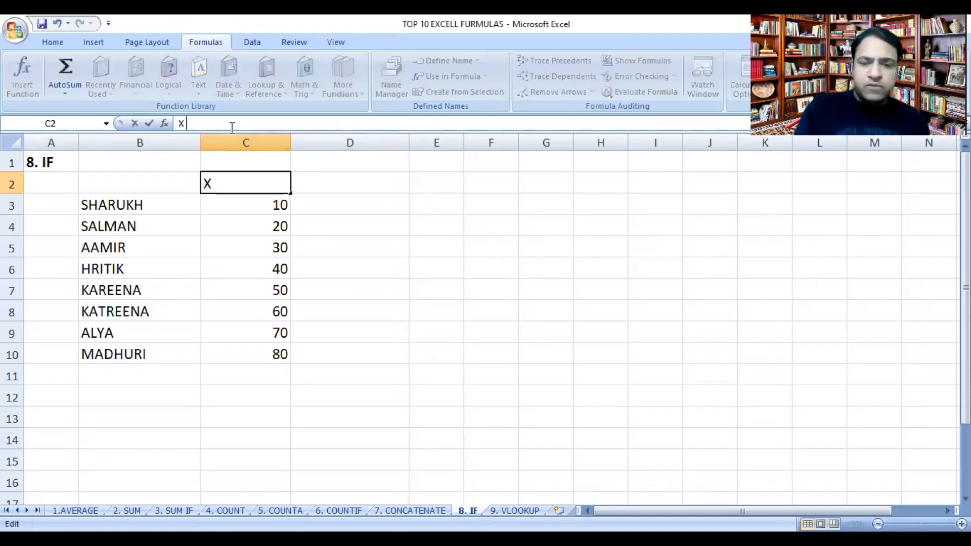
type("()")
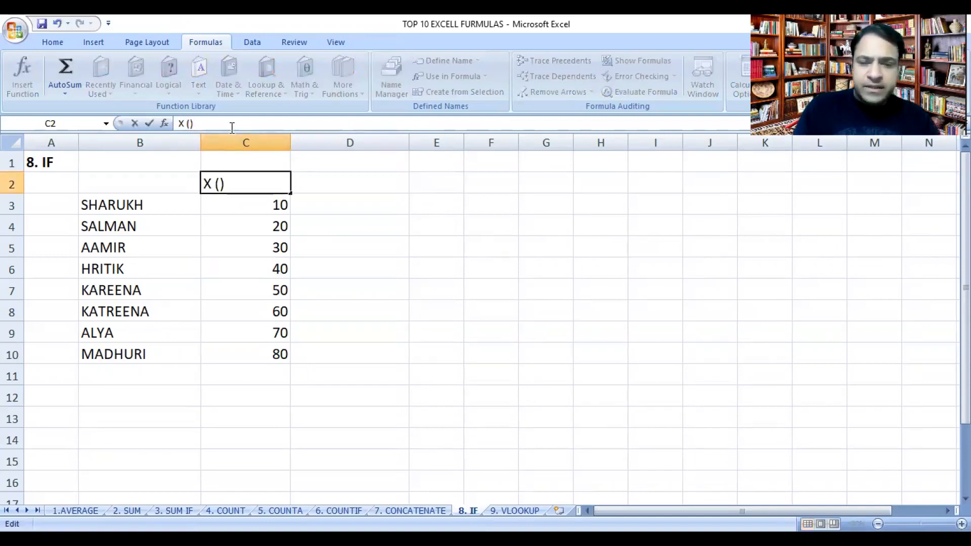
type("MARKS O")
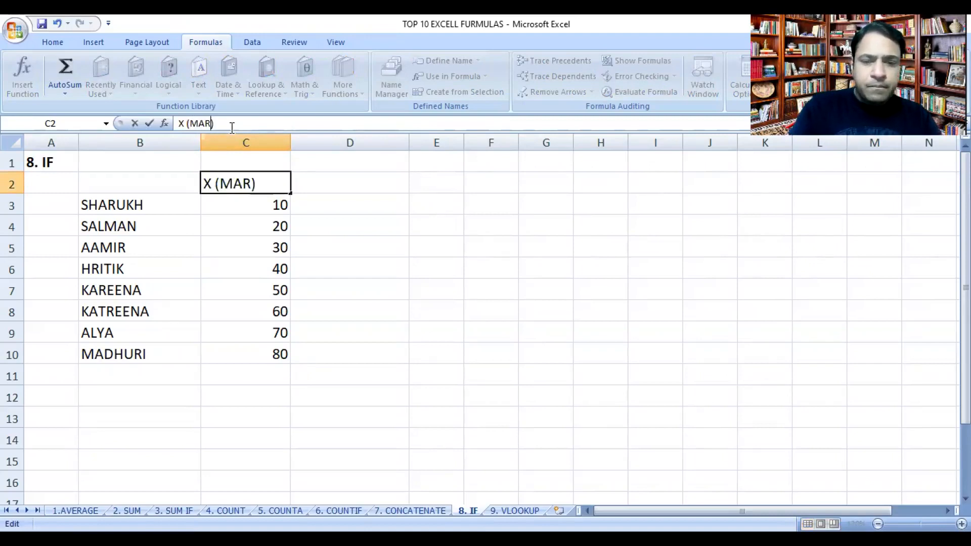
type("UT OF ")
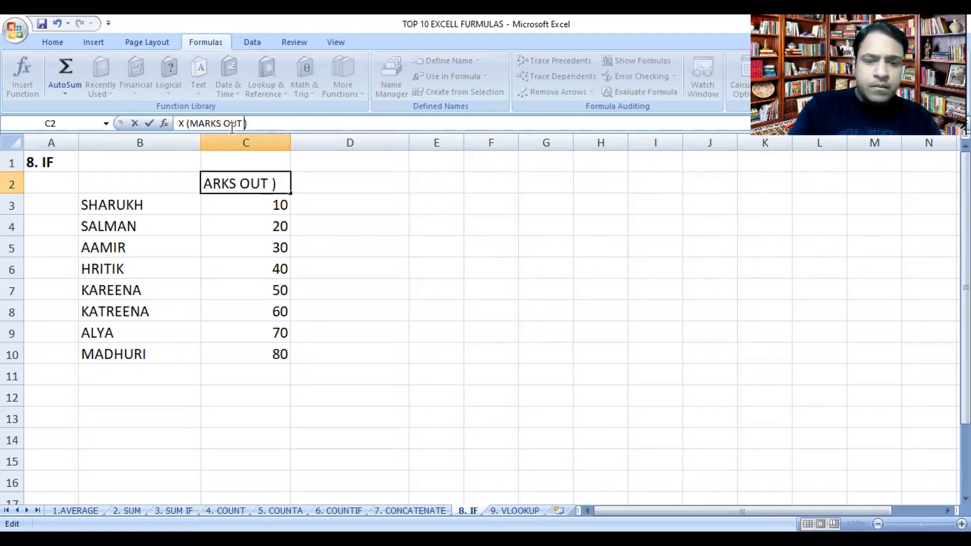
type("100")
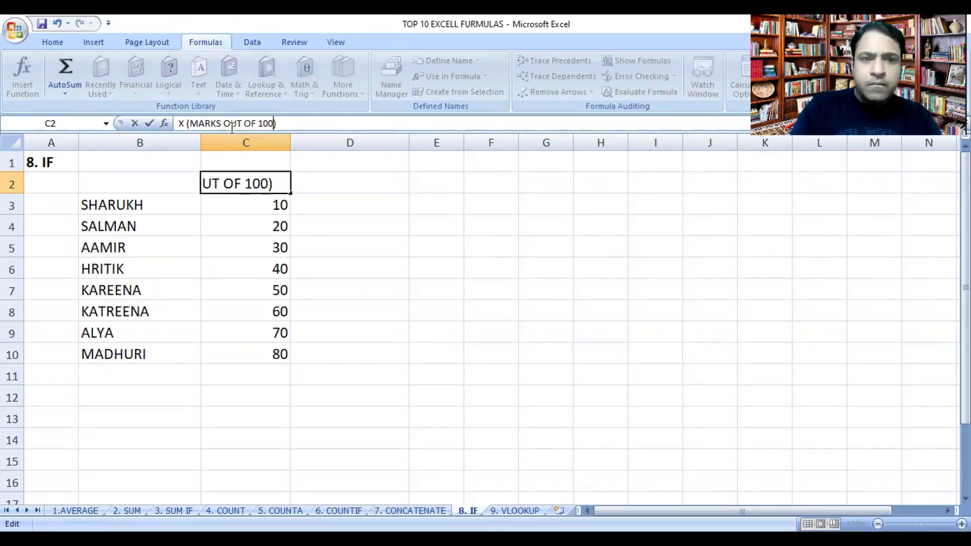
key("Return")
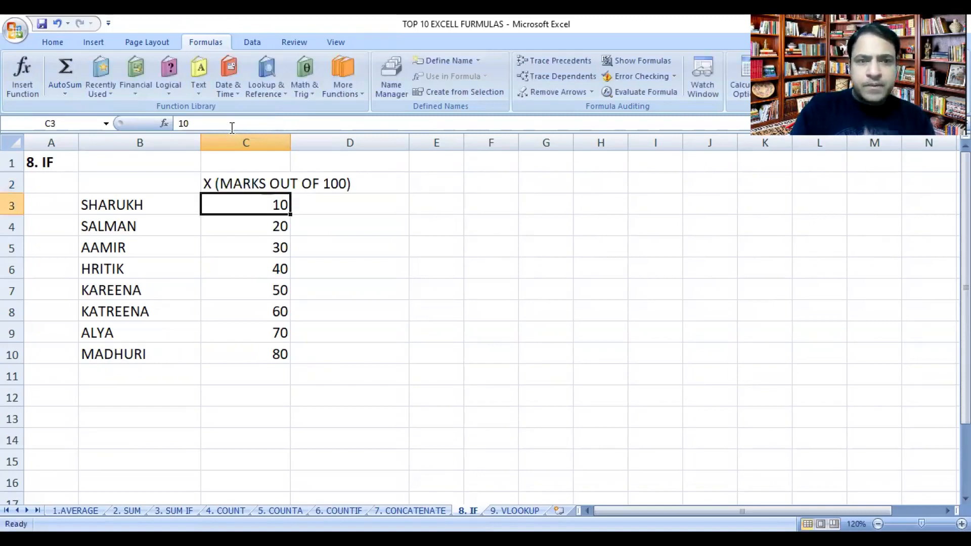
Step: Start an IF formula in cell D3 with the logical test C3>50
left_click(314, 205)
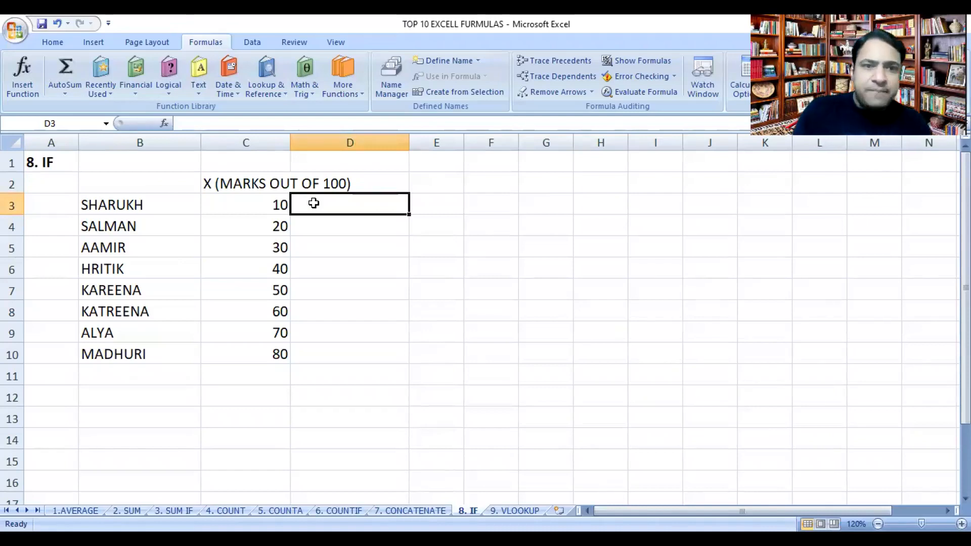
left_click(168, 81)
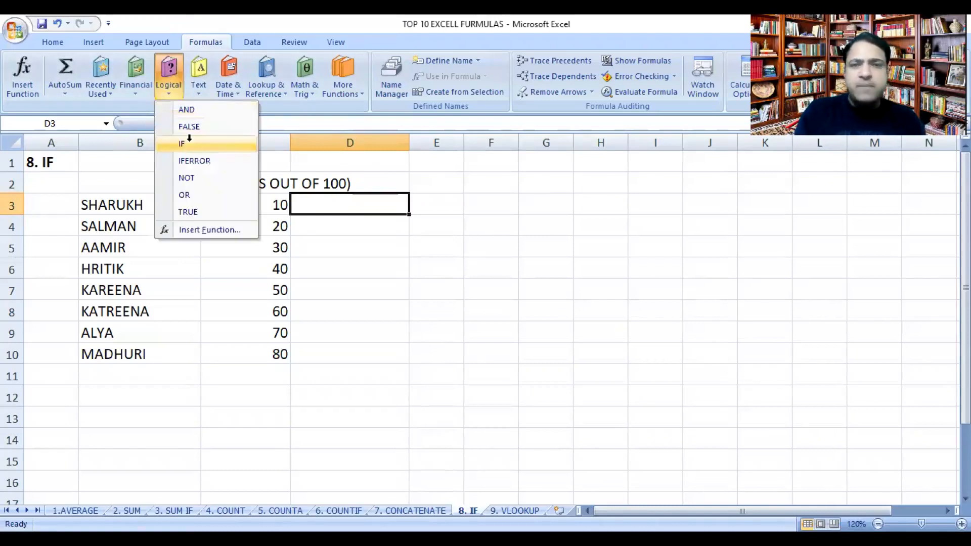
left_click(191, 145)
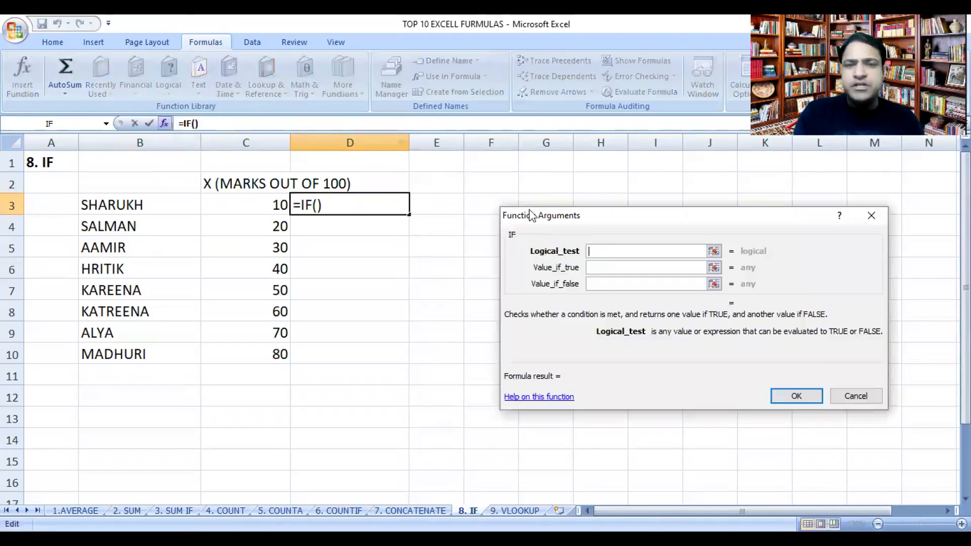
left_click(253, 207)
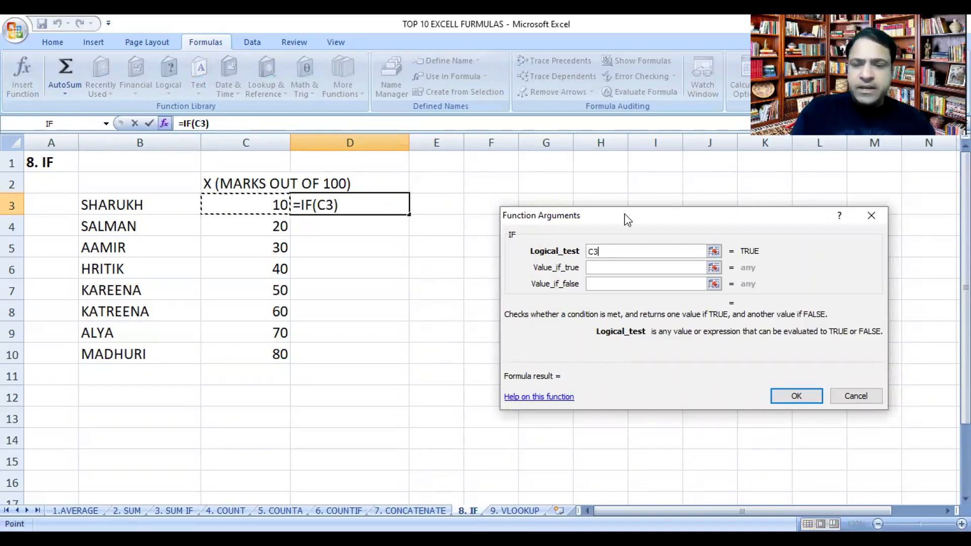
type(">")
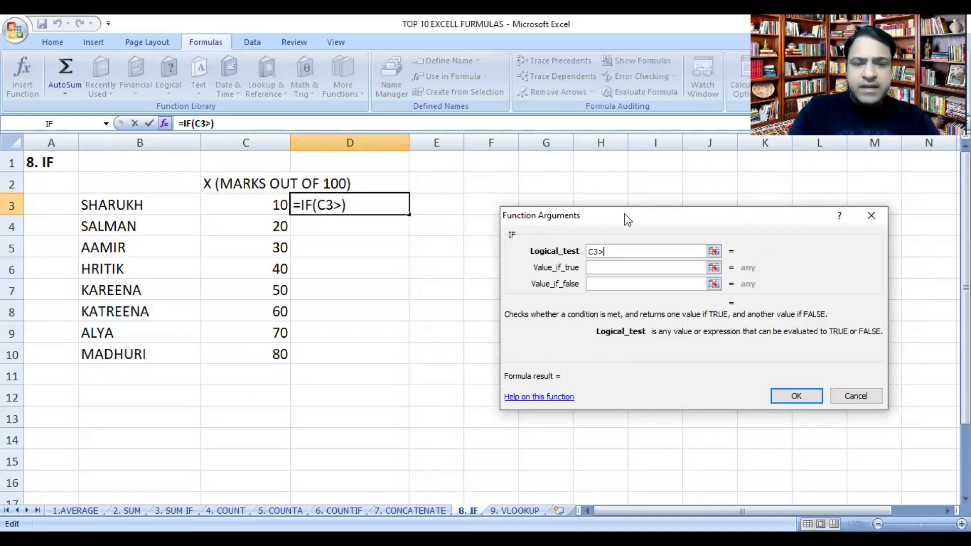
type("50")
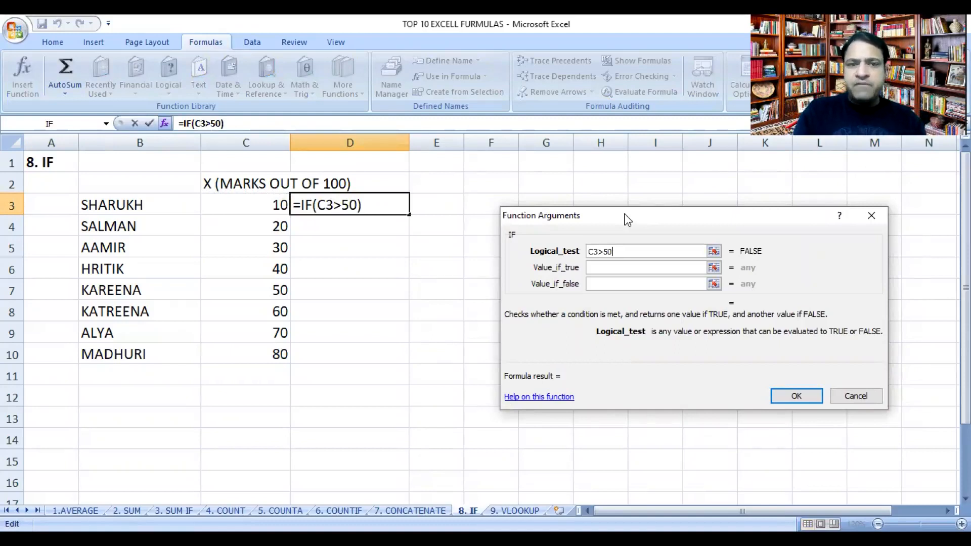
Step: Complete the IF formula in D3 with PASS if true and FAIL if false, and fill it down through D10
left_click(617, 268)
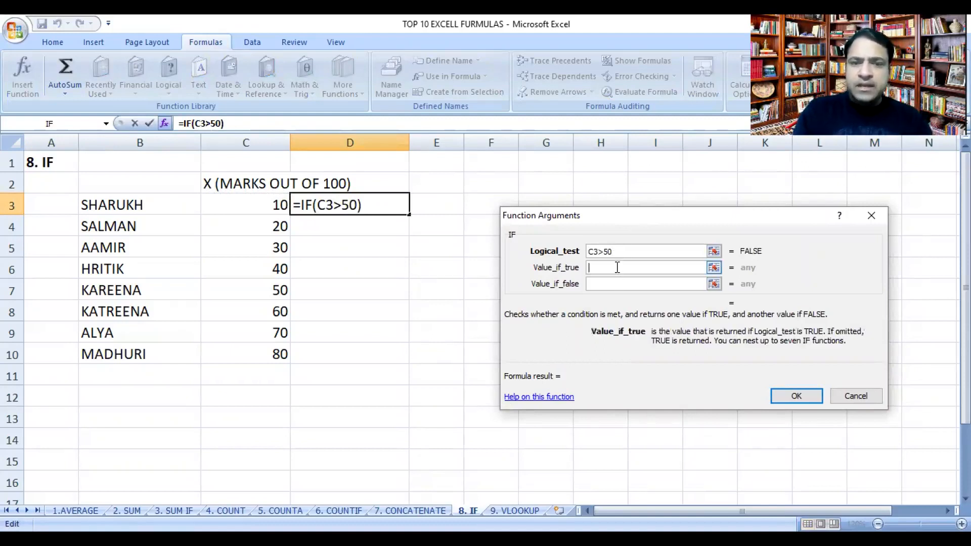
type("PASS")
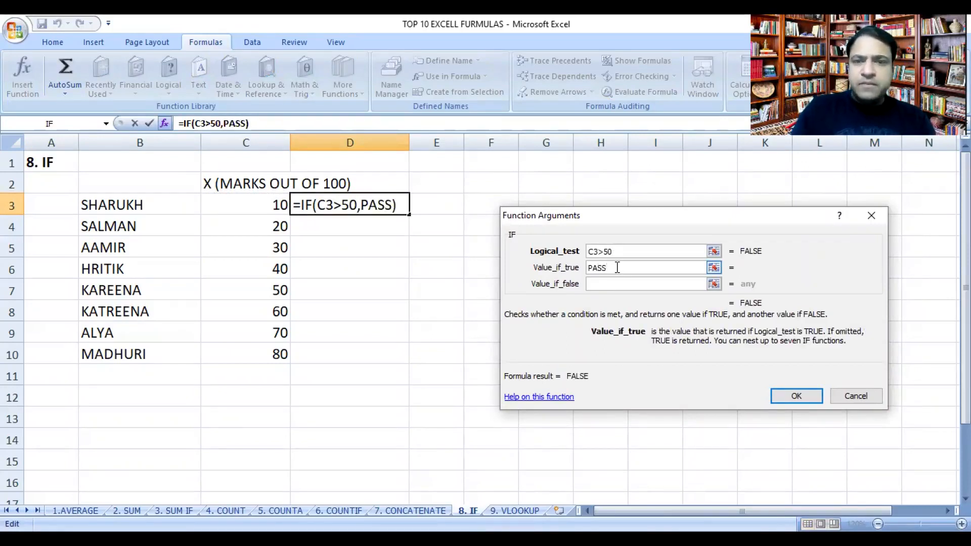
left_click(620, 283)
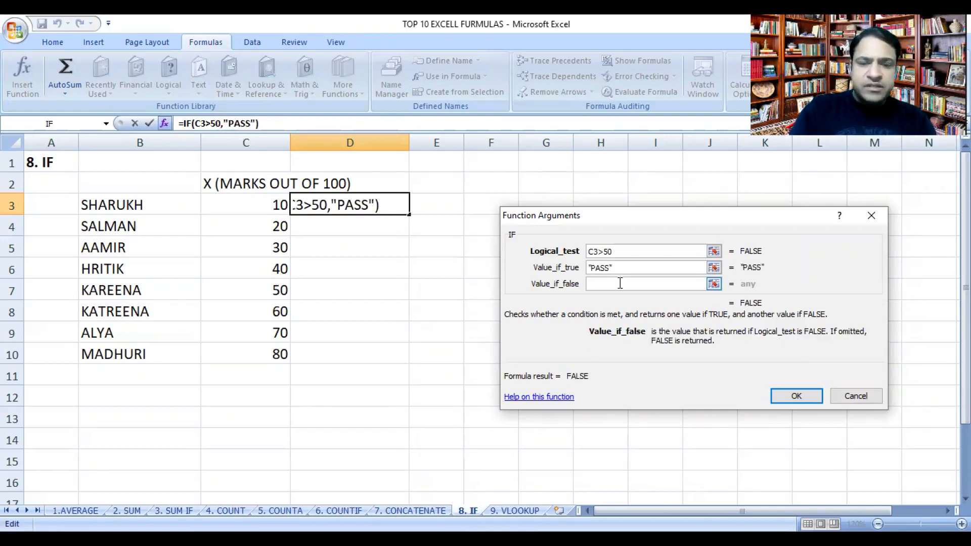
type("FAIL")
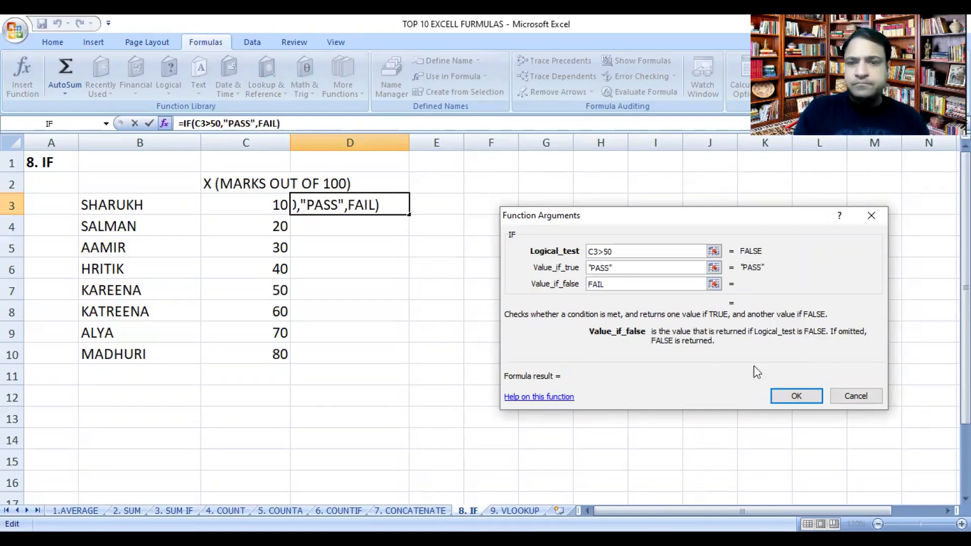
left_click(793, 396)
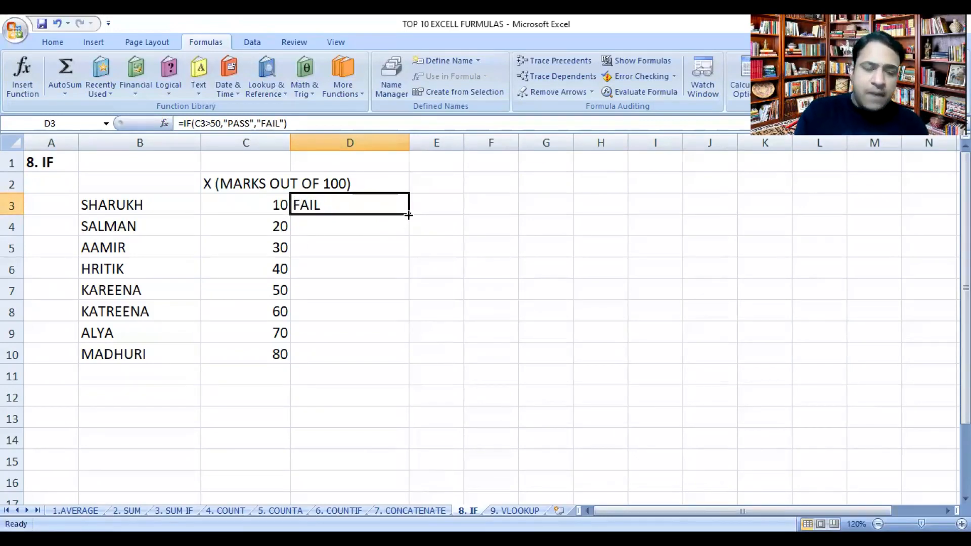
left_click_drag(408, 215, 401, 353)
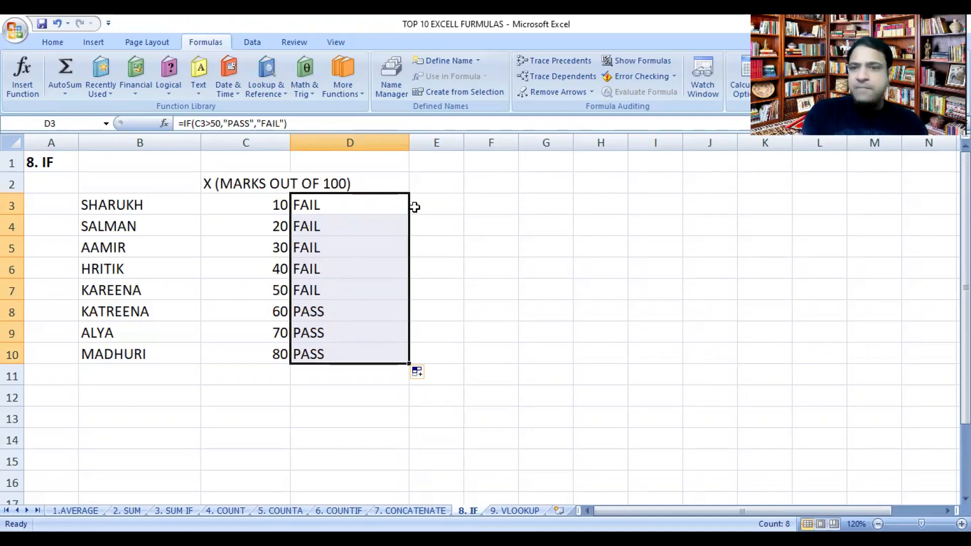
Step: On the 9. VLOOKUP sheet, enter the labels NAME : in B12 and MARKS IN STATS: in B13
left_click(420, 43)
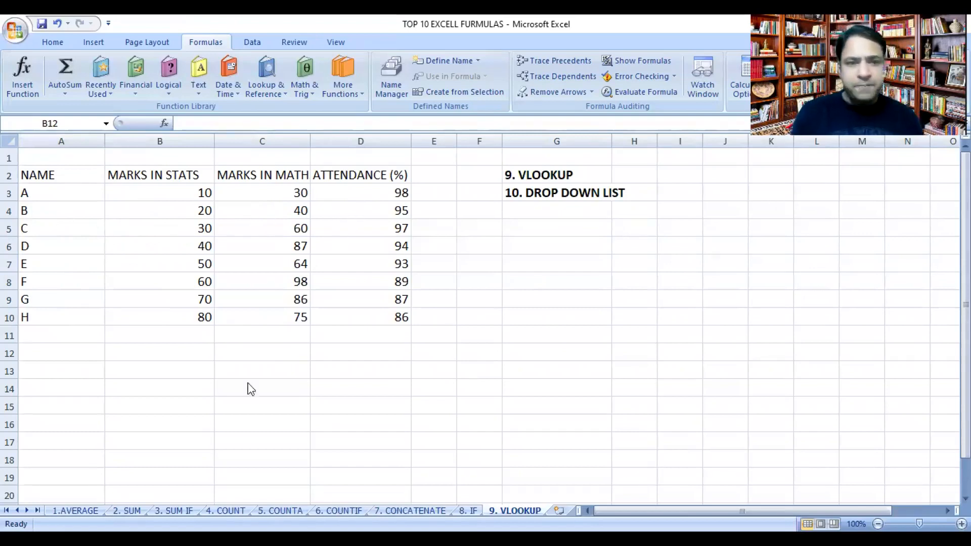
left_click(195, 368)
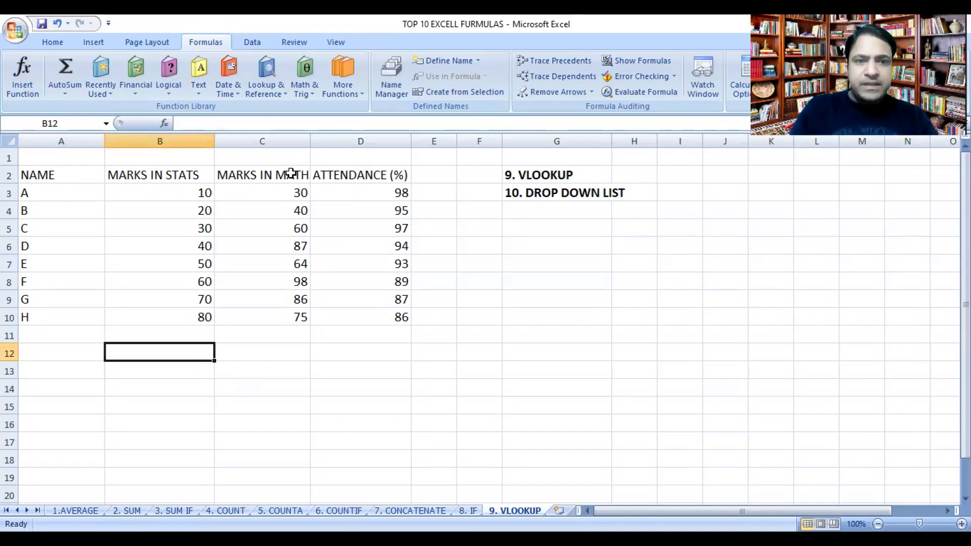
type("NAM")
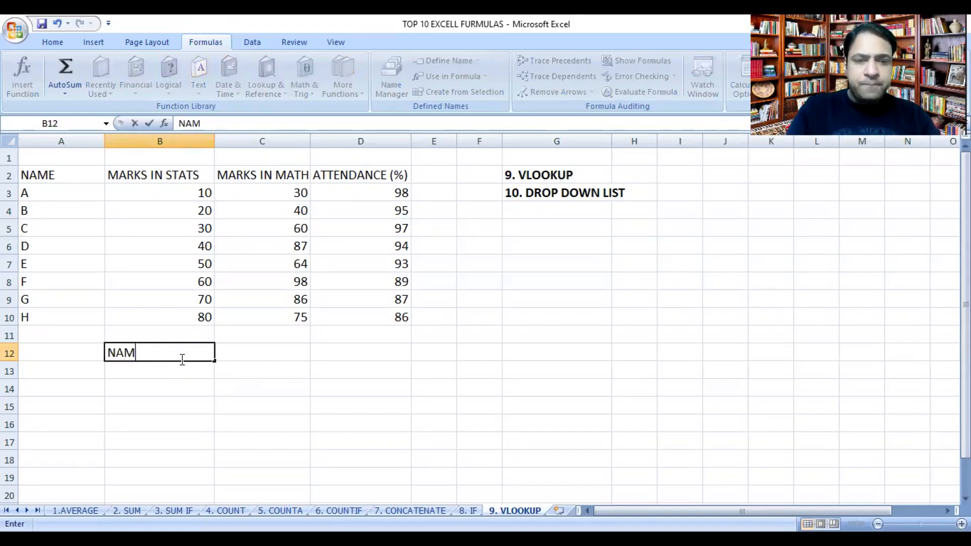
type("E :")
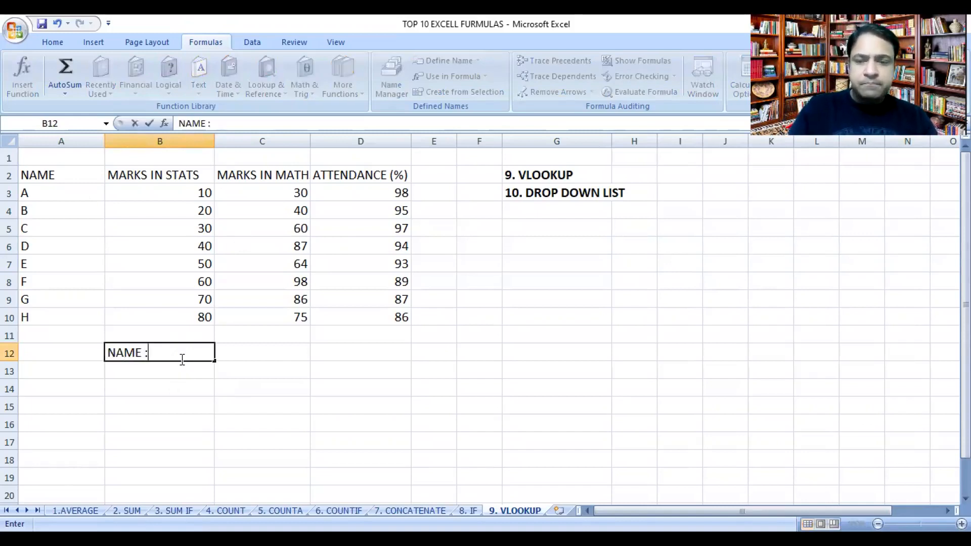
key("Return")
type("MAR")
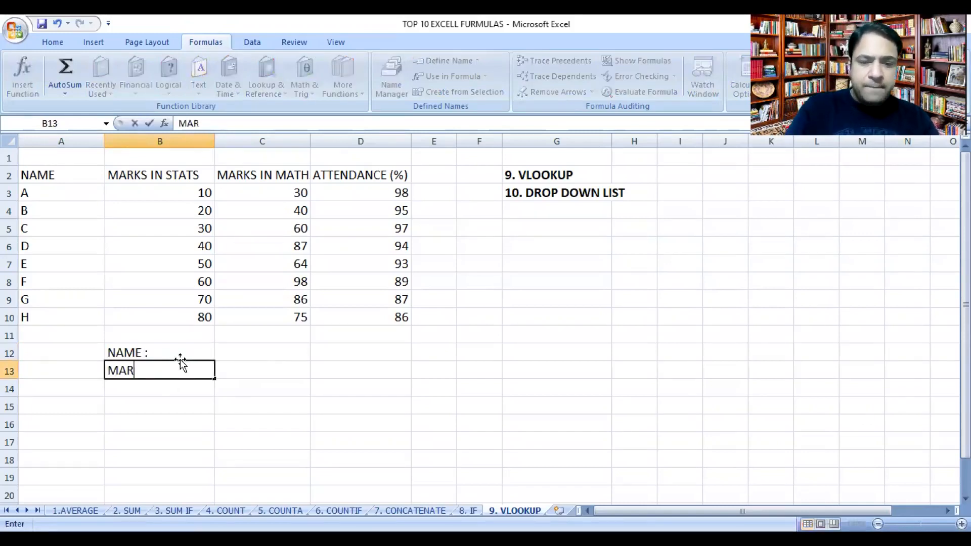
type("KS IN STATS")
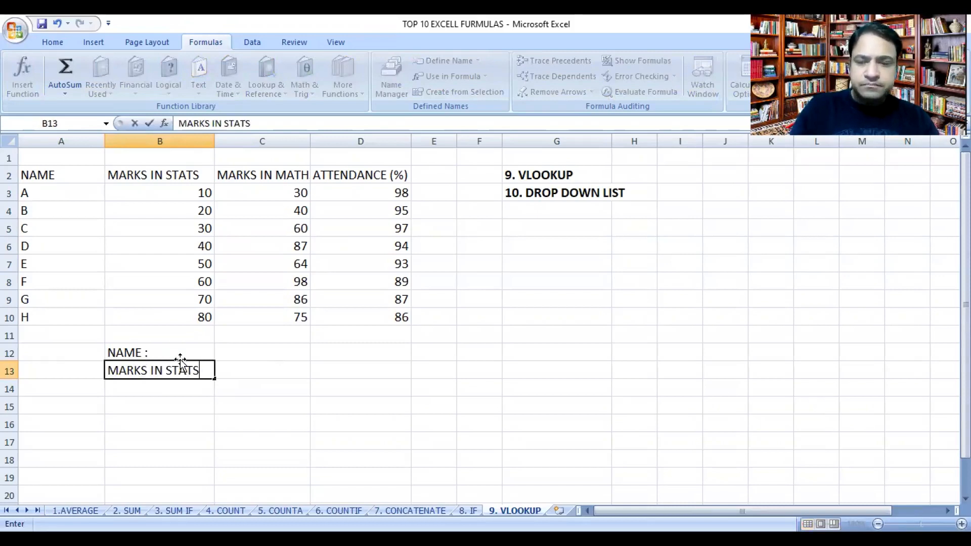
type(":")
key("Return")
Step: Enter the labels MARKS IN MATHS: in B14 and ATTENDANCE: in B15
type("MA")
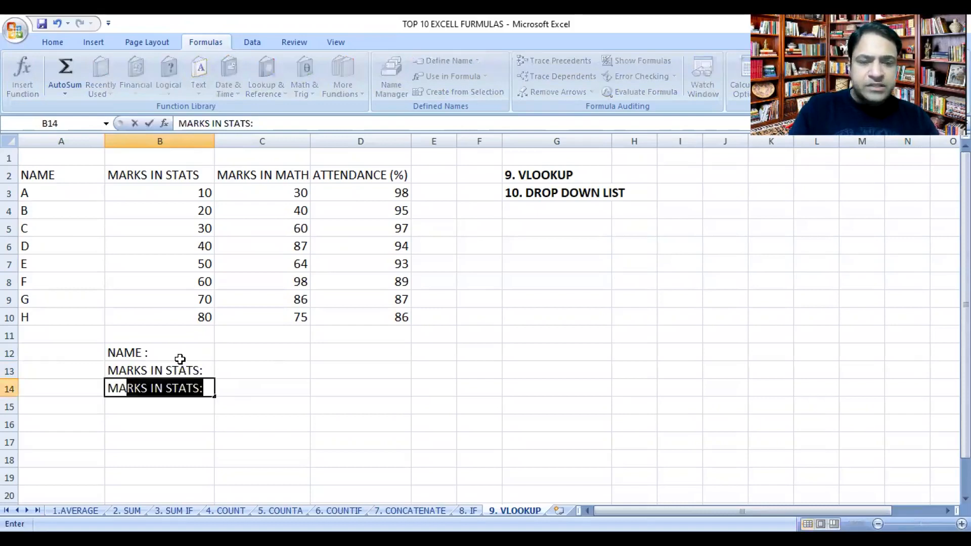
type("RKS IN MA")
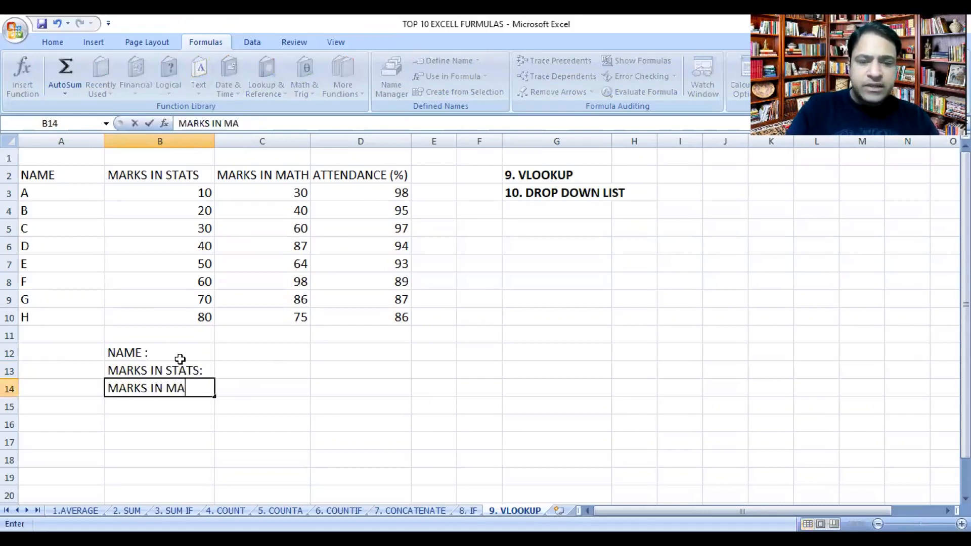
type("THS:")
key("Return")
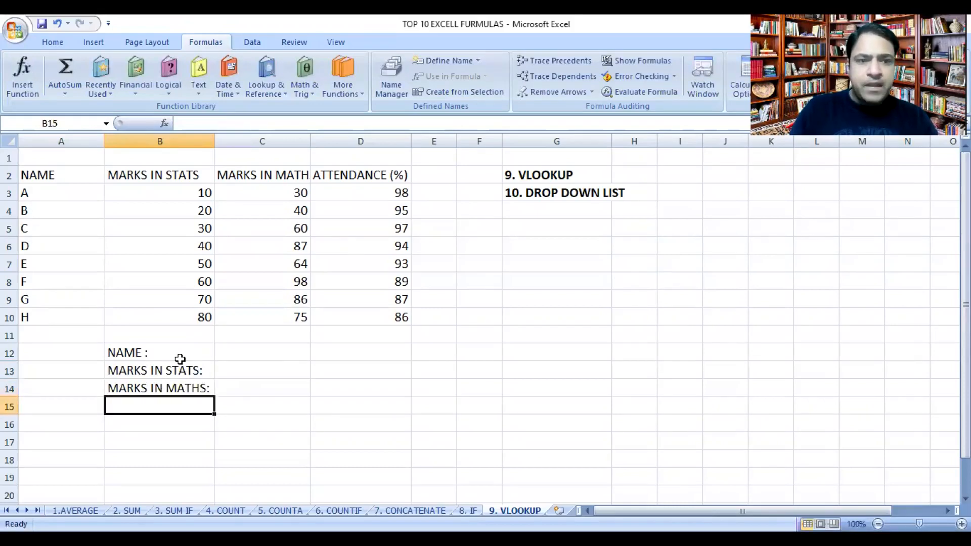
type("A")
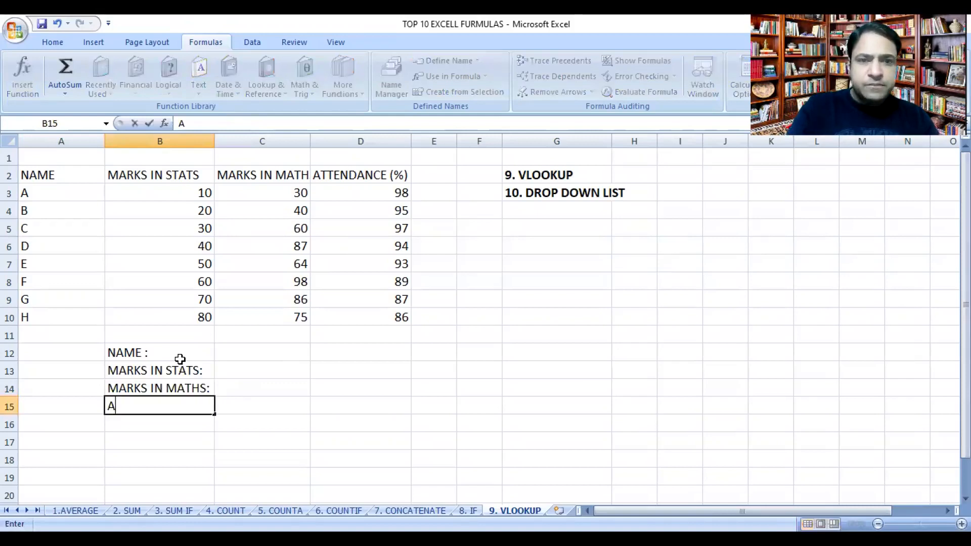
type("TTENDANCE")
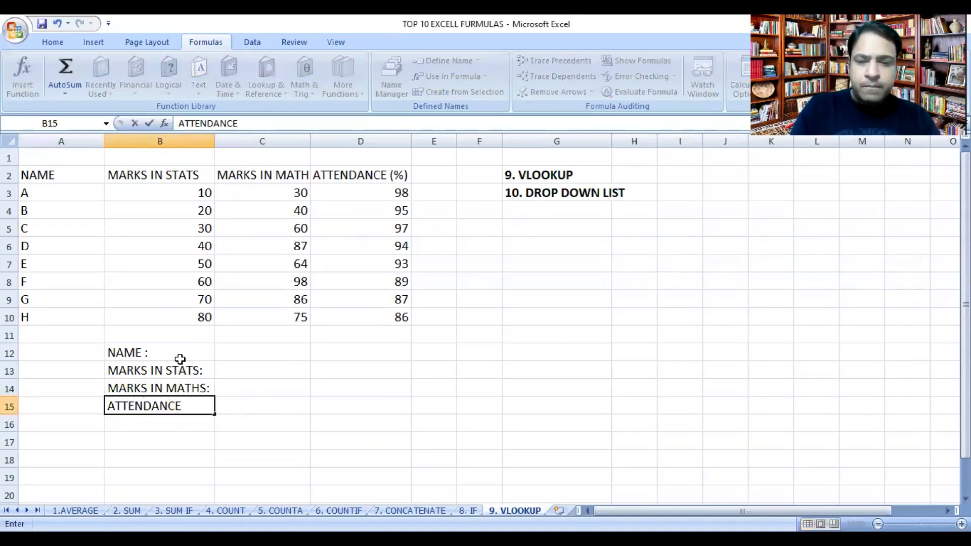
type(":")
key("Return")
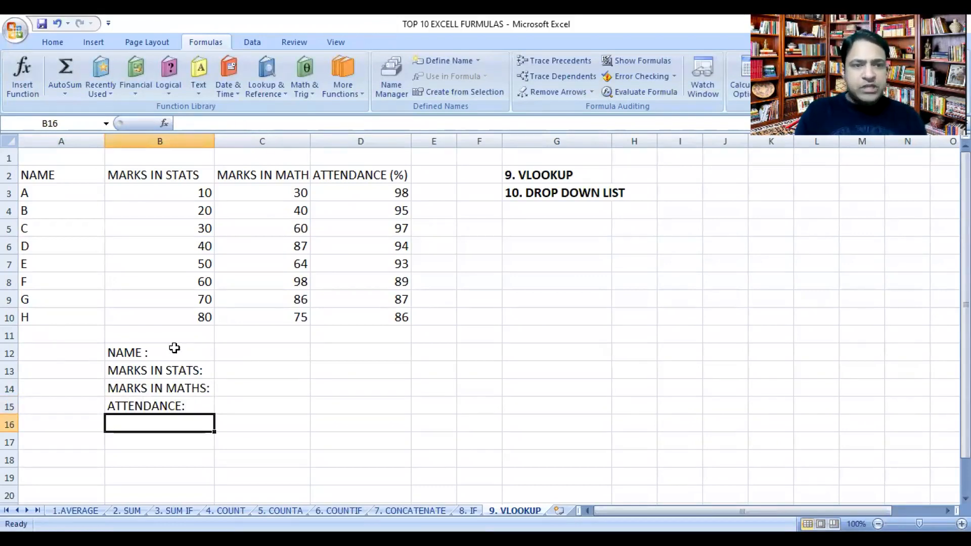
Step: Start a VLOOKUP formula in C13 for the stats marks, with lookup value C12 and table array A3:D10
left_click(261, 358)
left_click(261, 372)
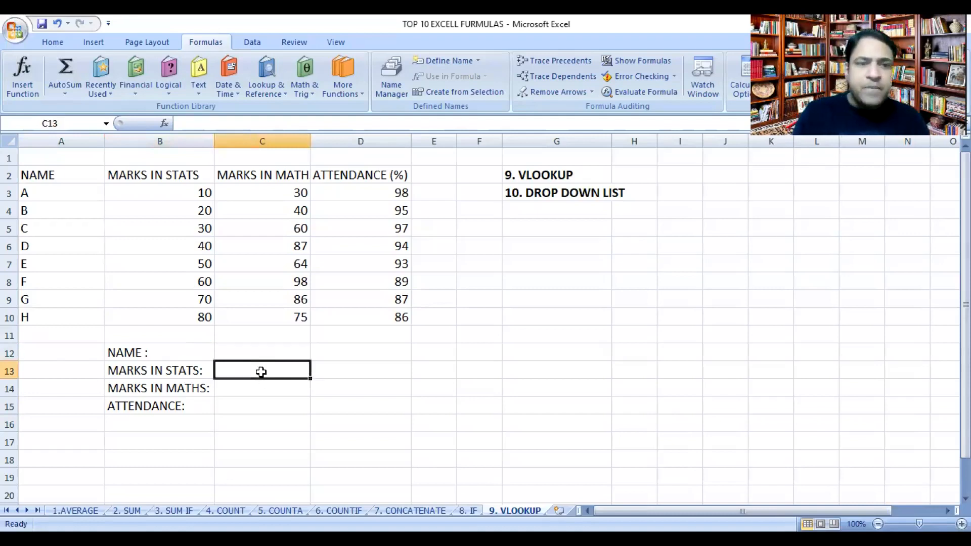
left_click(170, 73)
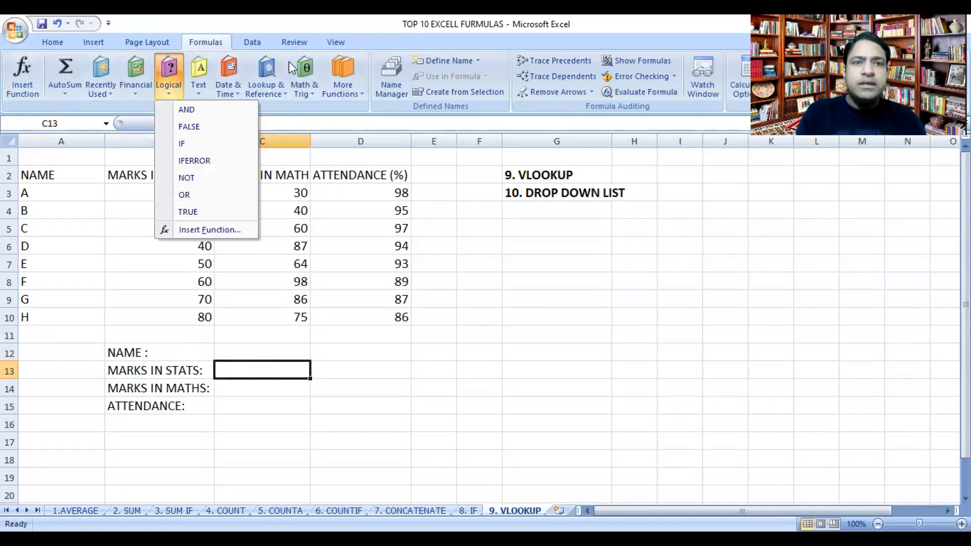
left_click(270, 68)
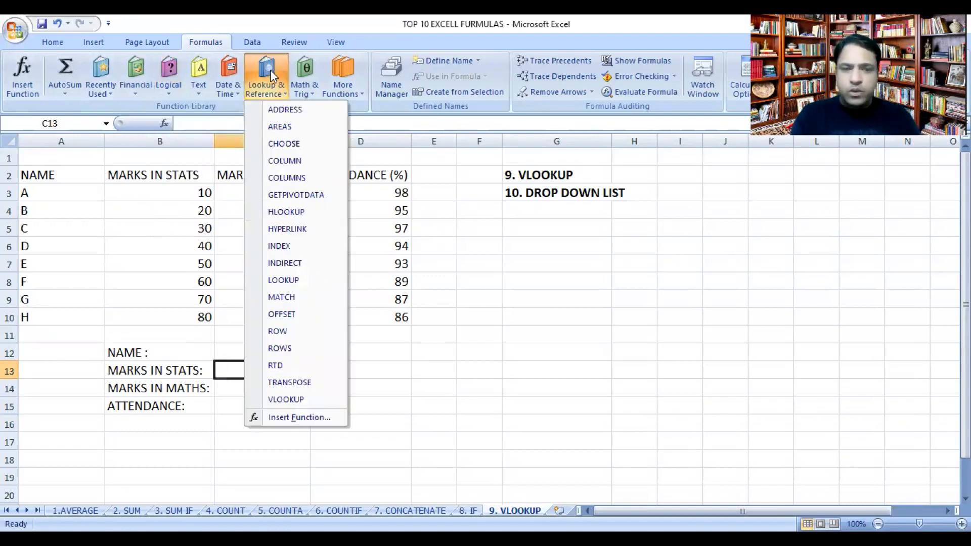
left_click(274, 398)
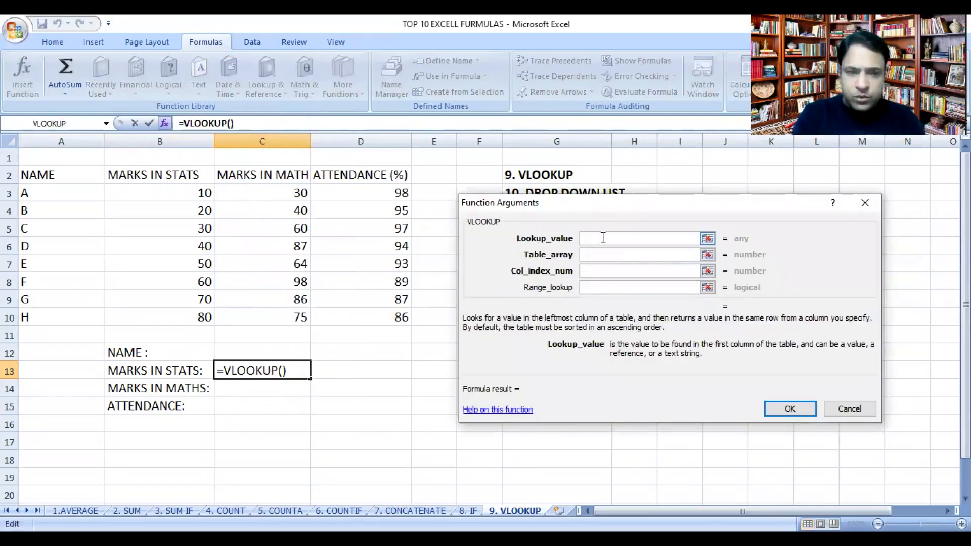
left_click(276, 353)
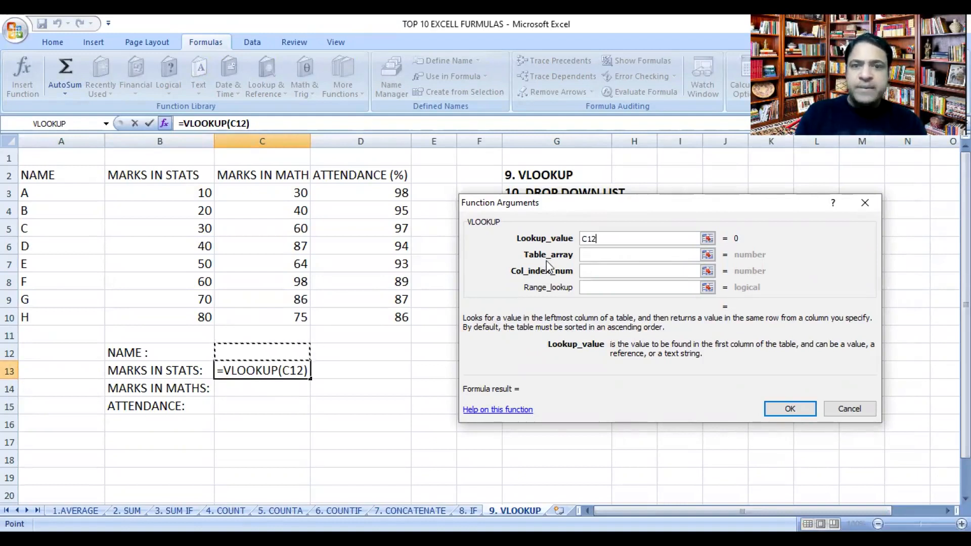
left_click(596, 251)
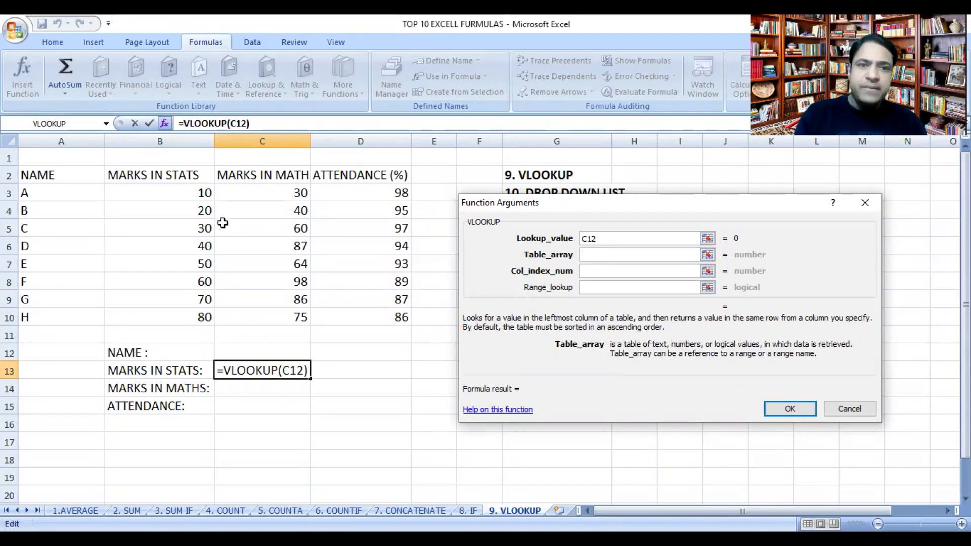
left_click(71, 190)
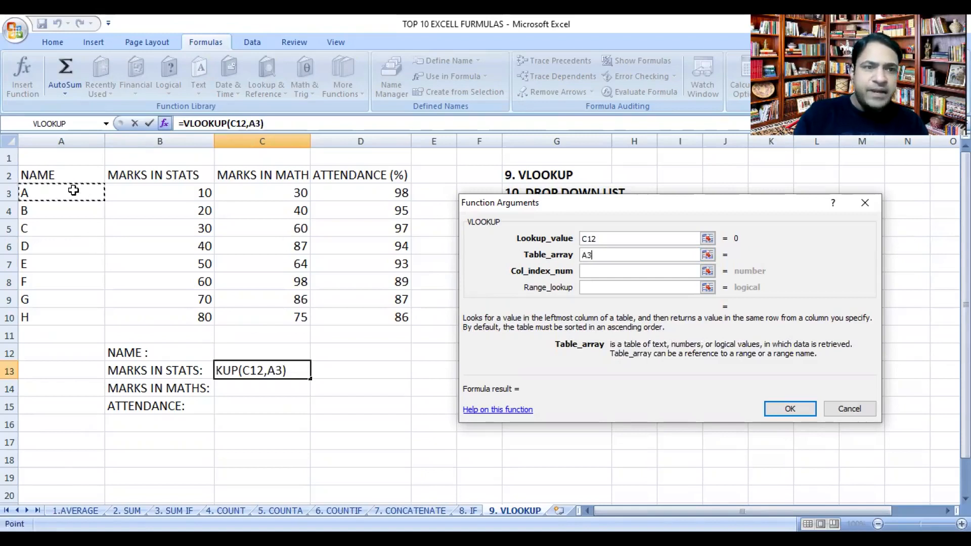
left_click(345, 312, "shift")
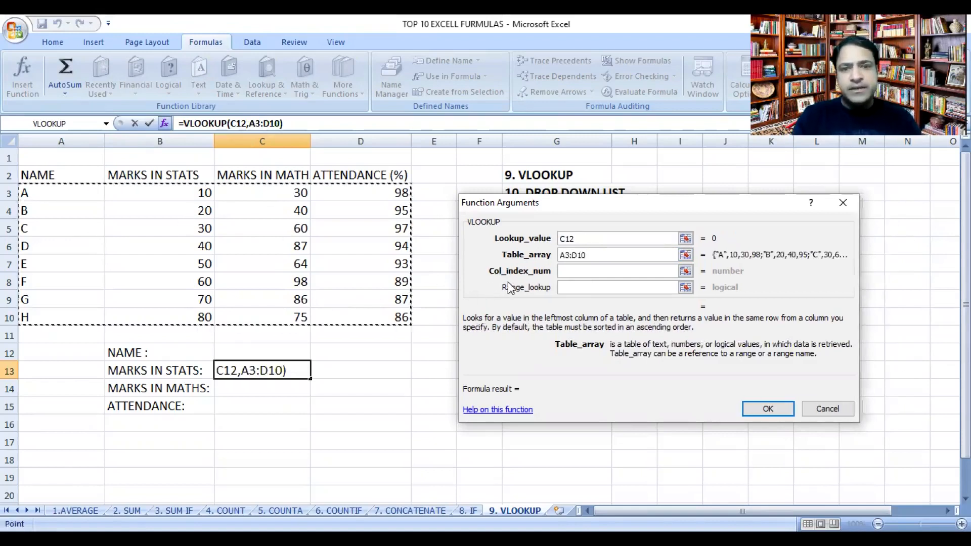
Step: Complete the C13 VLOOKUP with column index 2 and range lookup FALSE
left_click(576, 269)
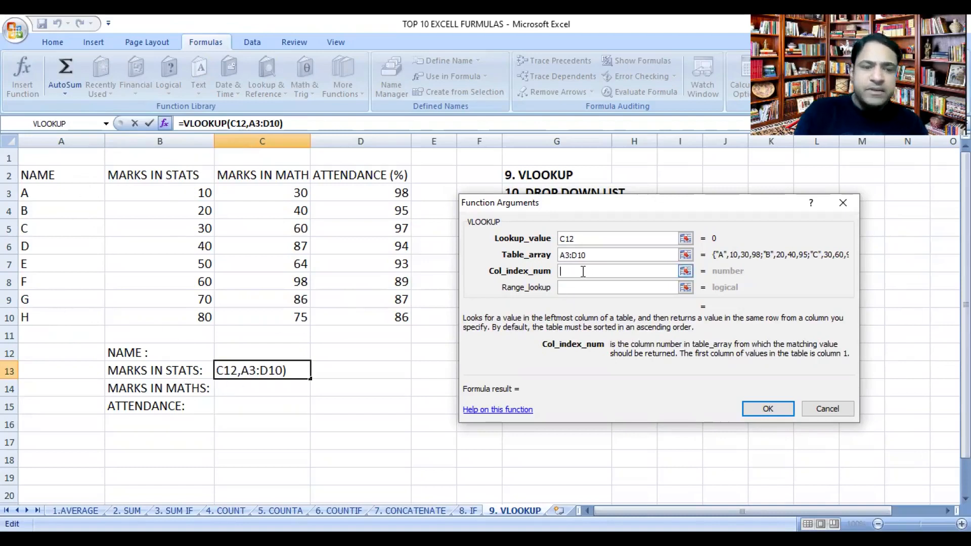
type("2")
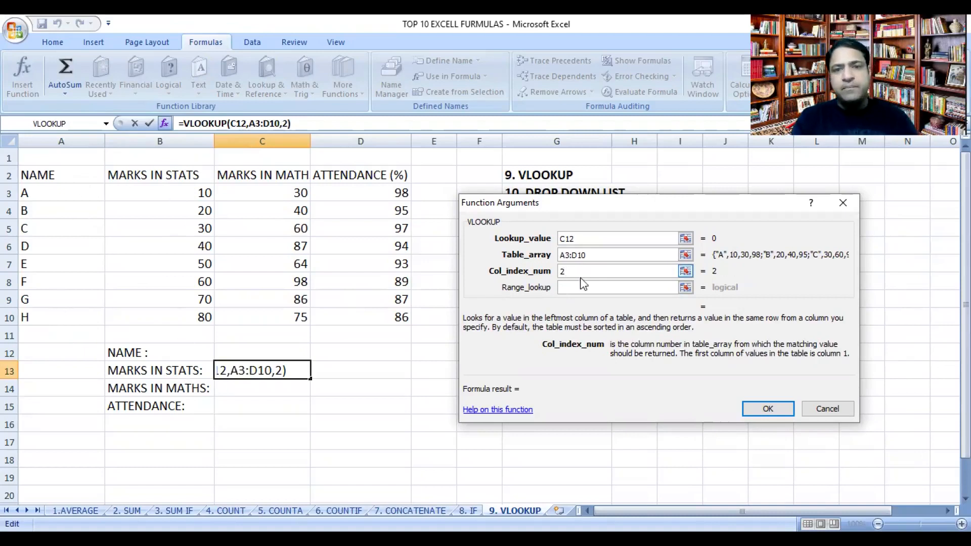
left_click(582, 286)
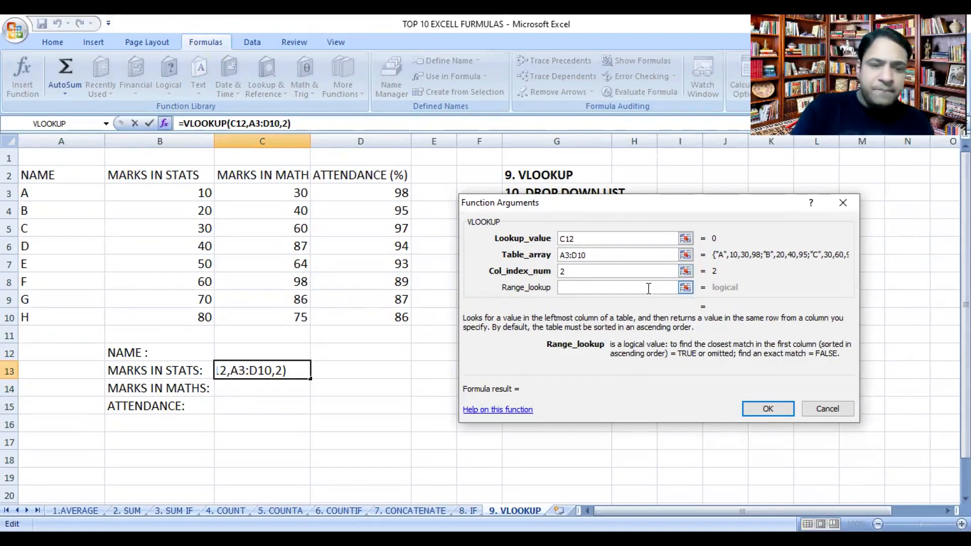
type("FALSE")
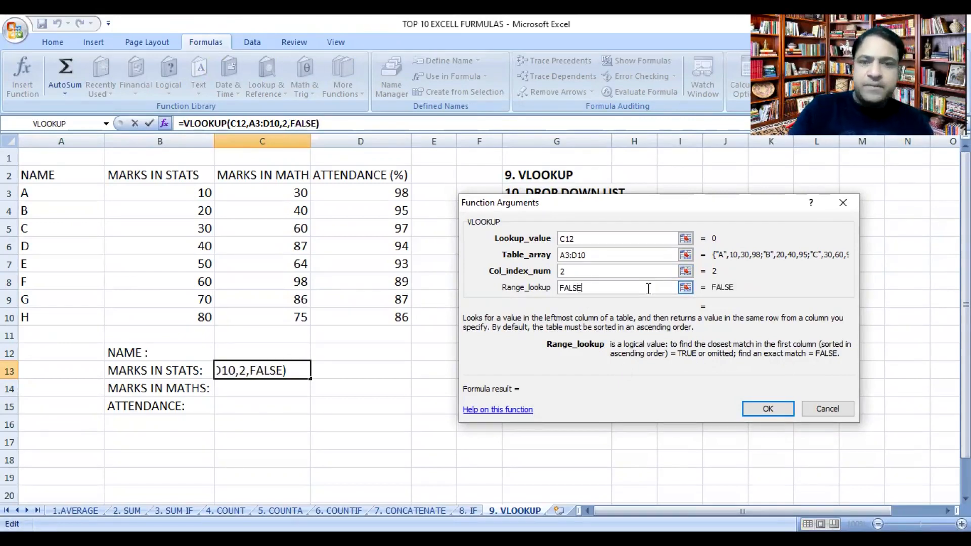
left_click(750, 409)
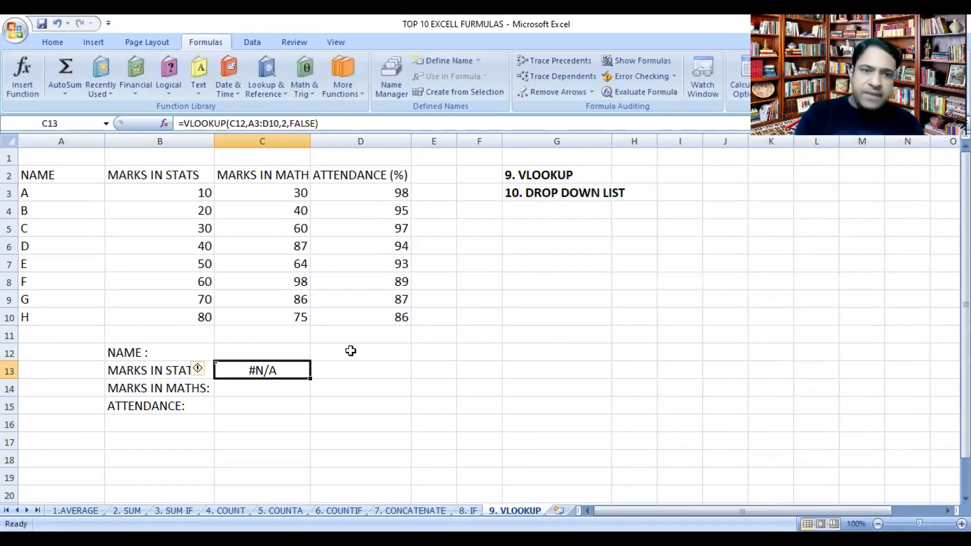
Step: Test the stats lookup by entering A as the name in C12, followed by B
left_click(280, 353)
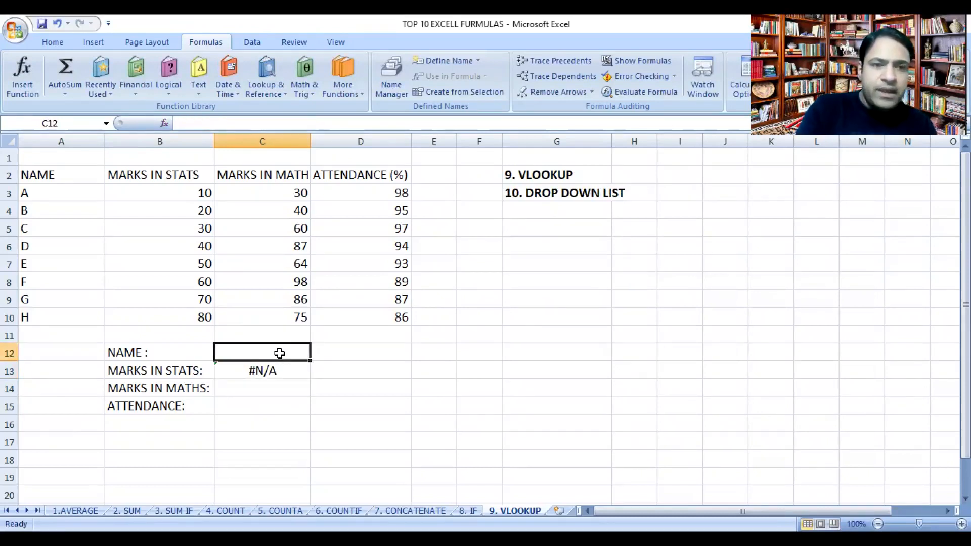
type("A")
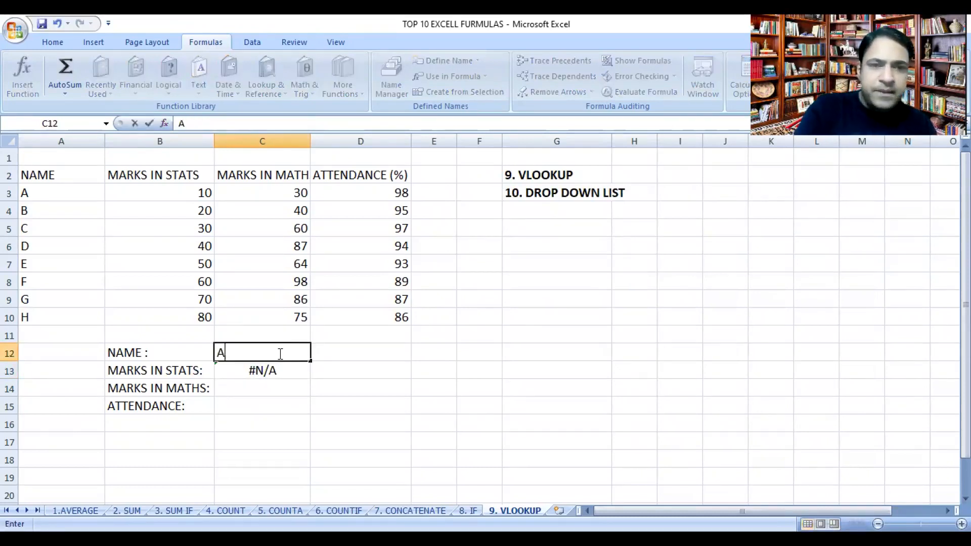
key("Return")
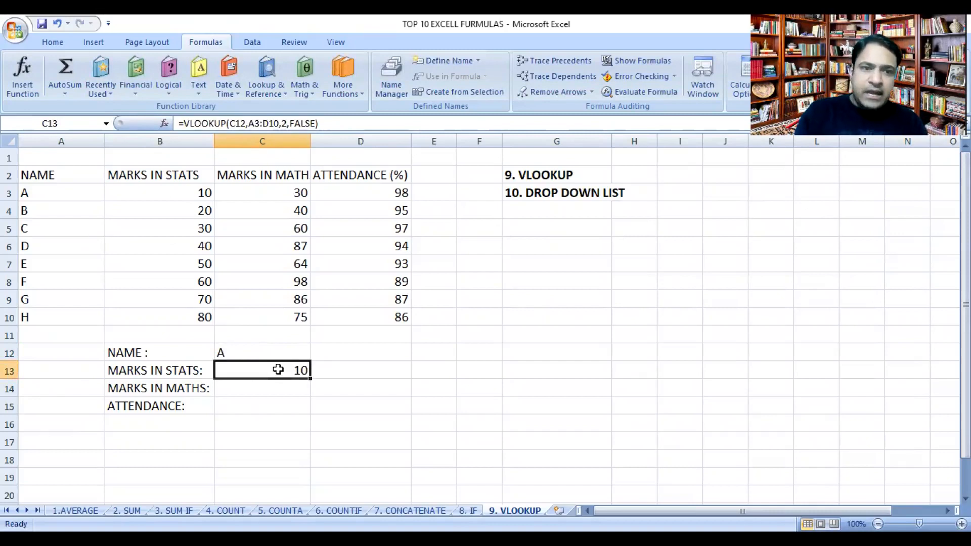
left_click(270, 355)
type("B")
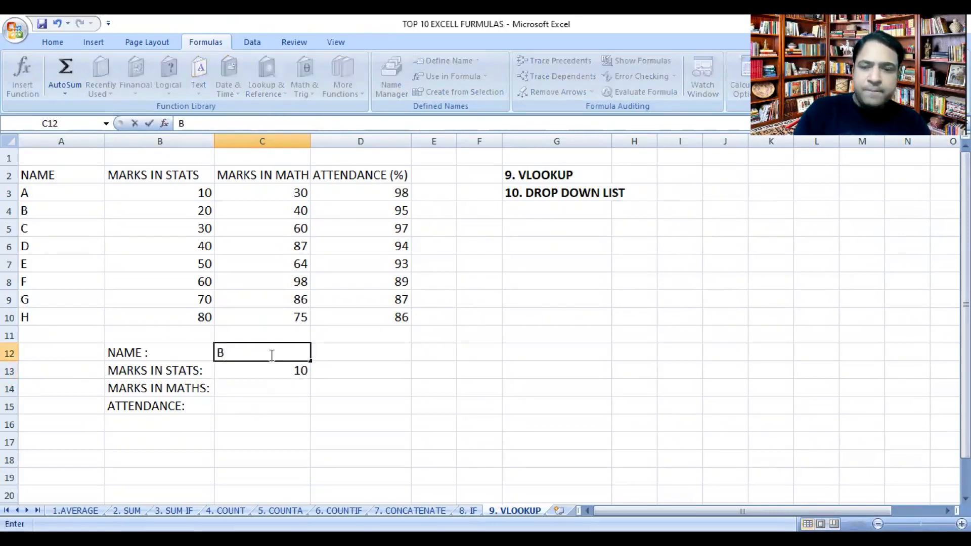
key("Return")
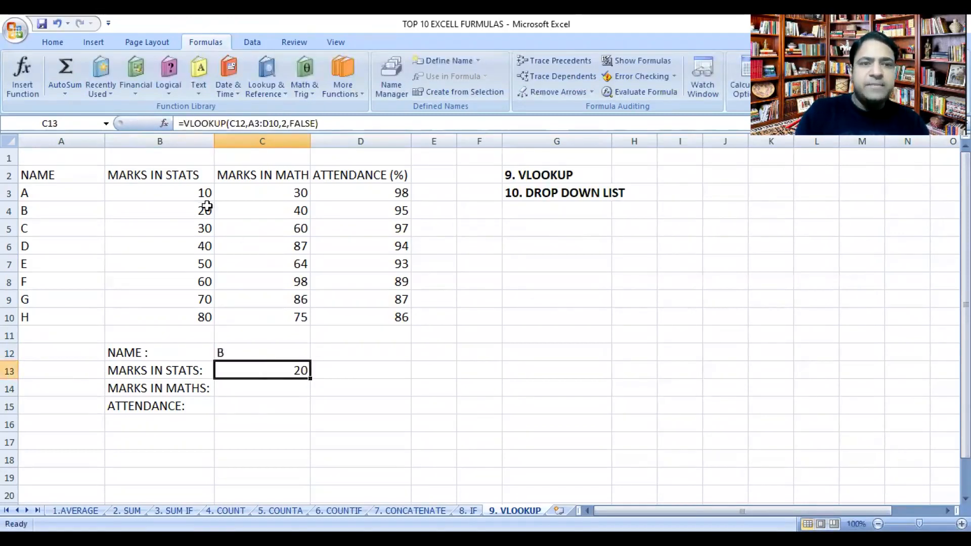
Step: Start a VLOOKUP formula in C14 for the maths marks, with lookup value C12 and table array A3:D10
left_click(262, 387)
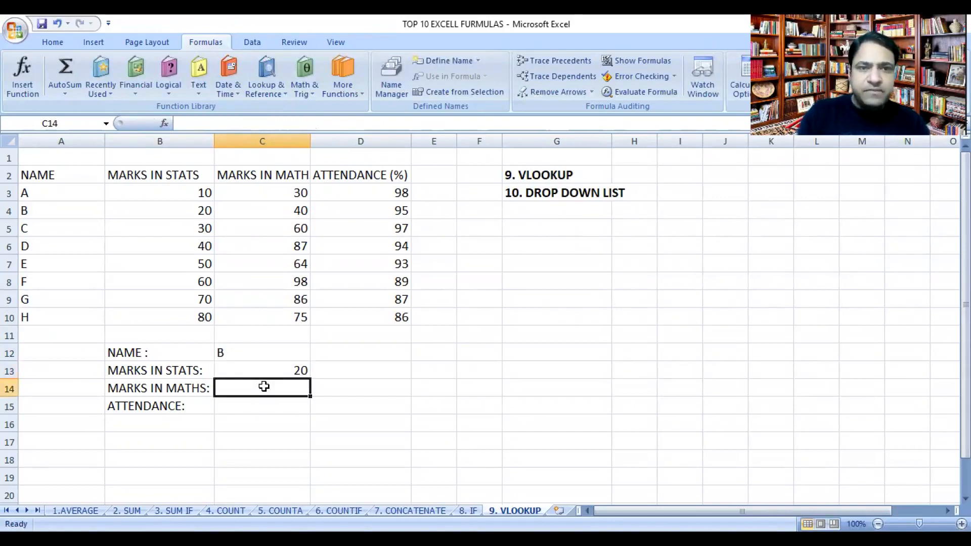
left_click(267, 71)
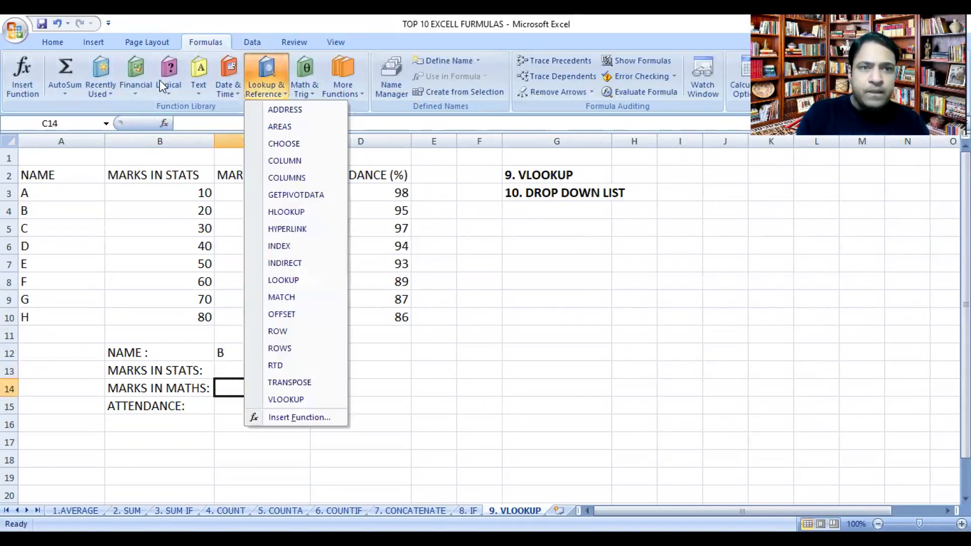
left_click(297, 398)
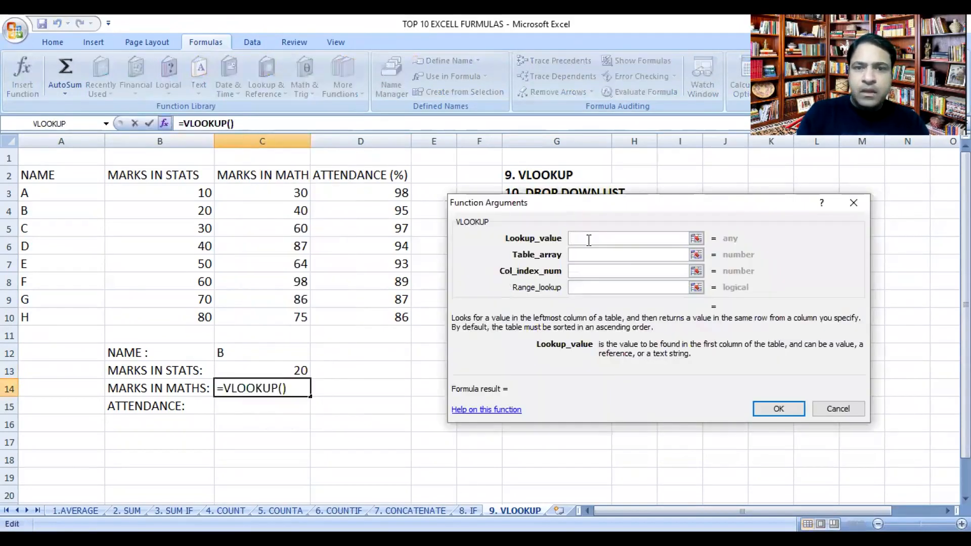
left_click(244, 351)
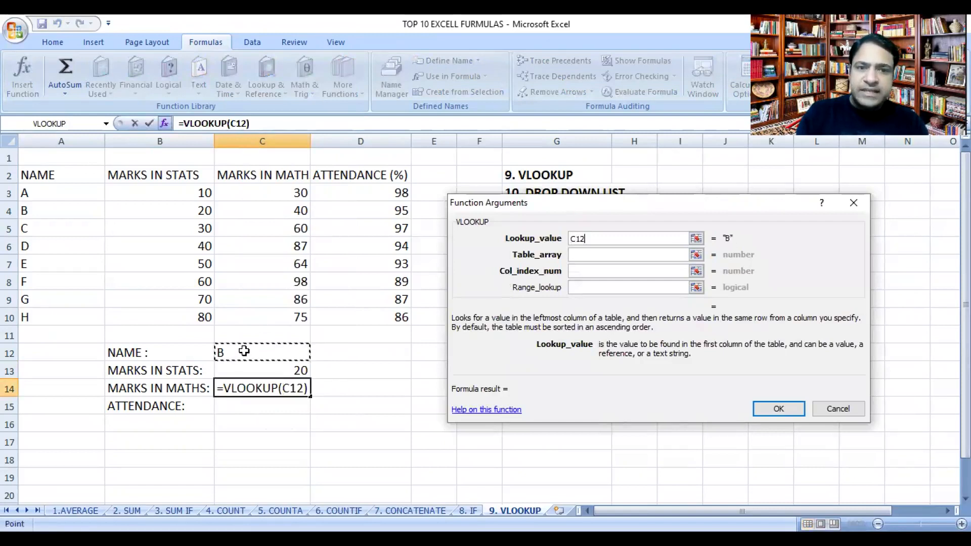
left_click(577, 255)
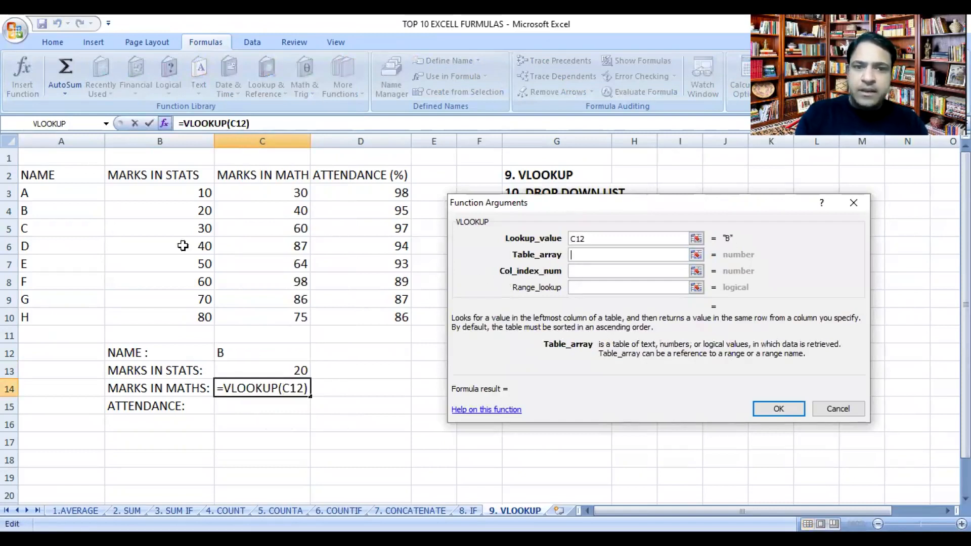
left_click(66, 196)
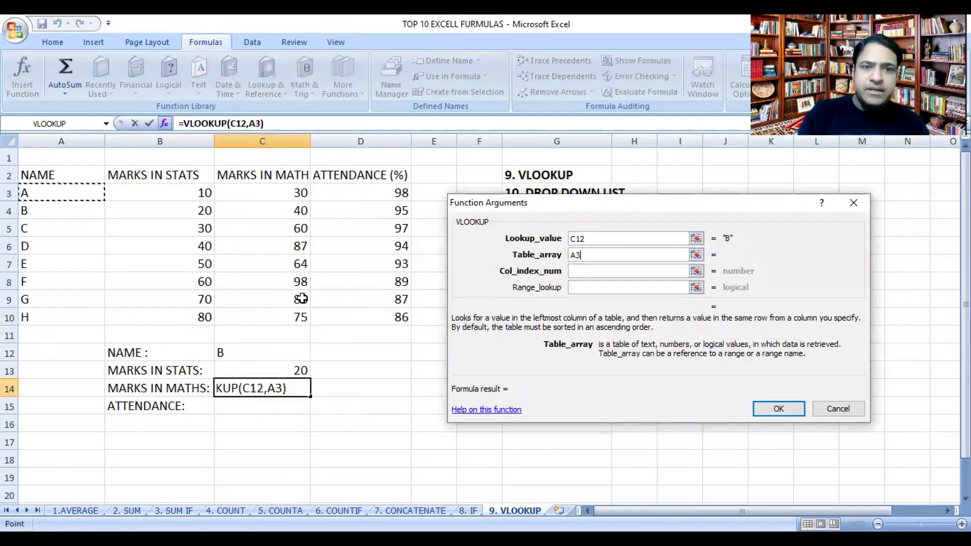
left_click_drag(67, 196, 319, 315)
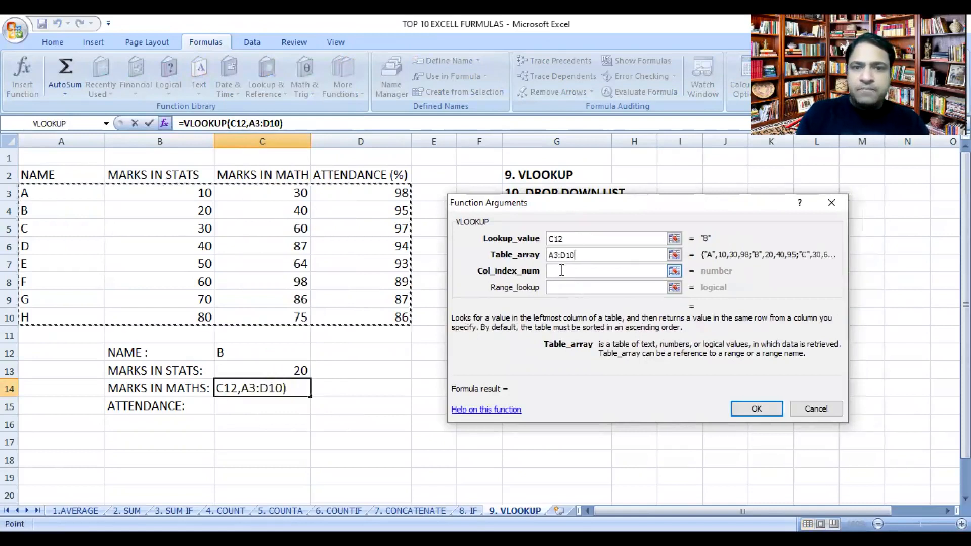
Step: Complete the C14 VLOOKUP with column index 3 and range lookup FALSE
left_click(563, 271)
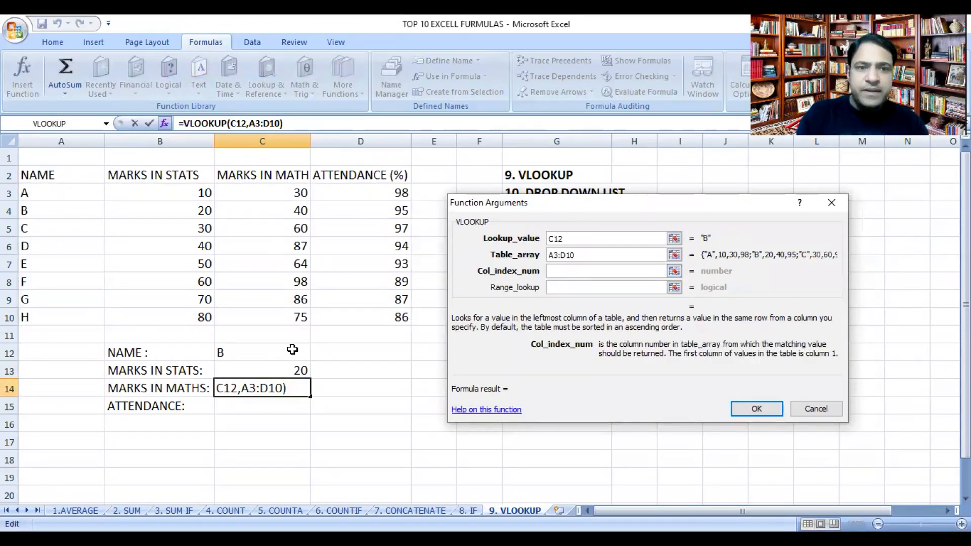
type("3")
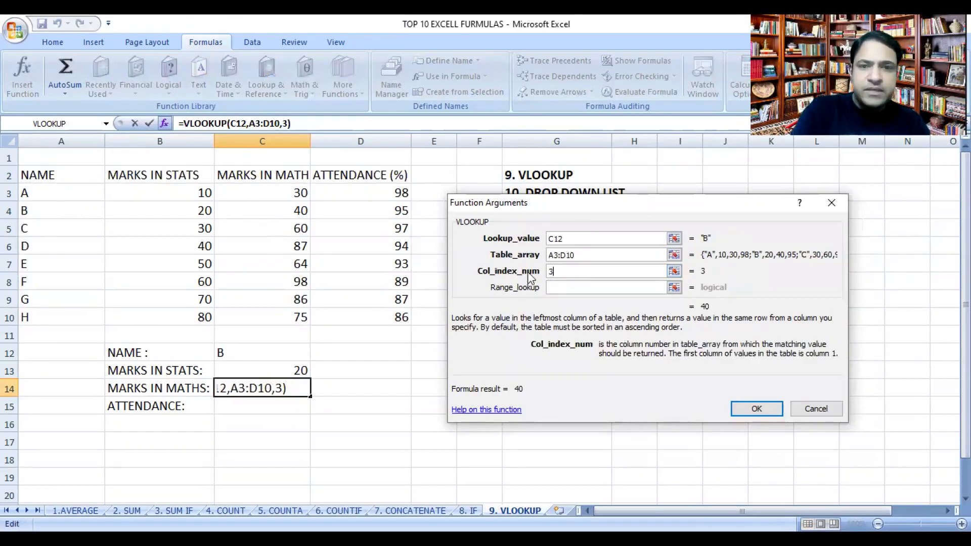
left_click(568, 289)
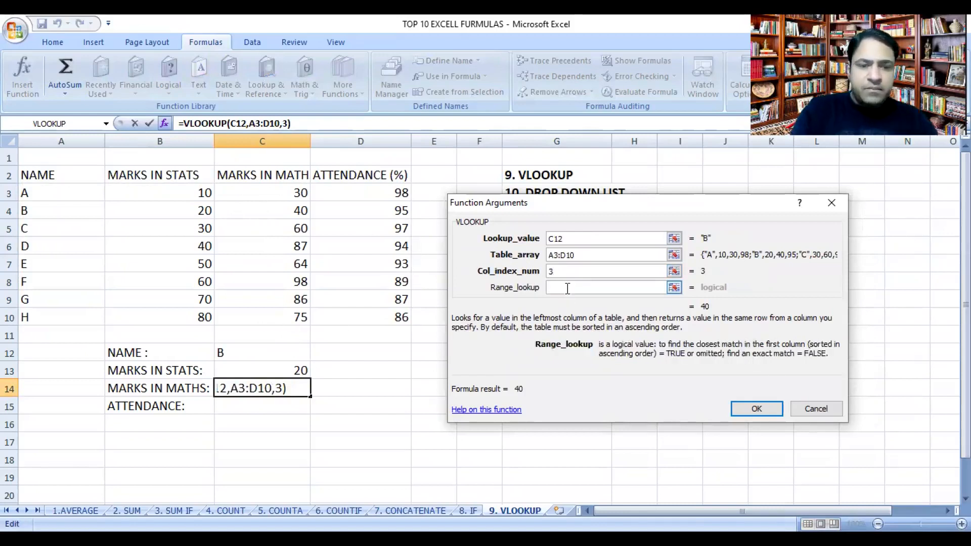
type("FALSE")
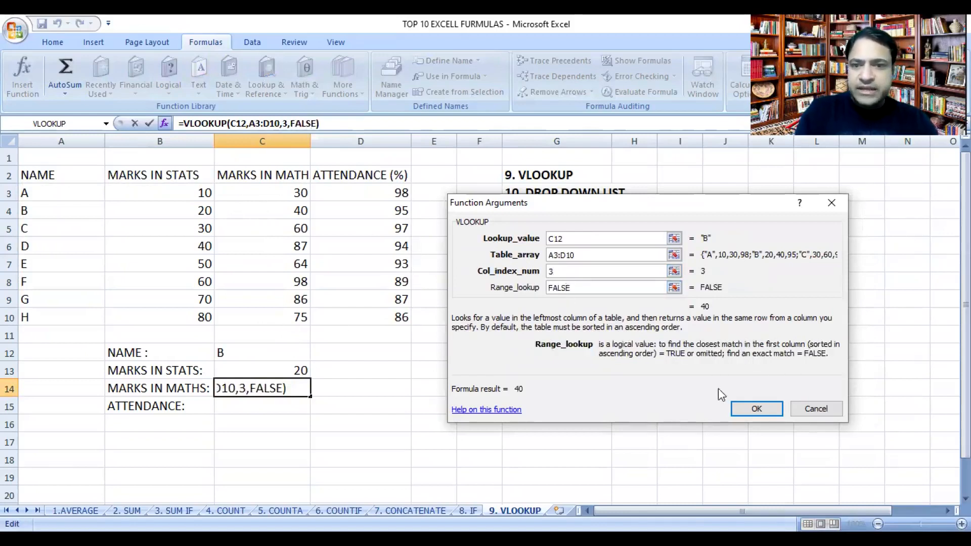
left_click(765, 414)
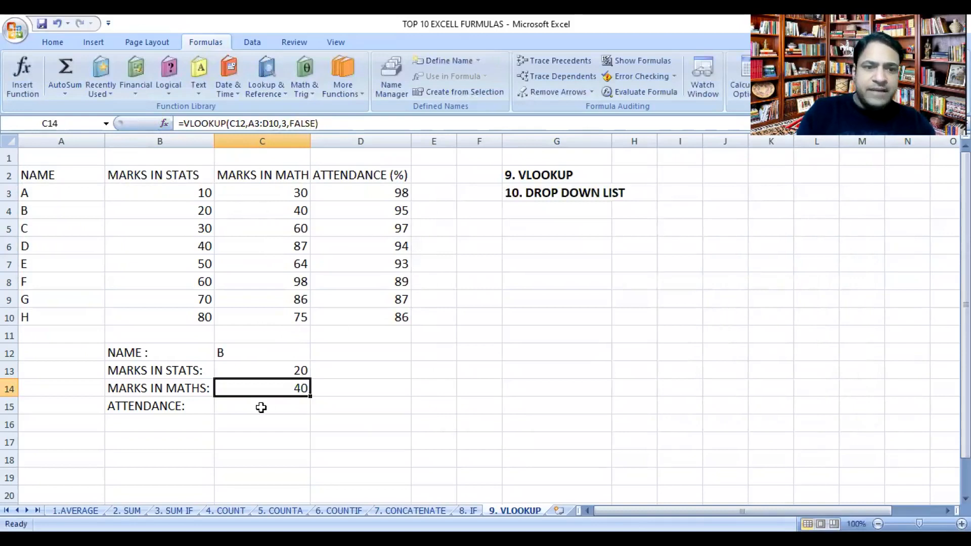
Step: Start a VLOOKUP formula in C15 for the attendance, with lookup value C12 and table array A3:D10
left_click(260, 406)
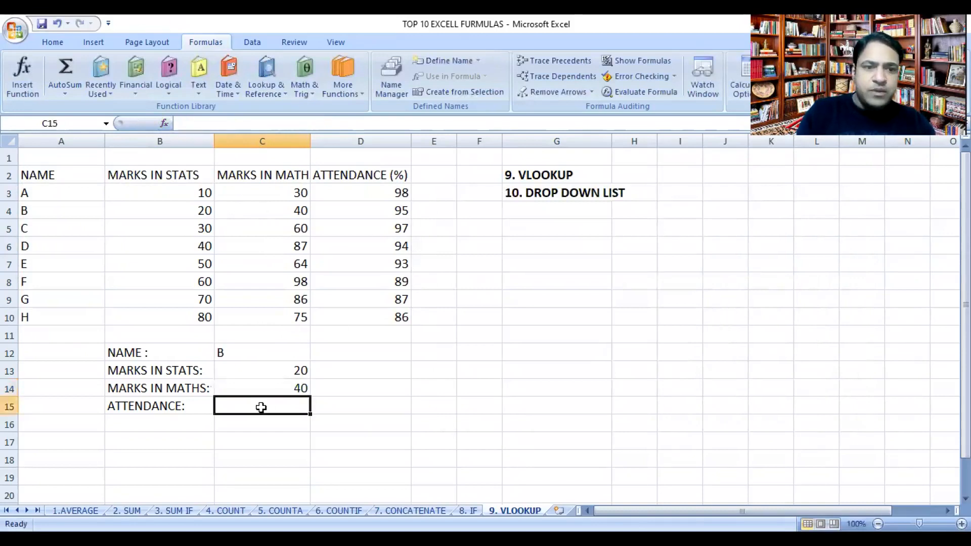
left_click(269, 65)
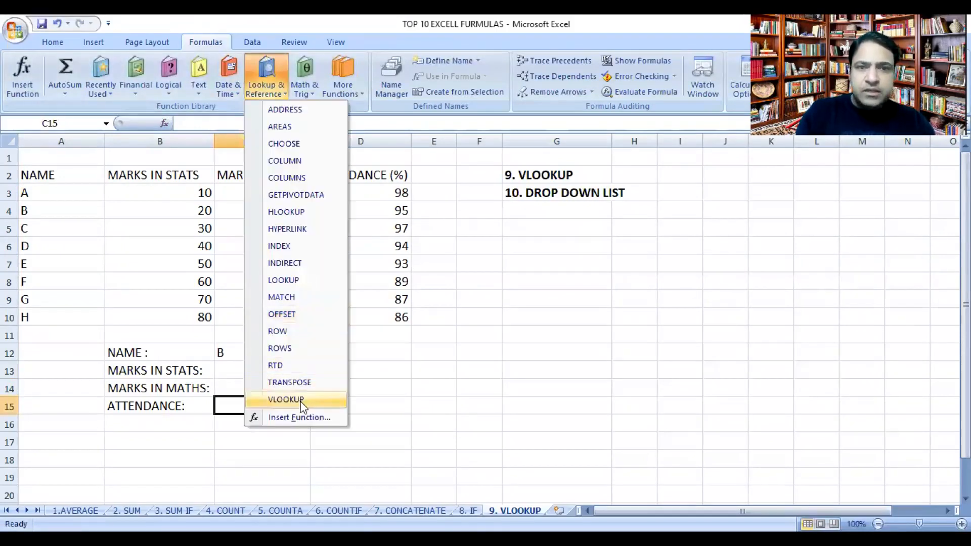
left_click(303, 401)
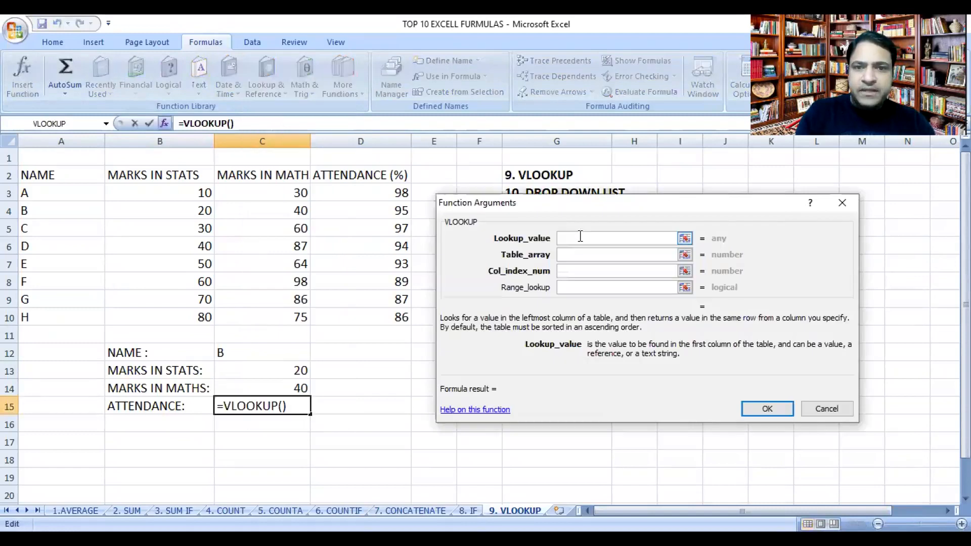
left_click(260, 353)
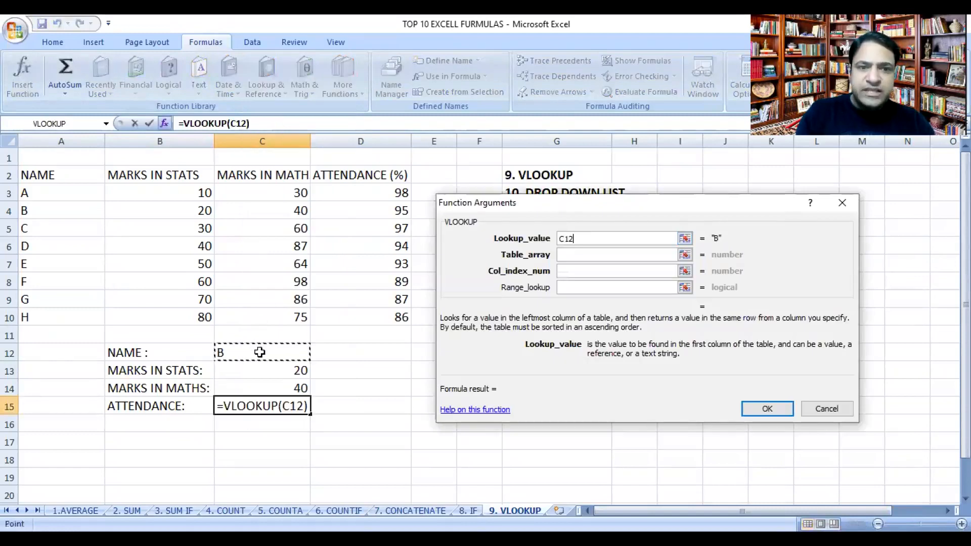
left_click(566, 257)
left_click(74, 191)
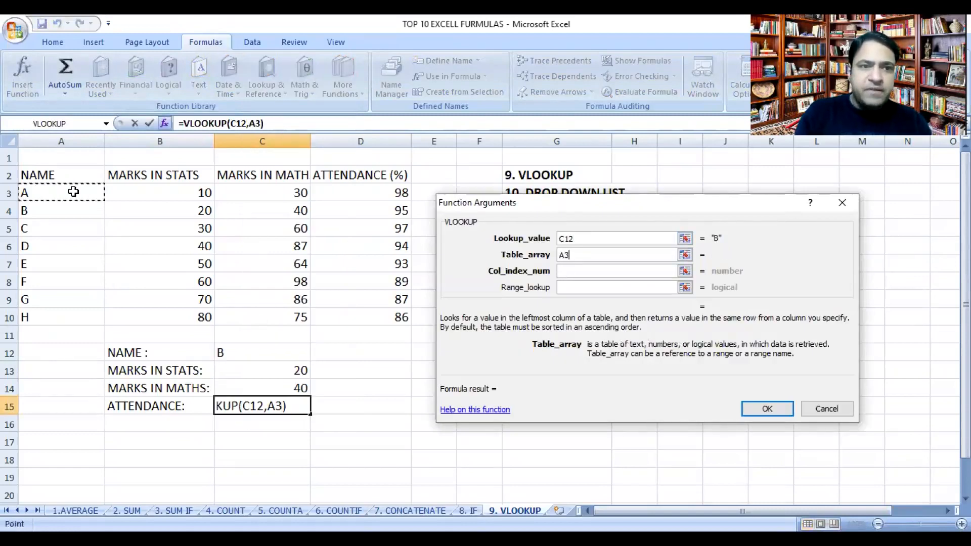
left_click_drag(73, 192, 333, 316)
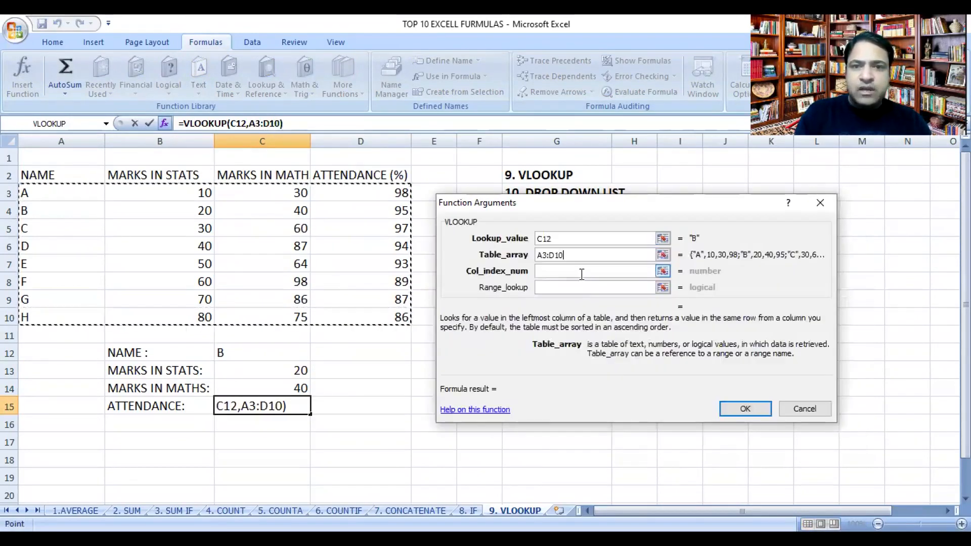
Step: Complete the C15 VLOOKUP with column index 4 and range lookup FALSE
left_click(582, 273)
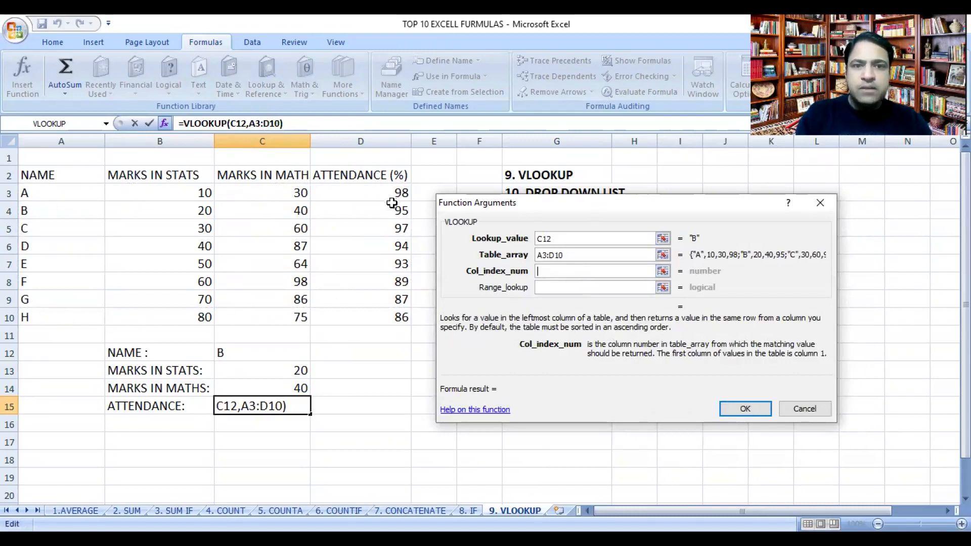
type("4")
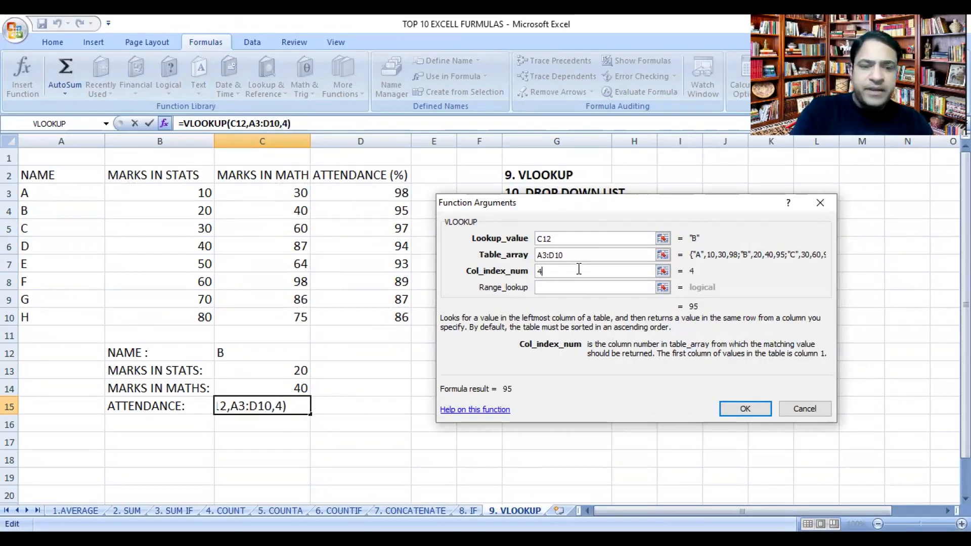
left_click(561, 289)
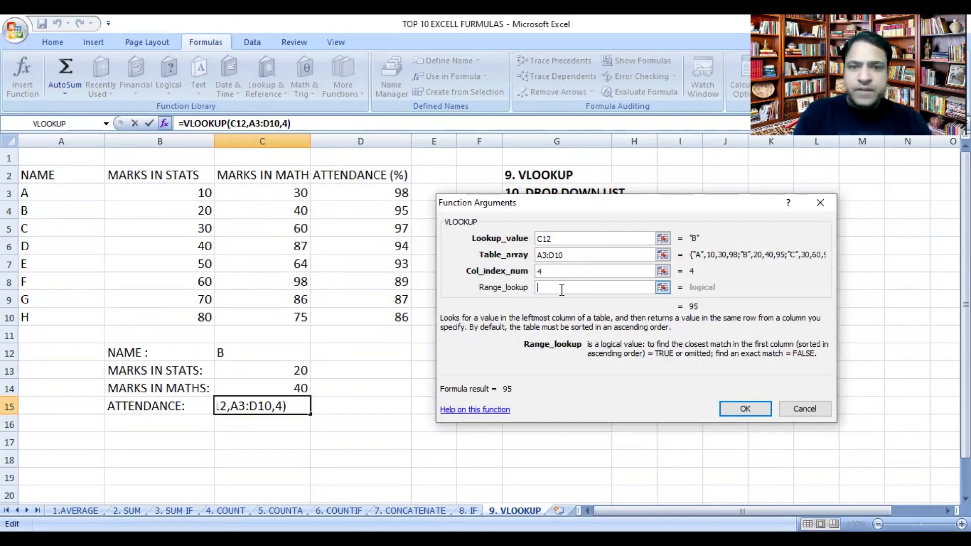
type("FALSE")
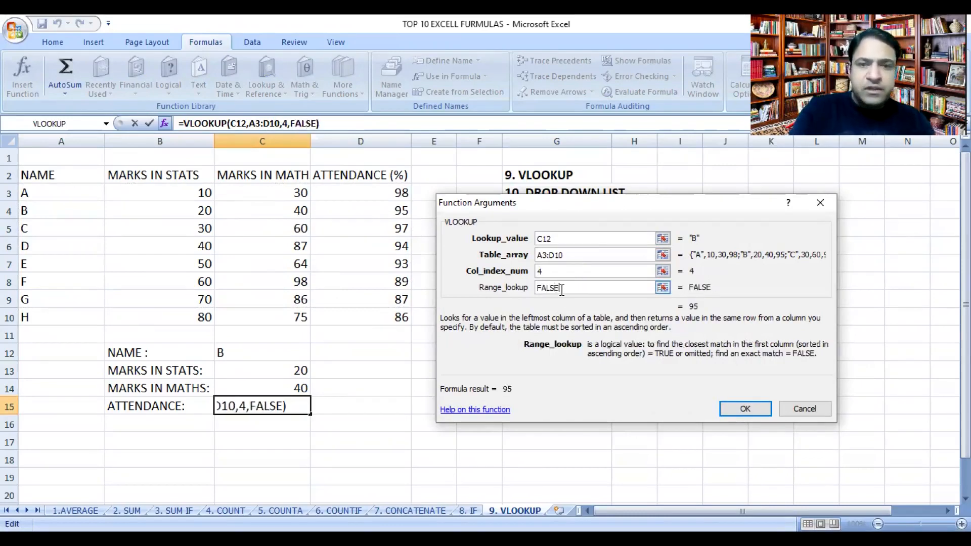
left_click(733, 410)
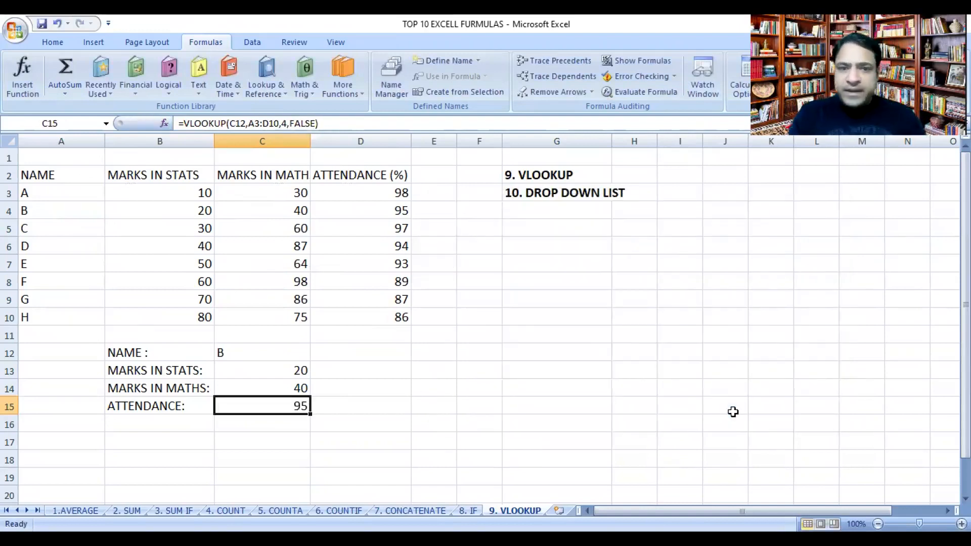
Step: Colour the text of student D's row, A6:D6, red
left_click(264, 346)
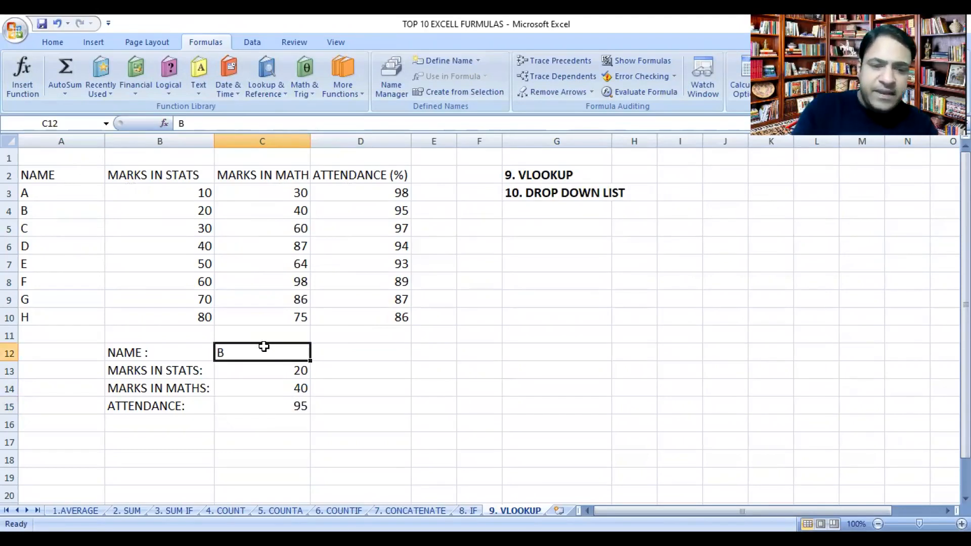
left_click_drag(89, 246, 371, 251)
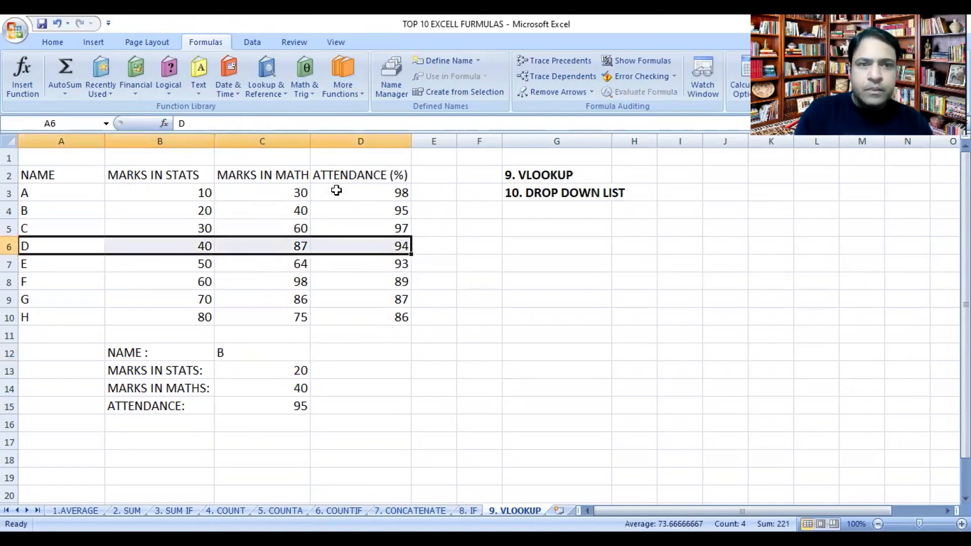
left_click(53, 43)
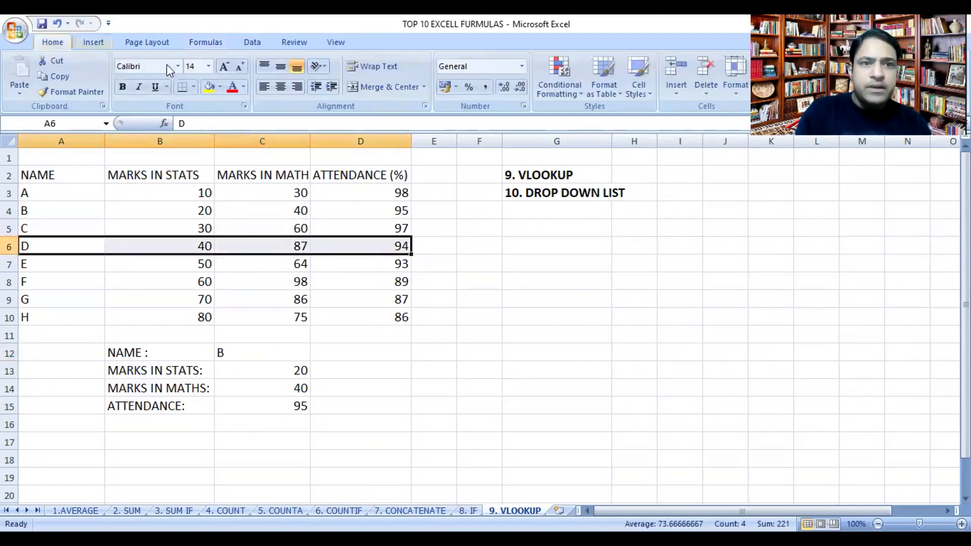
left_click(229, 92)
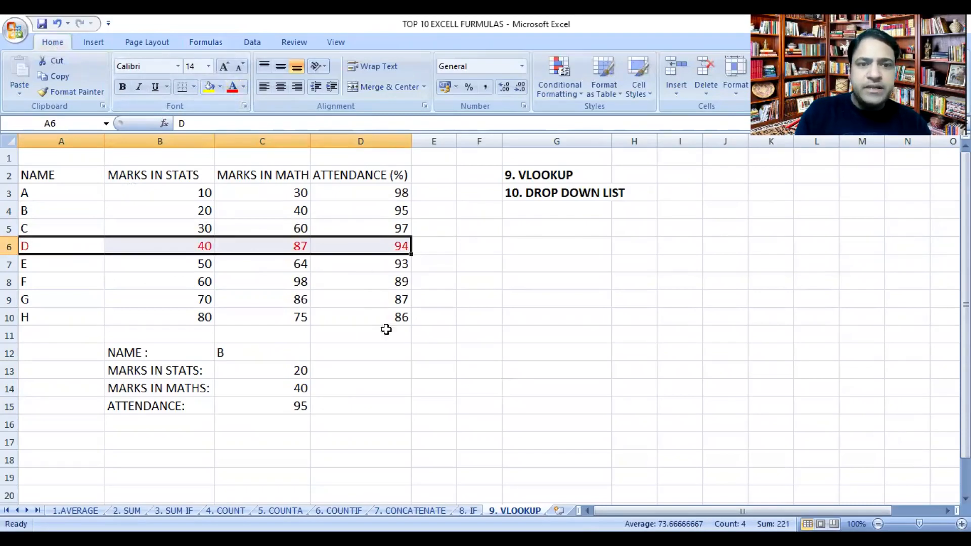
Step: Test the three lookups by entering D as the name in C12, followed by H
left_click(264, 350)
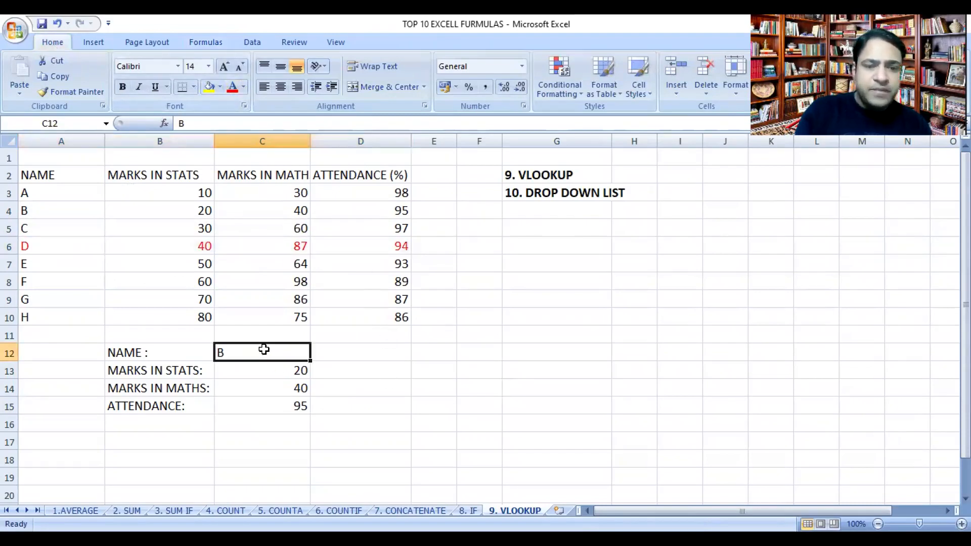
type("D")
key("Return")
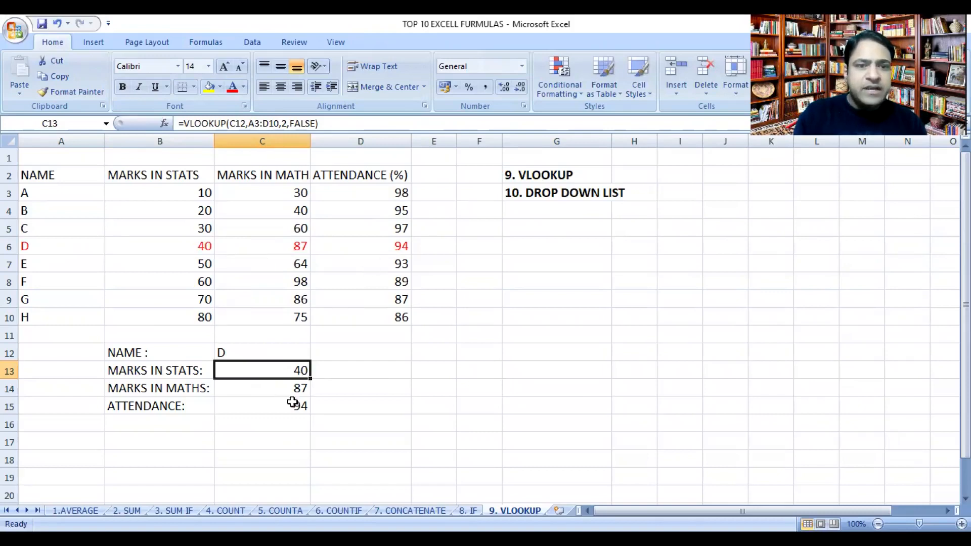
left_click(274, 351)
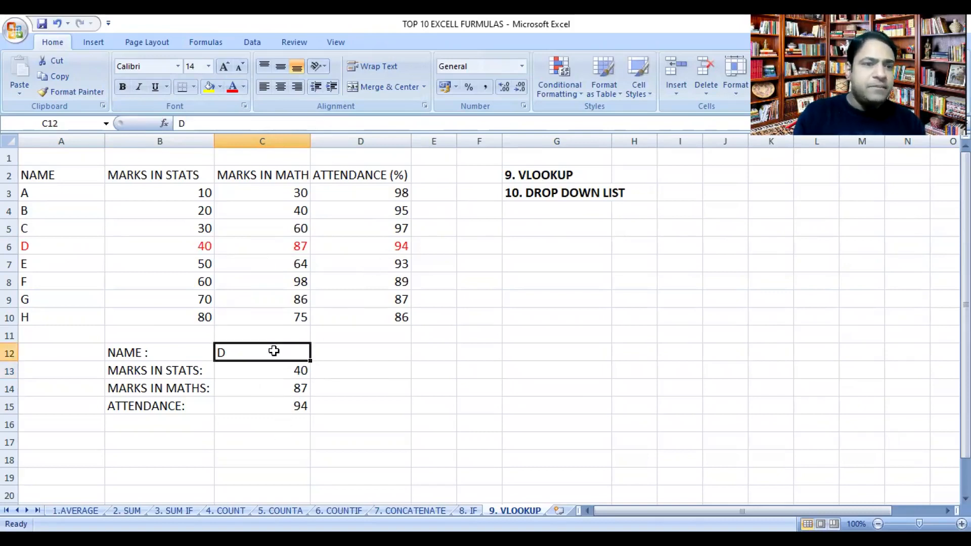
type("H")
key("Return")
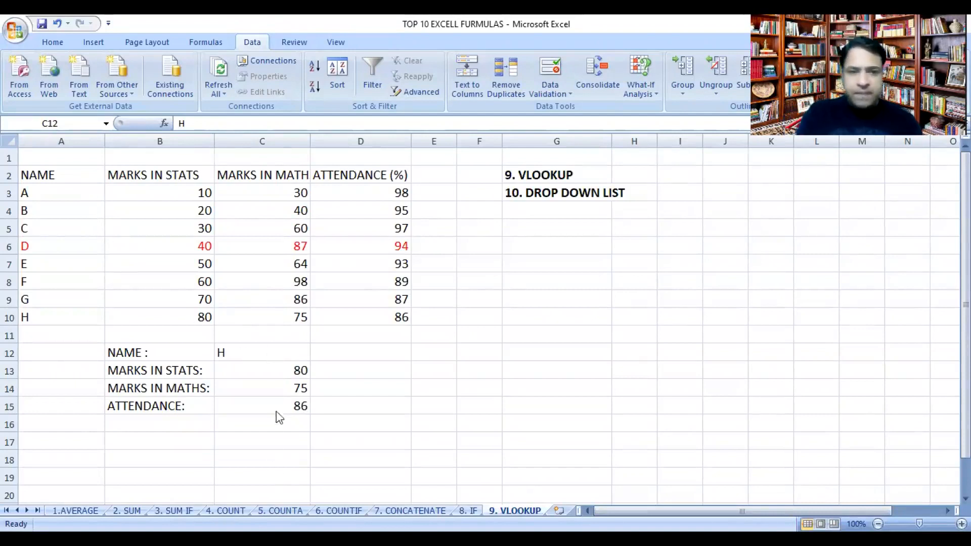
Step: Add a drop-down list to the name cell C12 using List data validation with source =$A$3:$A$10
left_click(256, 347)
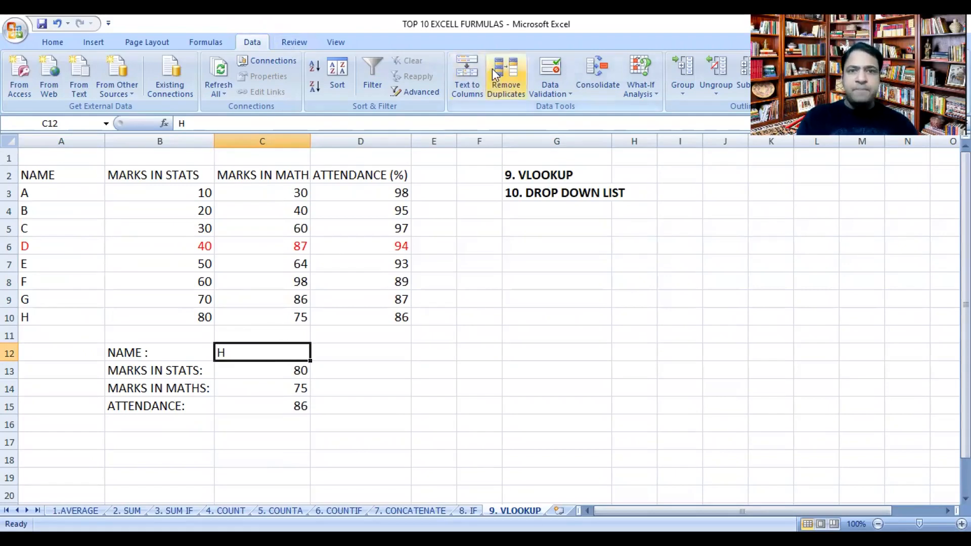
left_click(560, 86)
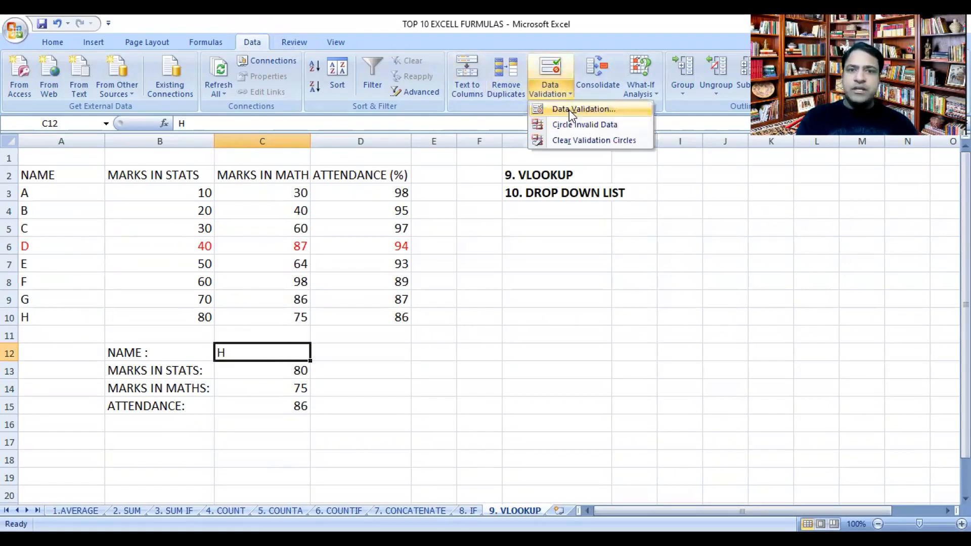
left_click(569, 110)
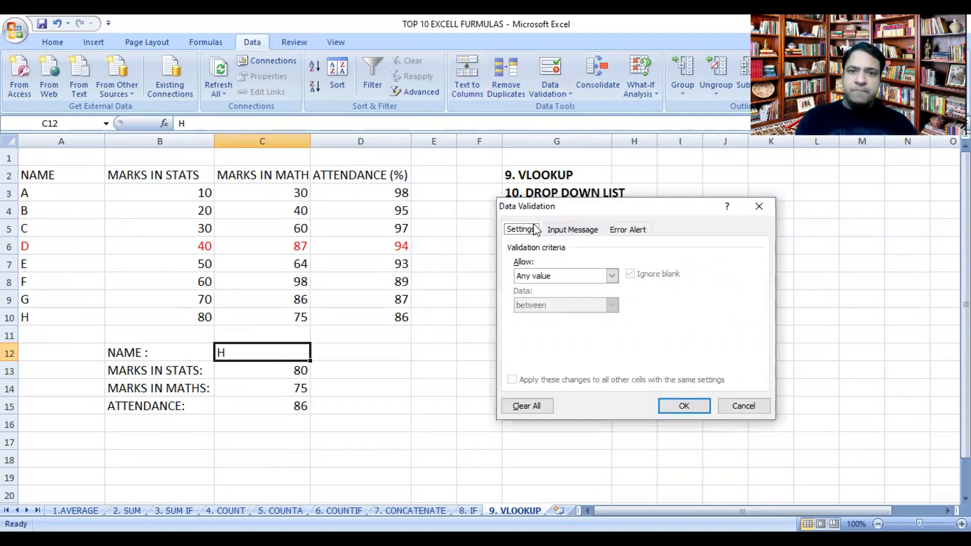
left_click(541, 276)
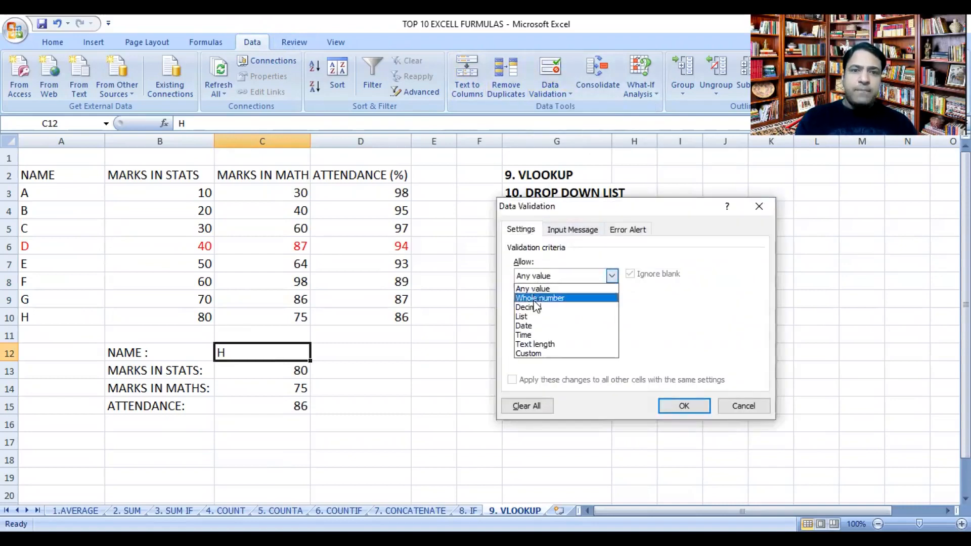
left_click(529, 315)
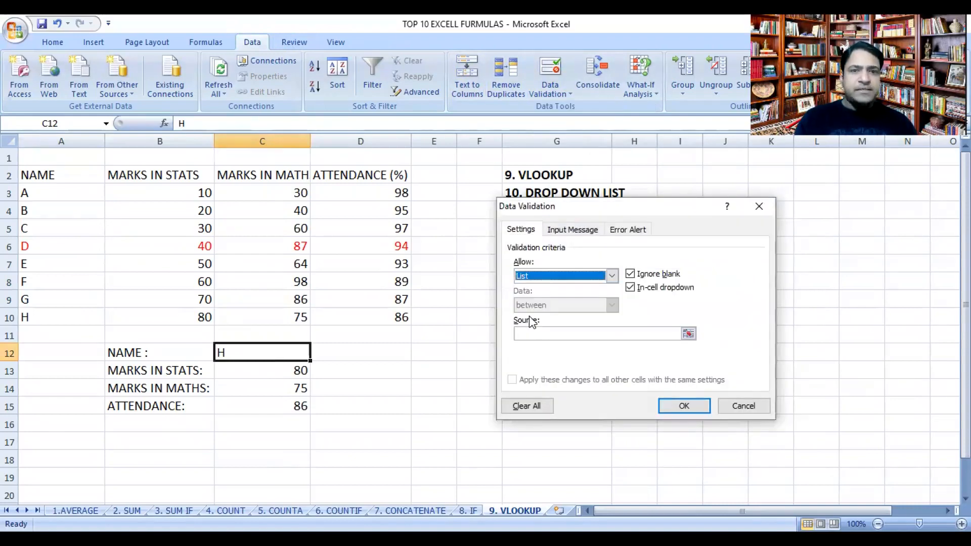
left_click(530, 332)
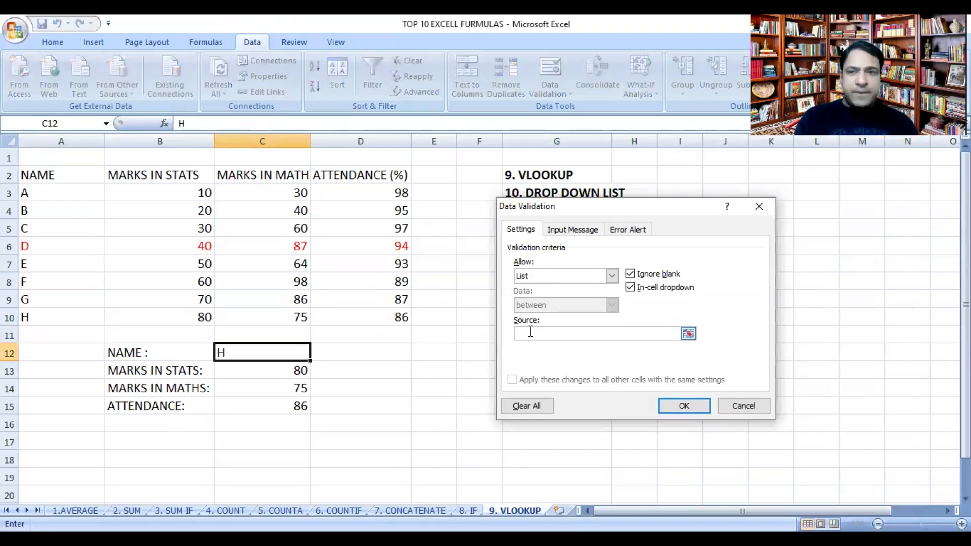
left_click(46, 193)
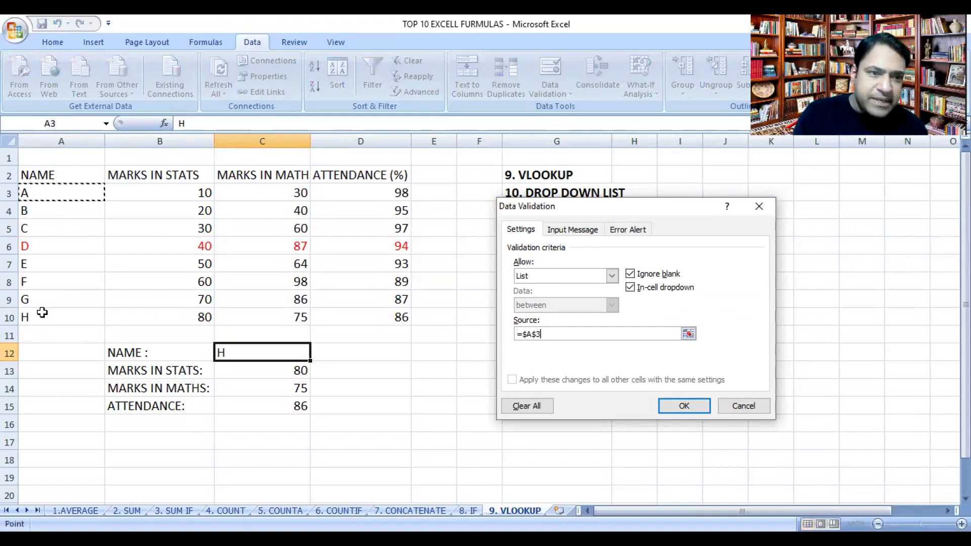
left_click(42, 314, "shift")
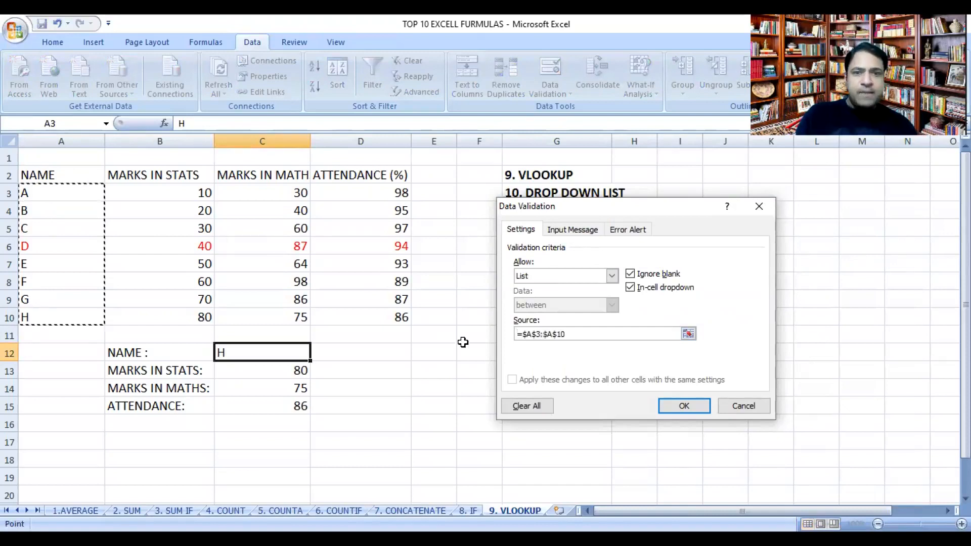
left_click(684, 410)
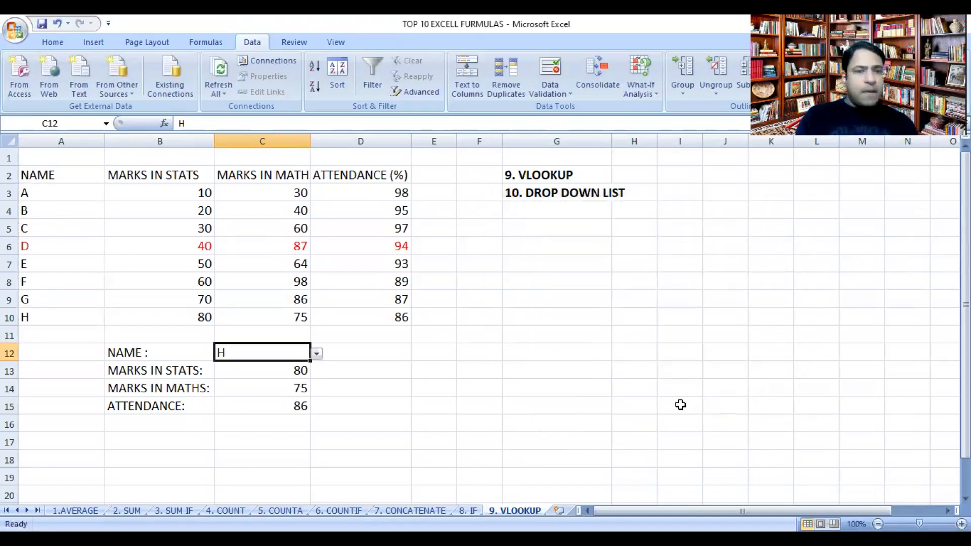
Step: Try the drop-down list in C12 by choosing C, followed by F, to update the student's lookups
left_click(317, 355)
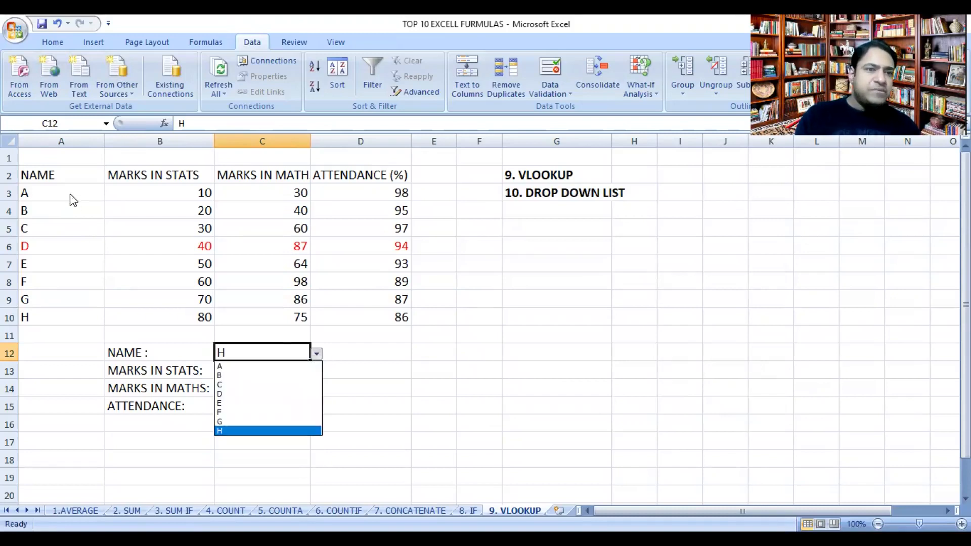
left_click(237, 386)
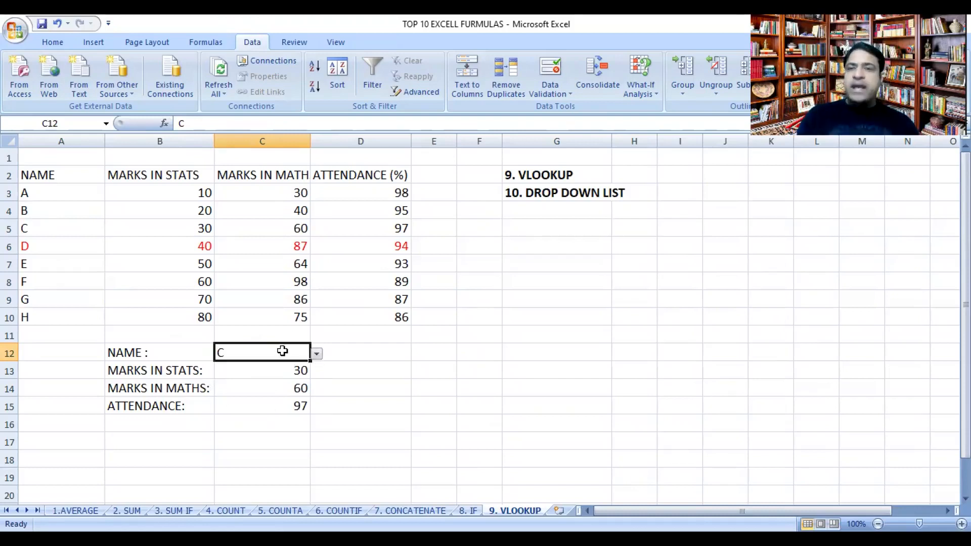
left_click(317, 354)
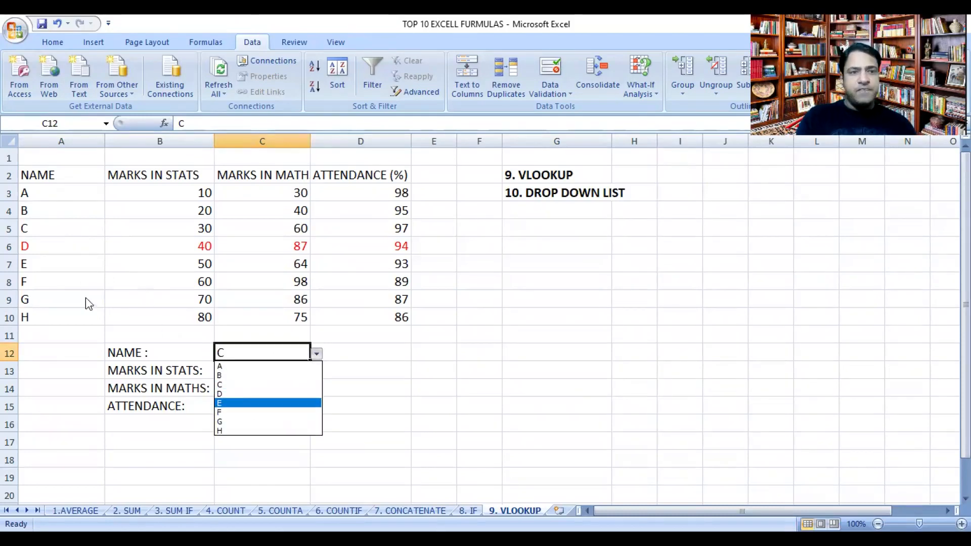
left_click(236, 412)
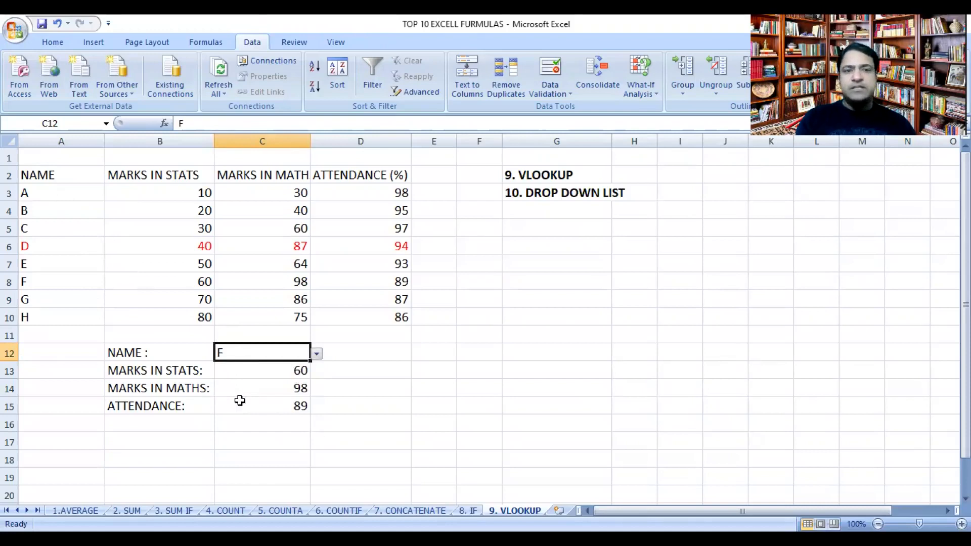
left_click(366, 372)
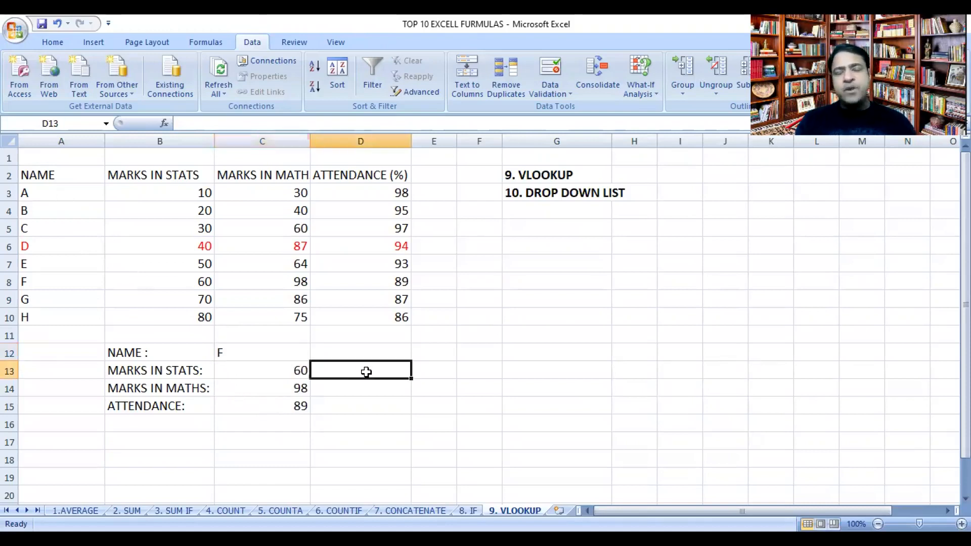